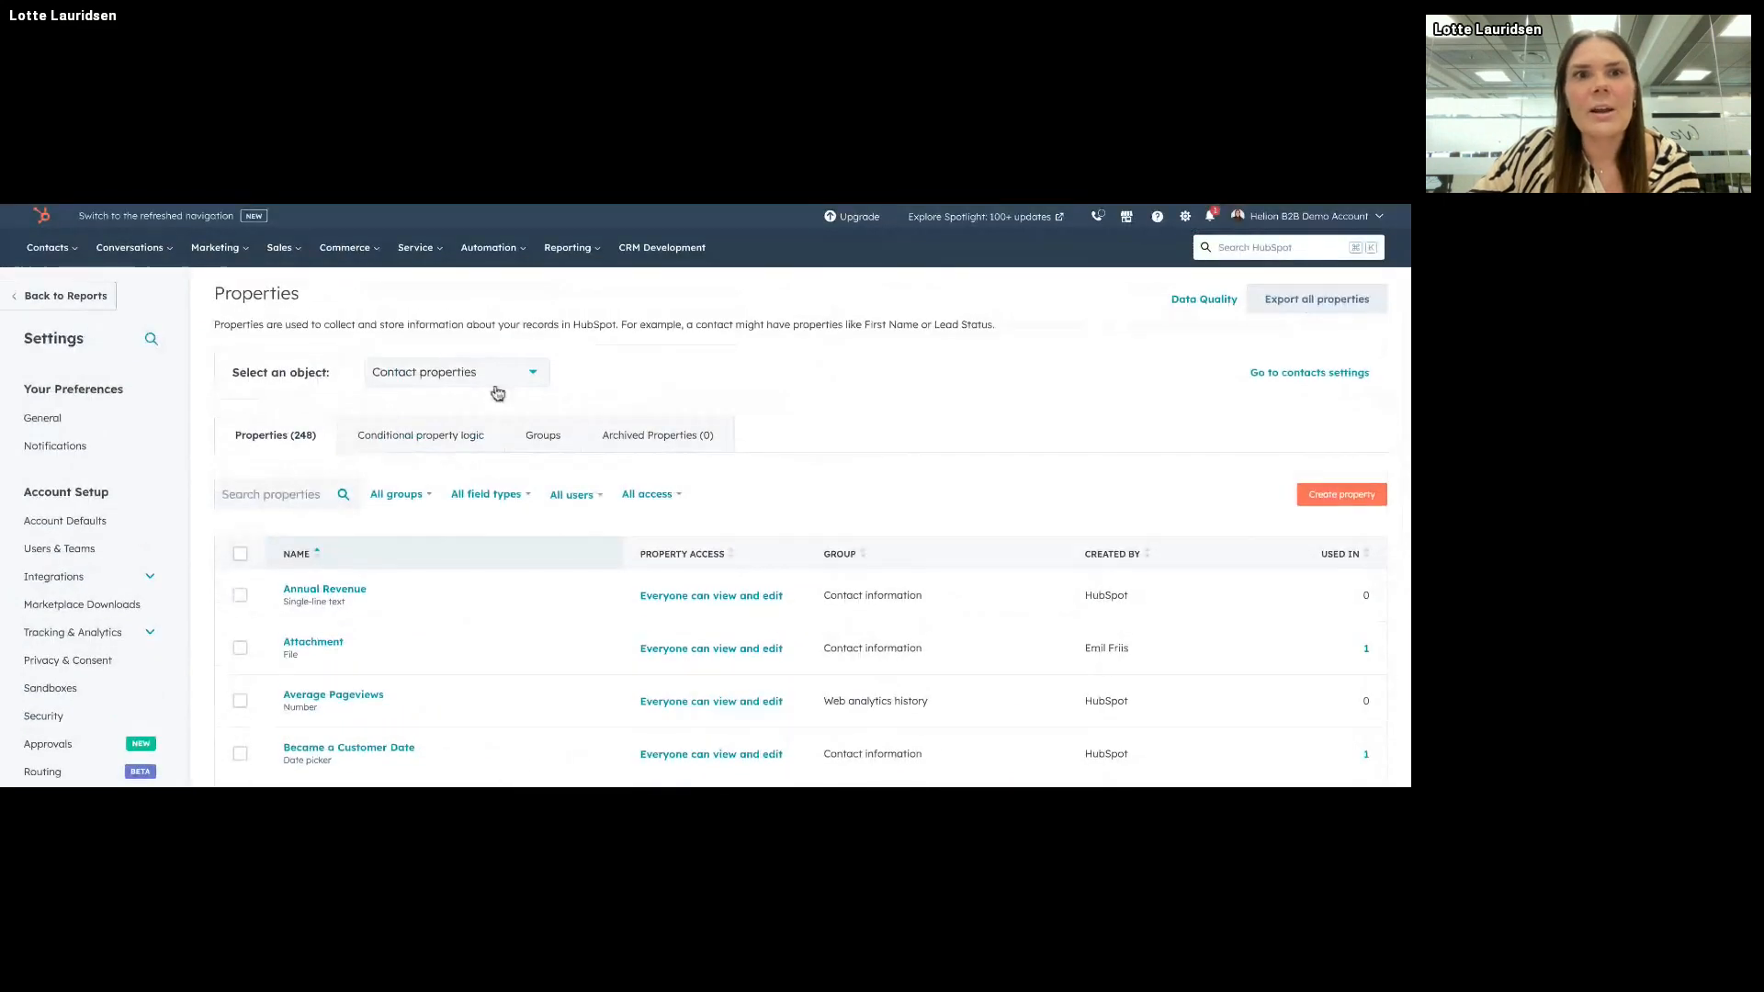
Step: Start a new contact property and assign it to the Contact activity group
{"action": "left_click", "coordinate": [497, 384]}
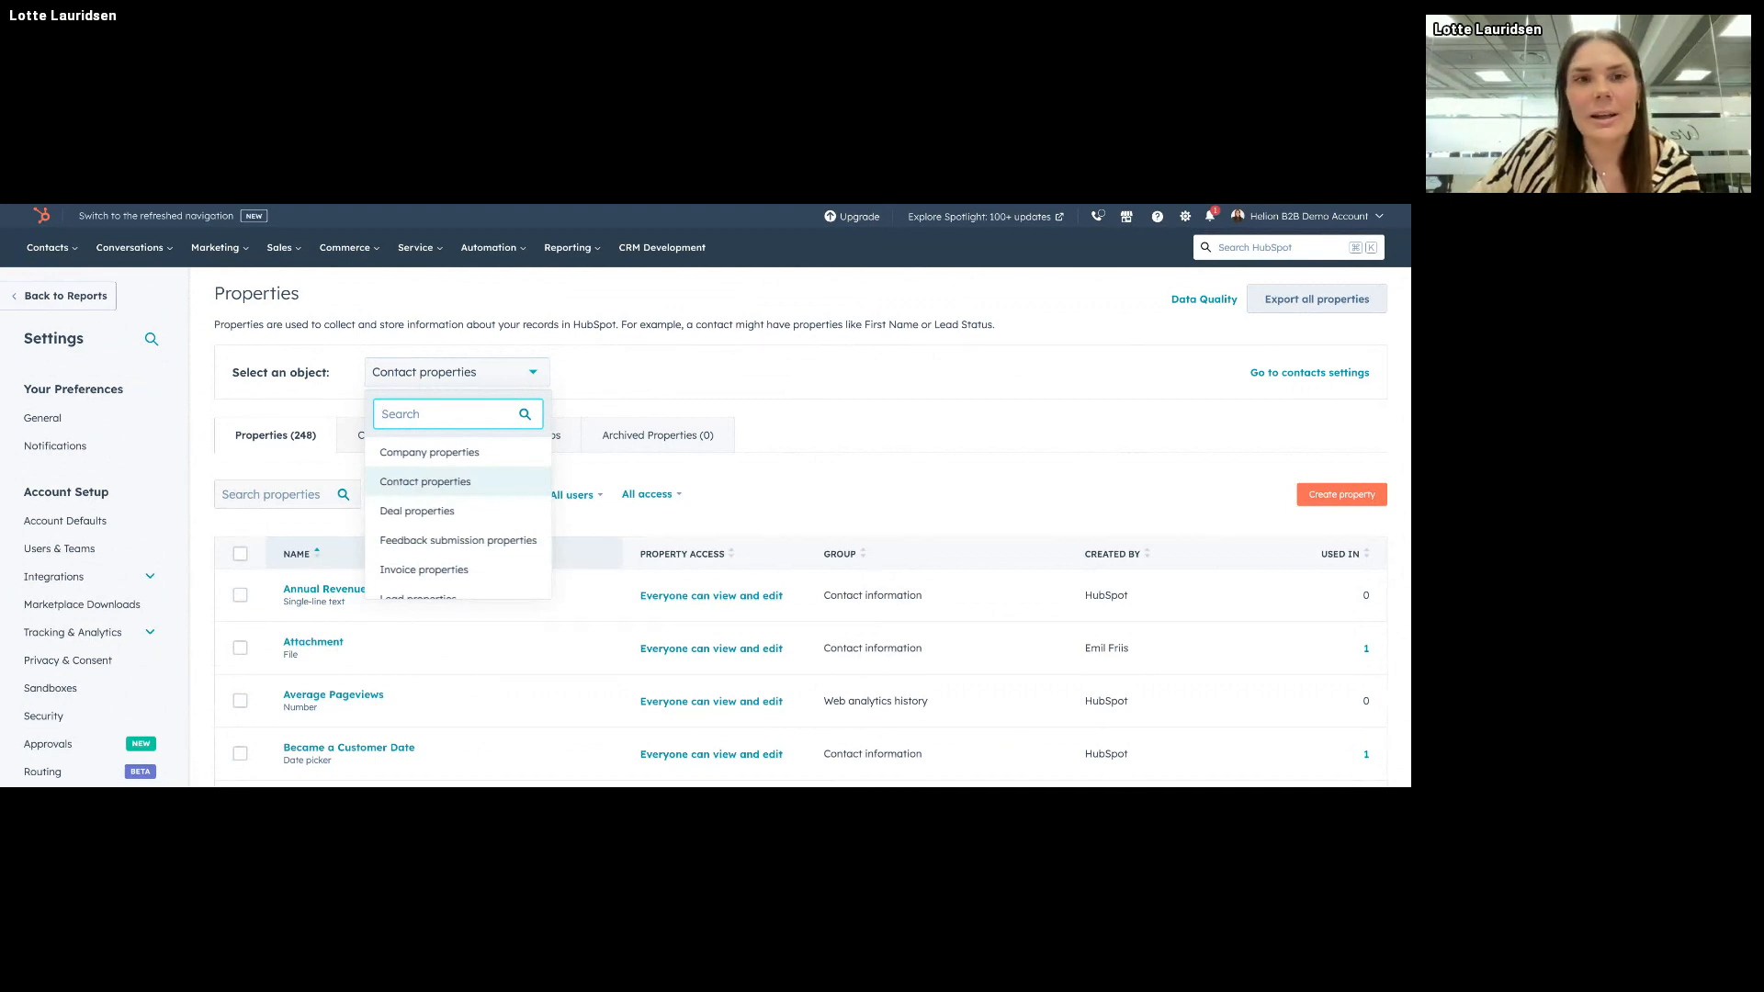
{"action": "left_click", "coordinate": [514, 380]}
{"action": "scroll", "coordinate": [845, 360], "scroll_direction": "down", "scroll_amount": 1}
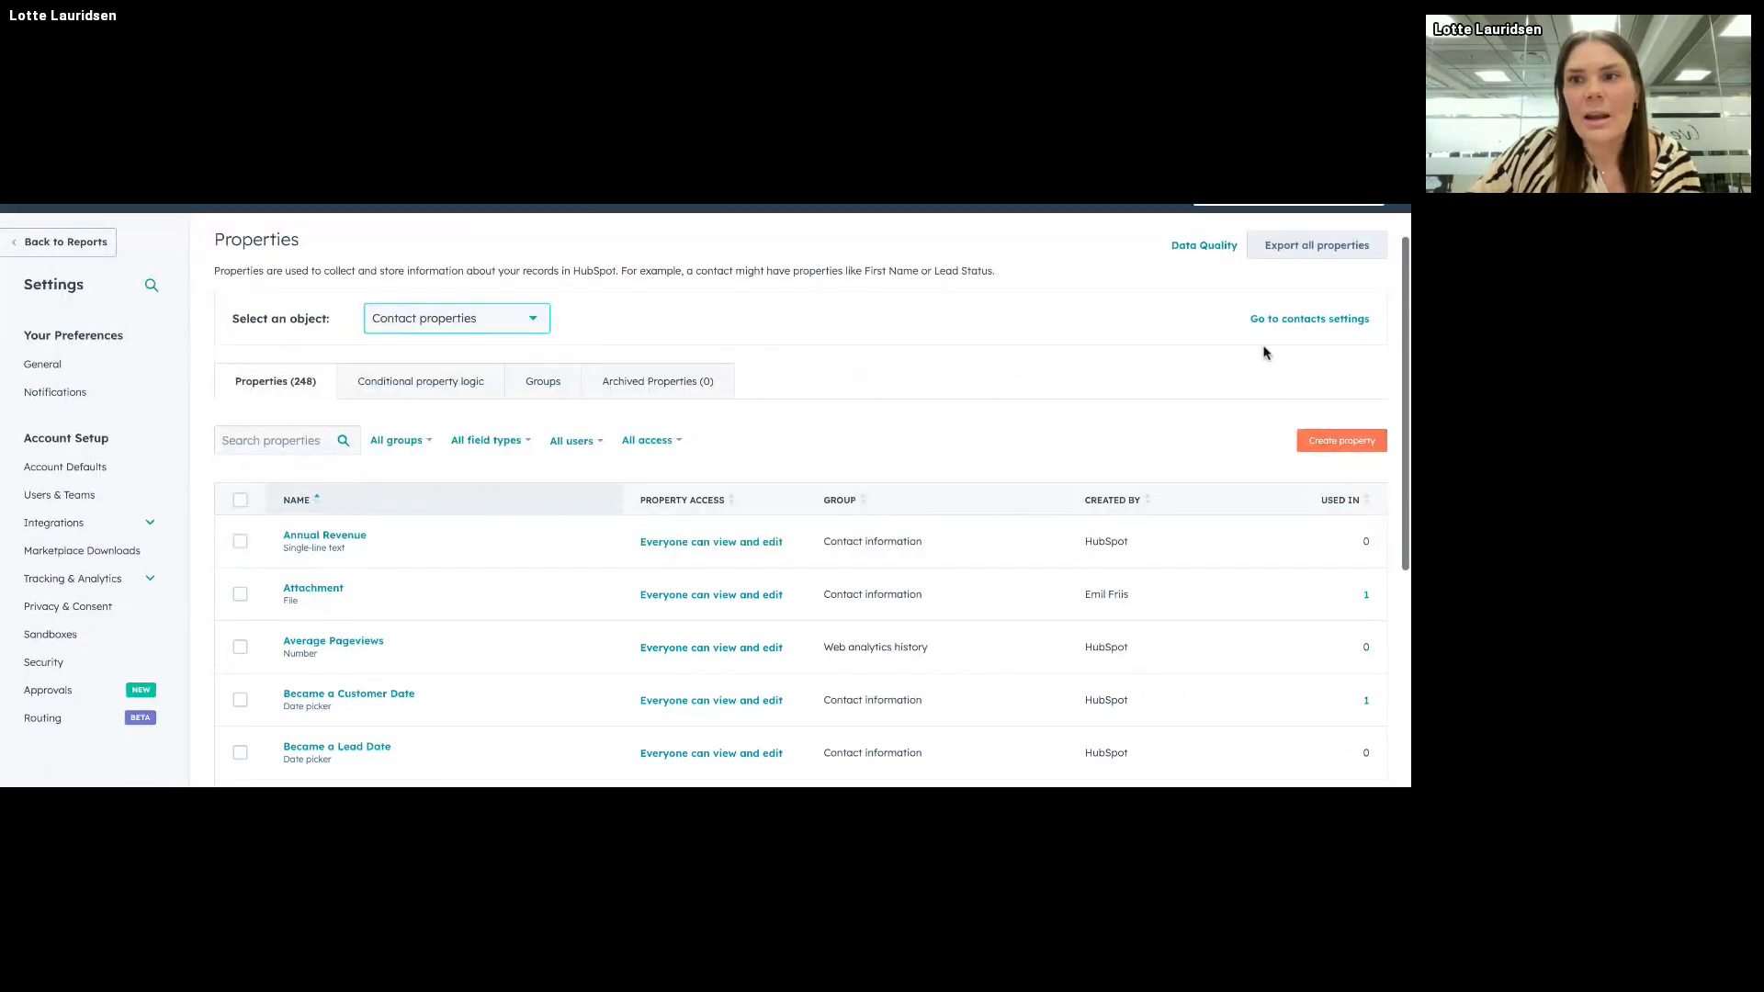
{"action": "left_click", "coordinate": [1343, 441]}
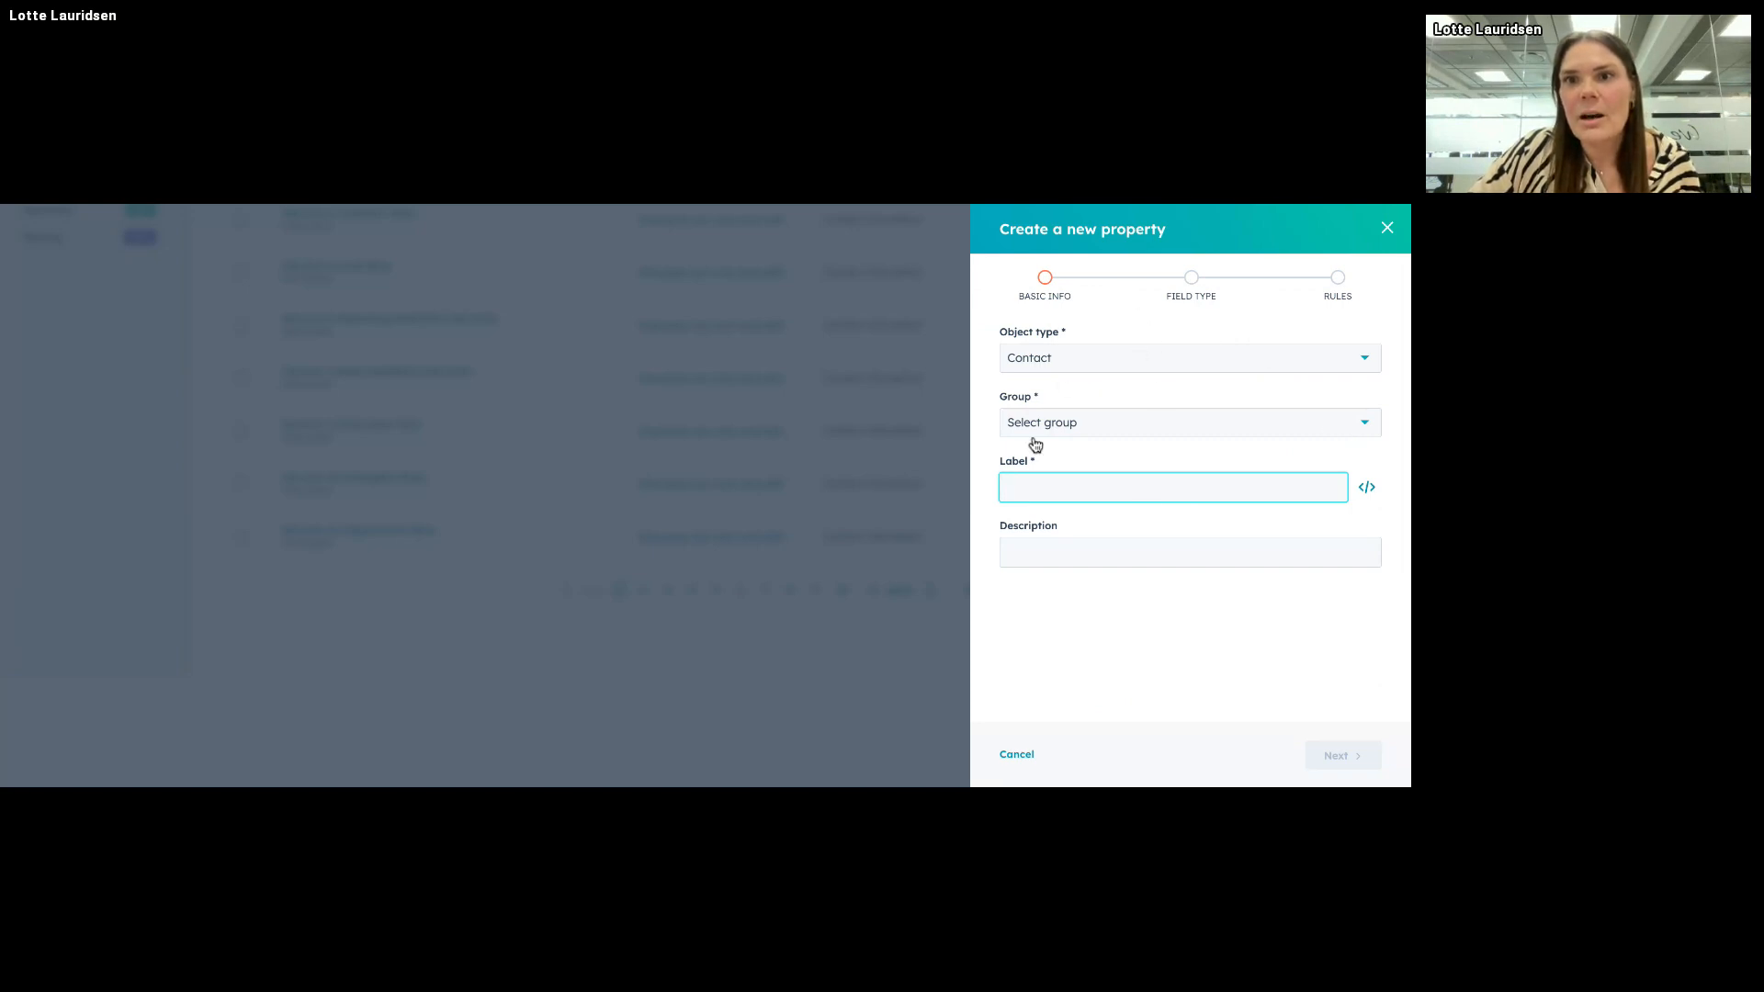
{"action": "left_click", "coordinate": [1092, 429]}
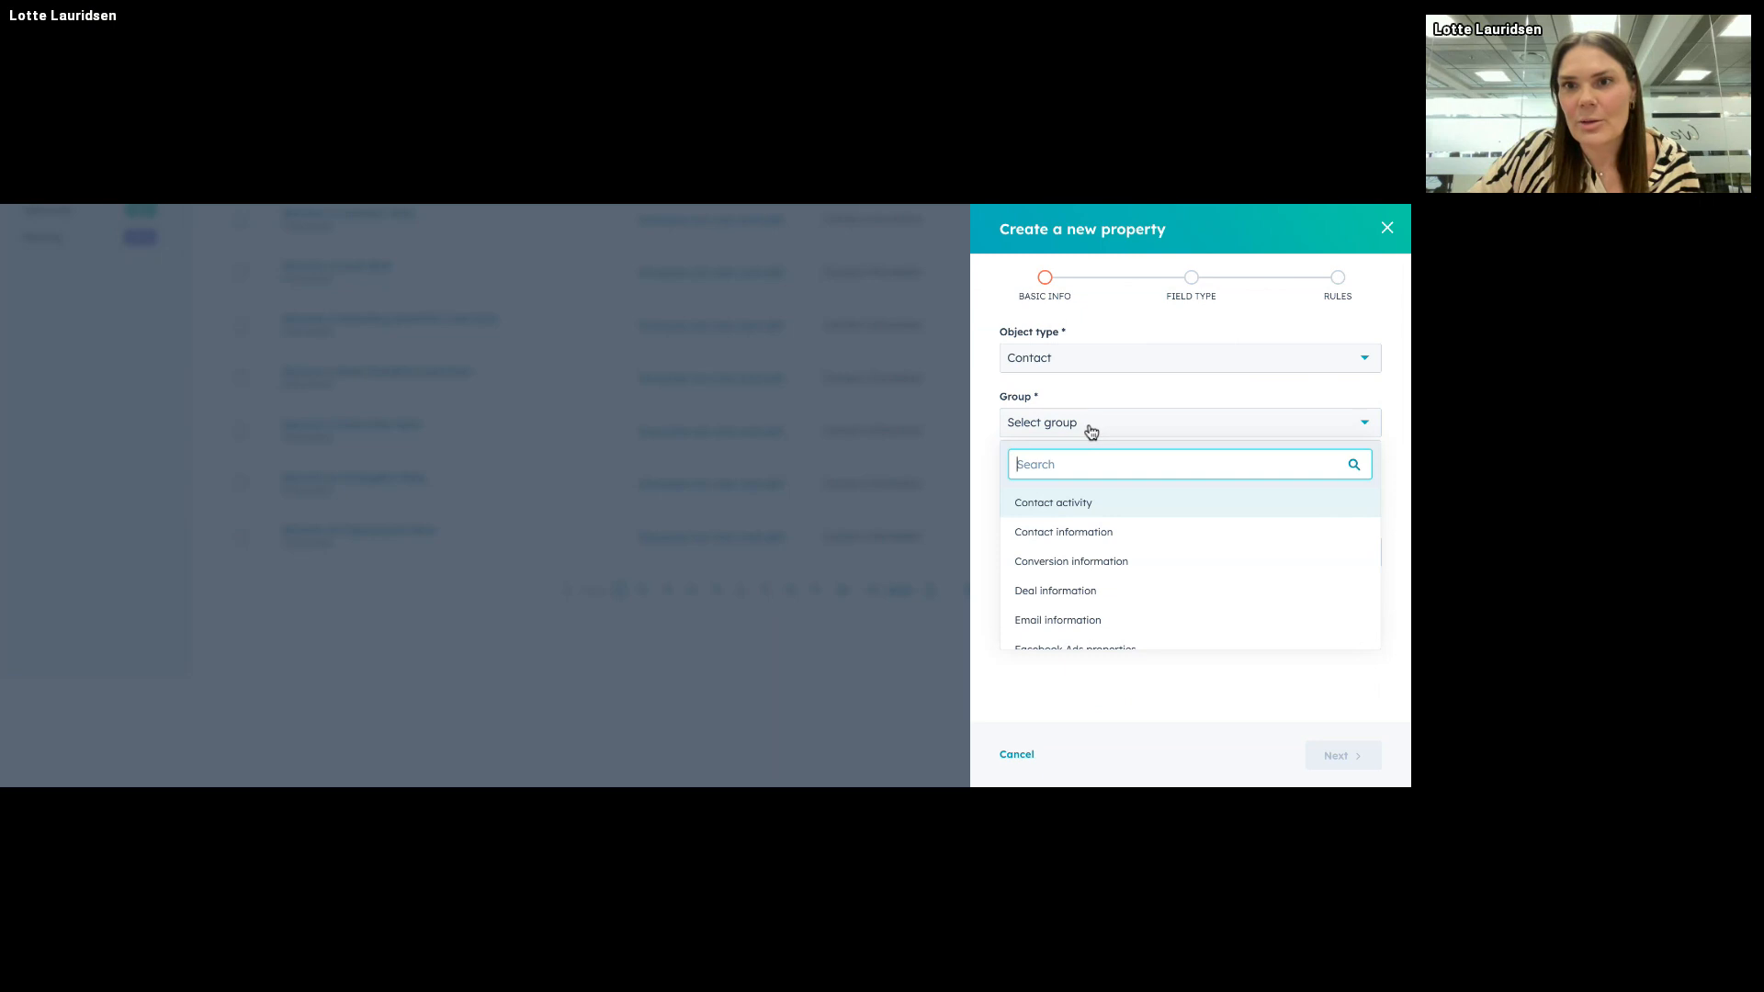
{"action": "left_click", "coordinate": [1115, 514]}
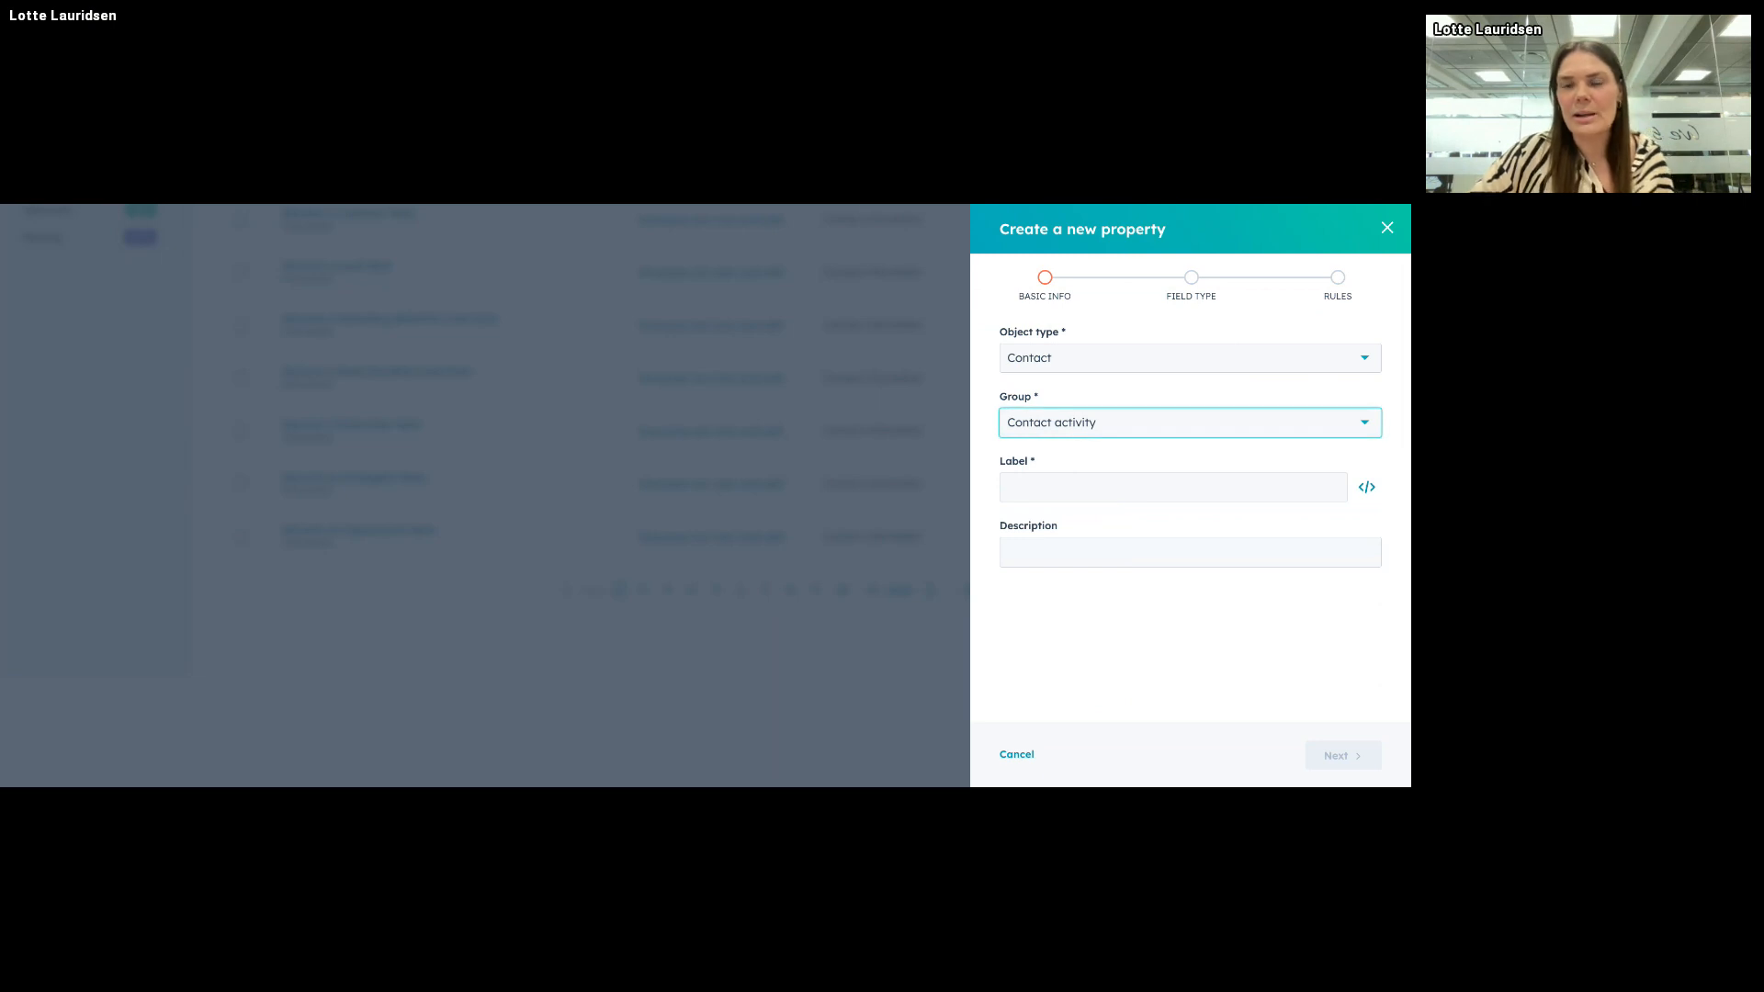
Step: Label the new property "Lead scoring", leave its description empty, and proceed to the field type settings
{"action": "left_click", "coordinate": [1089, 491]}
{"action": "type", "text": "cus"}
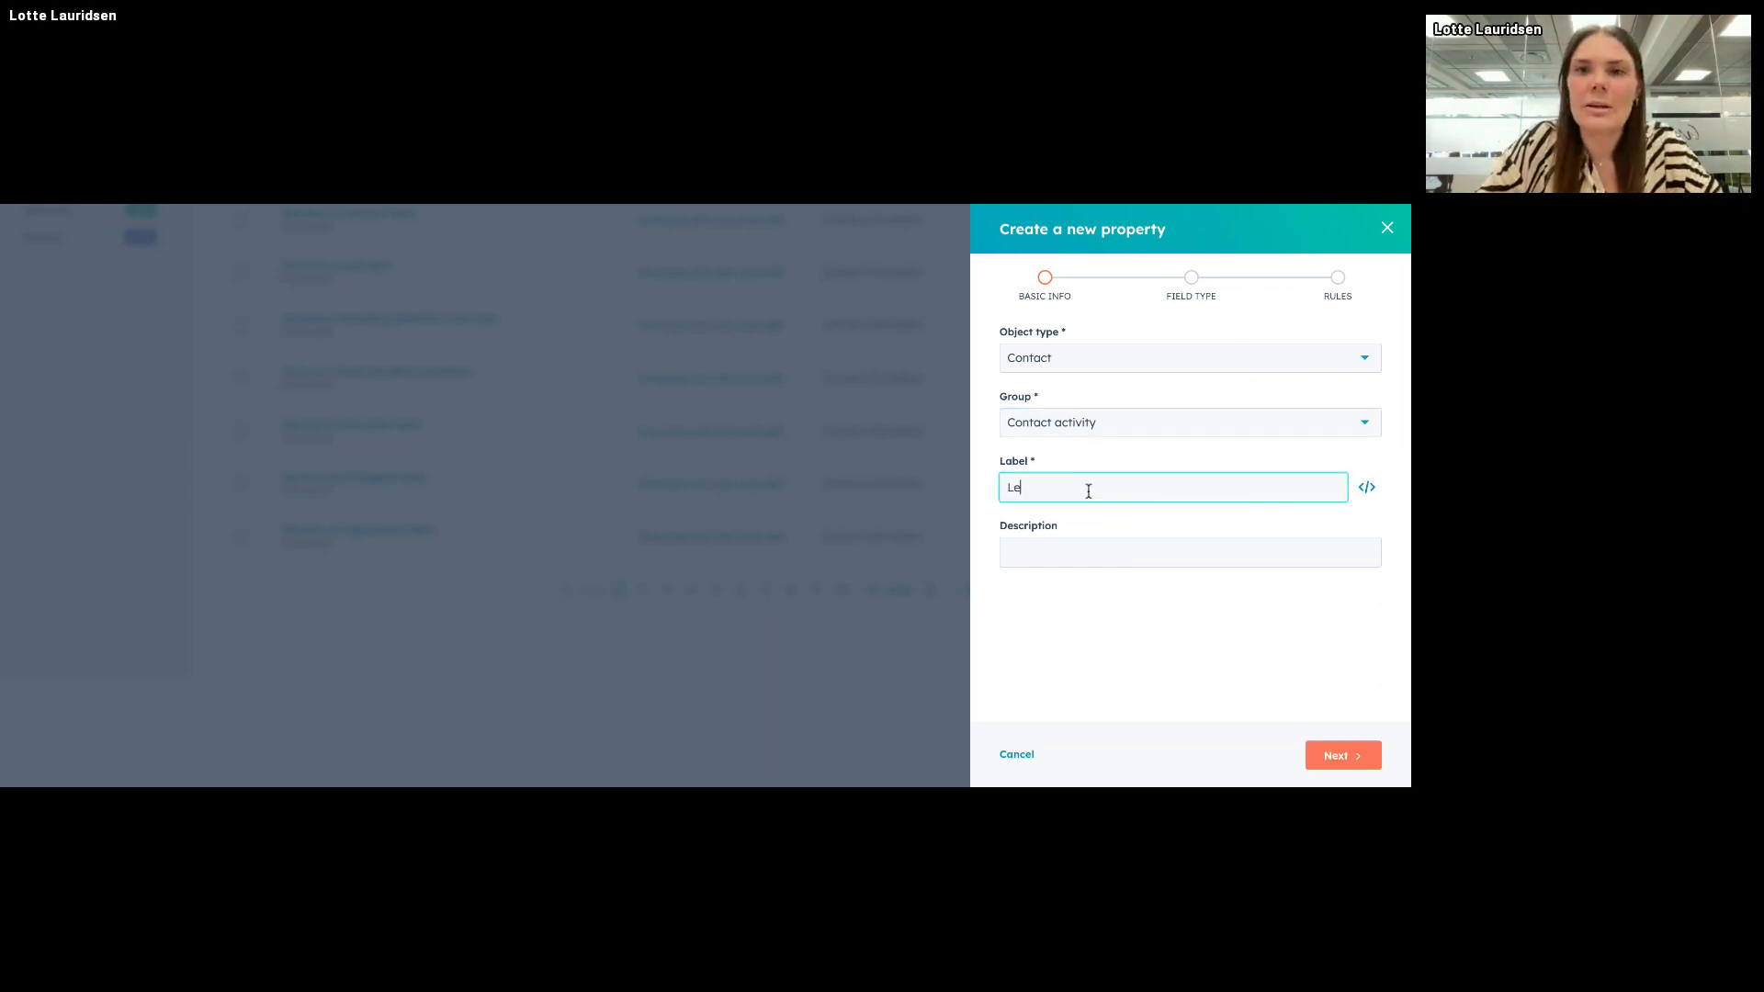
{"action": "key", "text": "BackSpace"}
{"action": "key", "text": "BackSpace"}
{"action": "key", "text": "BackSpace"}
{"action": "type", "text": "Lead "}
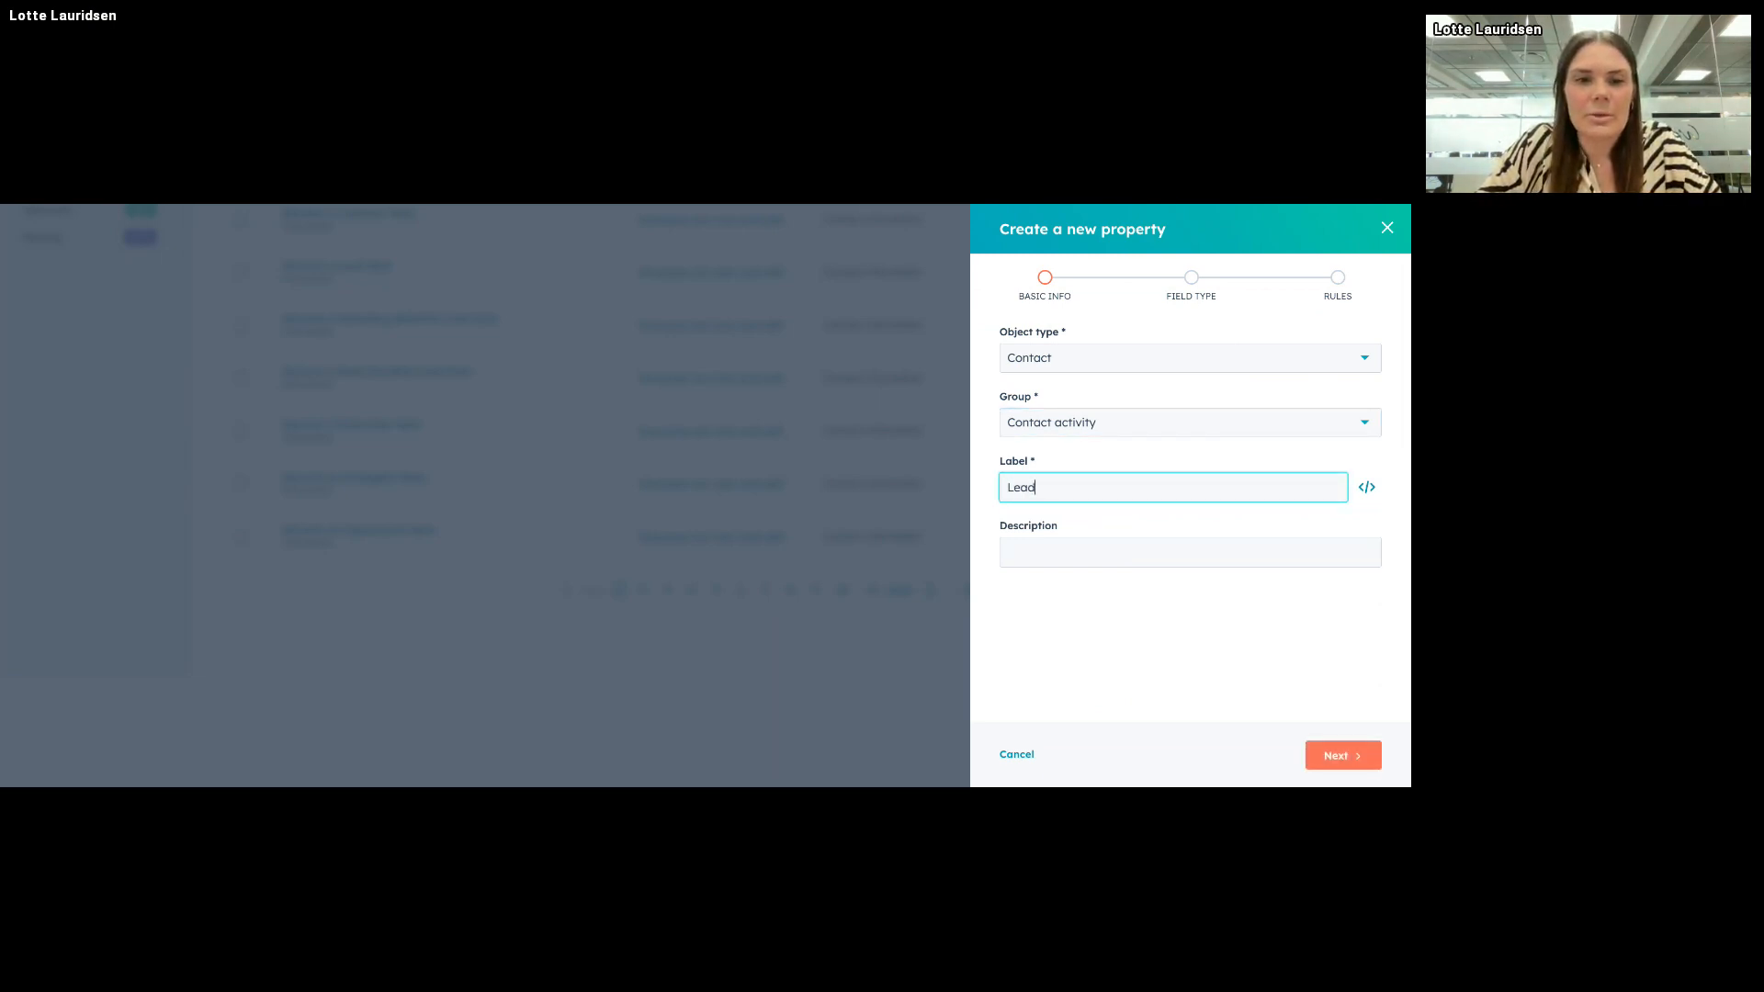
{"action": "type", "text": "scoring"}
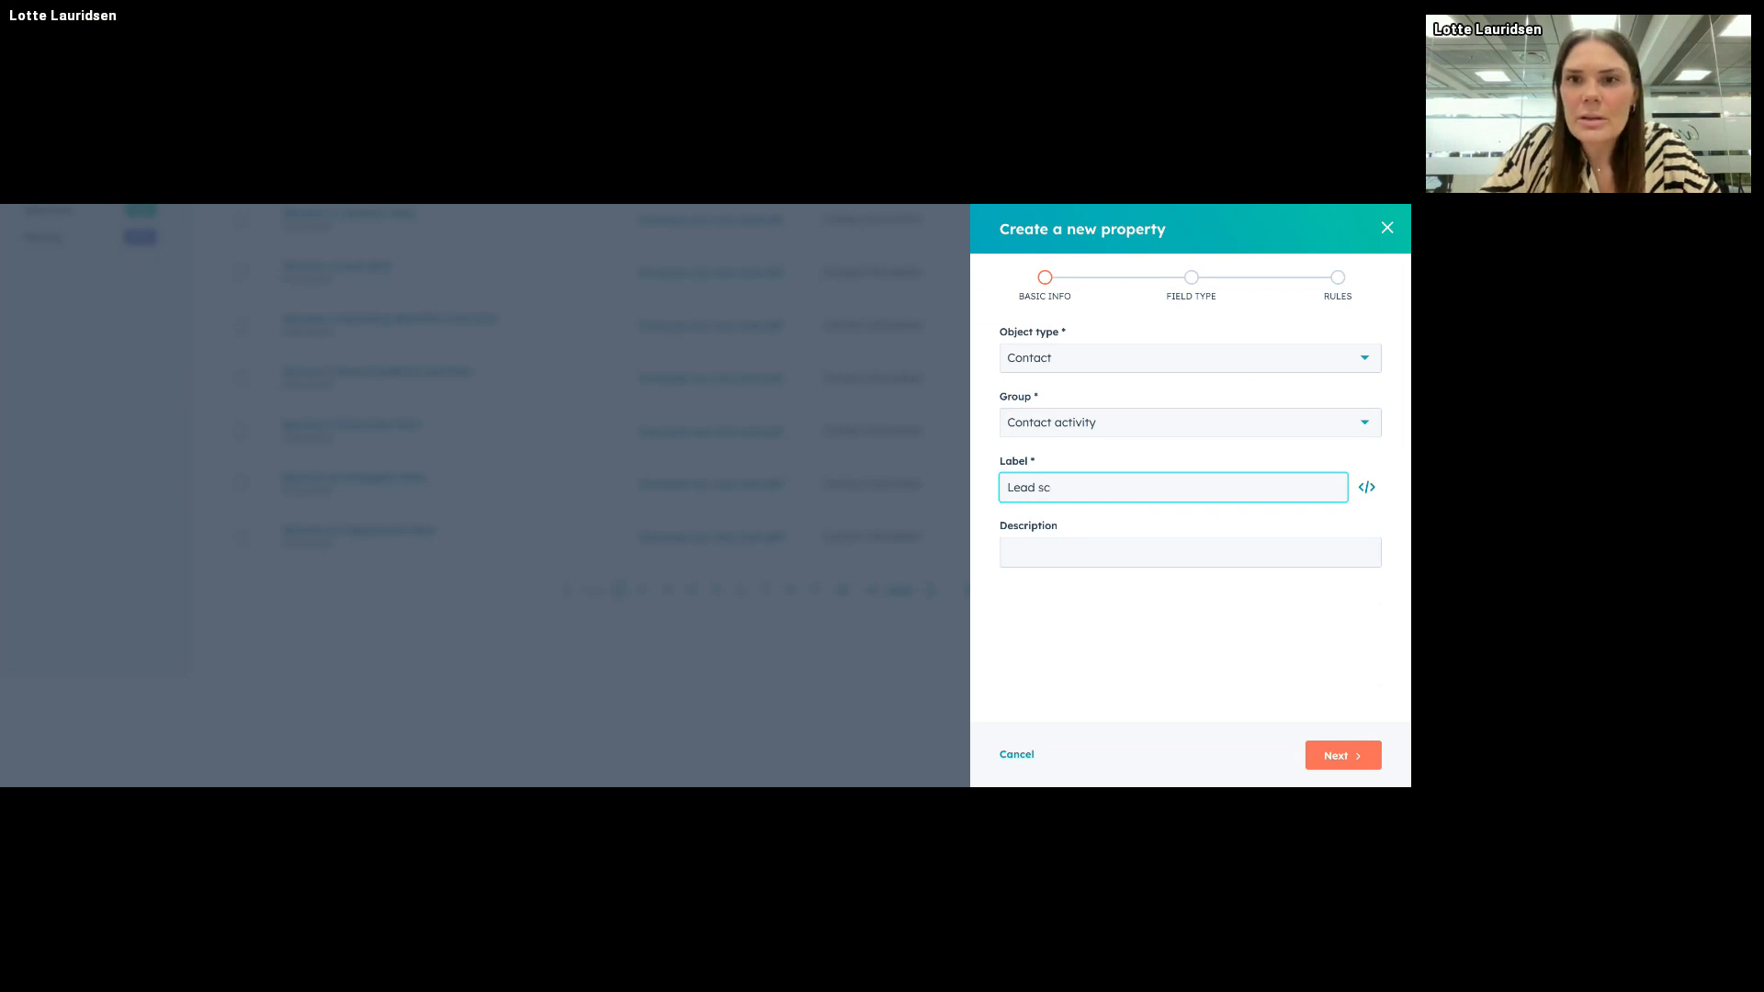
{"action": "left_click", "coordinate": [1129, 604]}
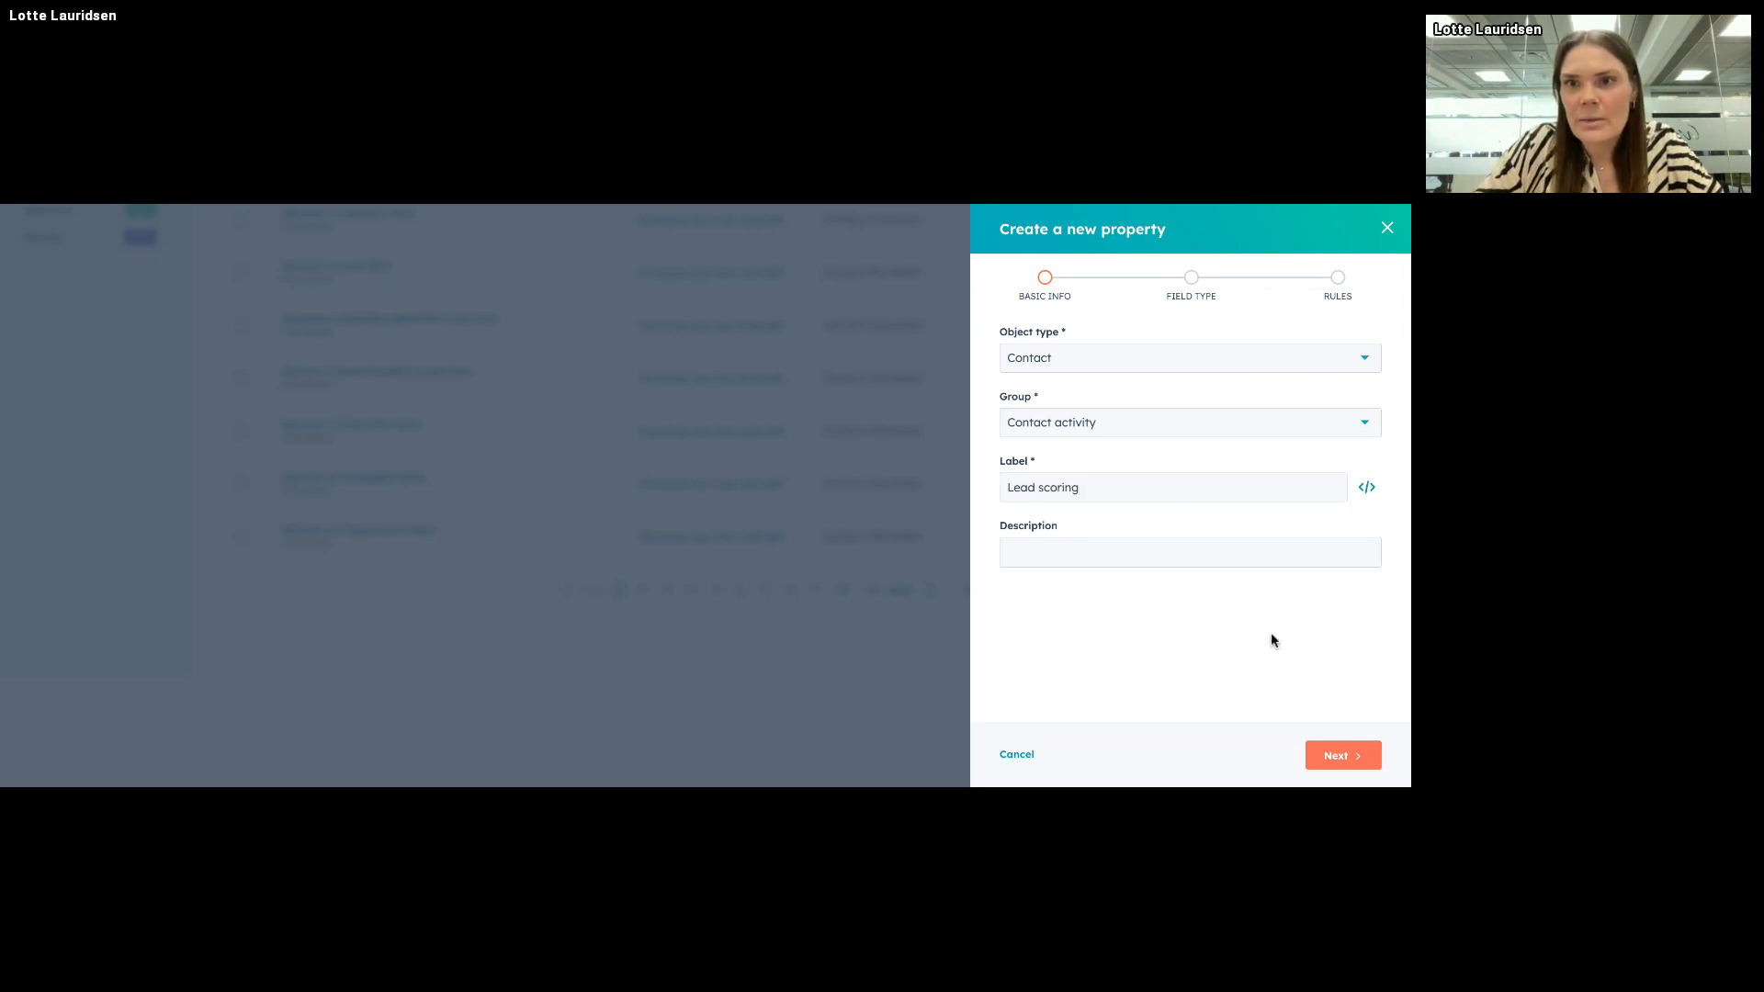
{"action": "left_click", "coordinate": [1193, 549]}
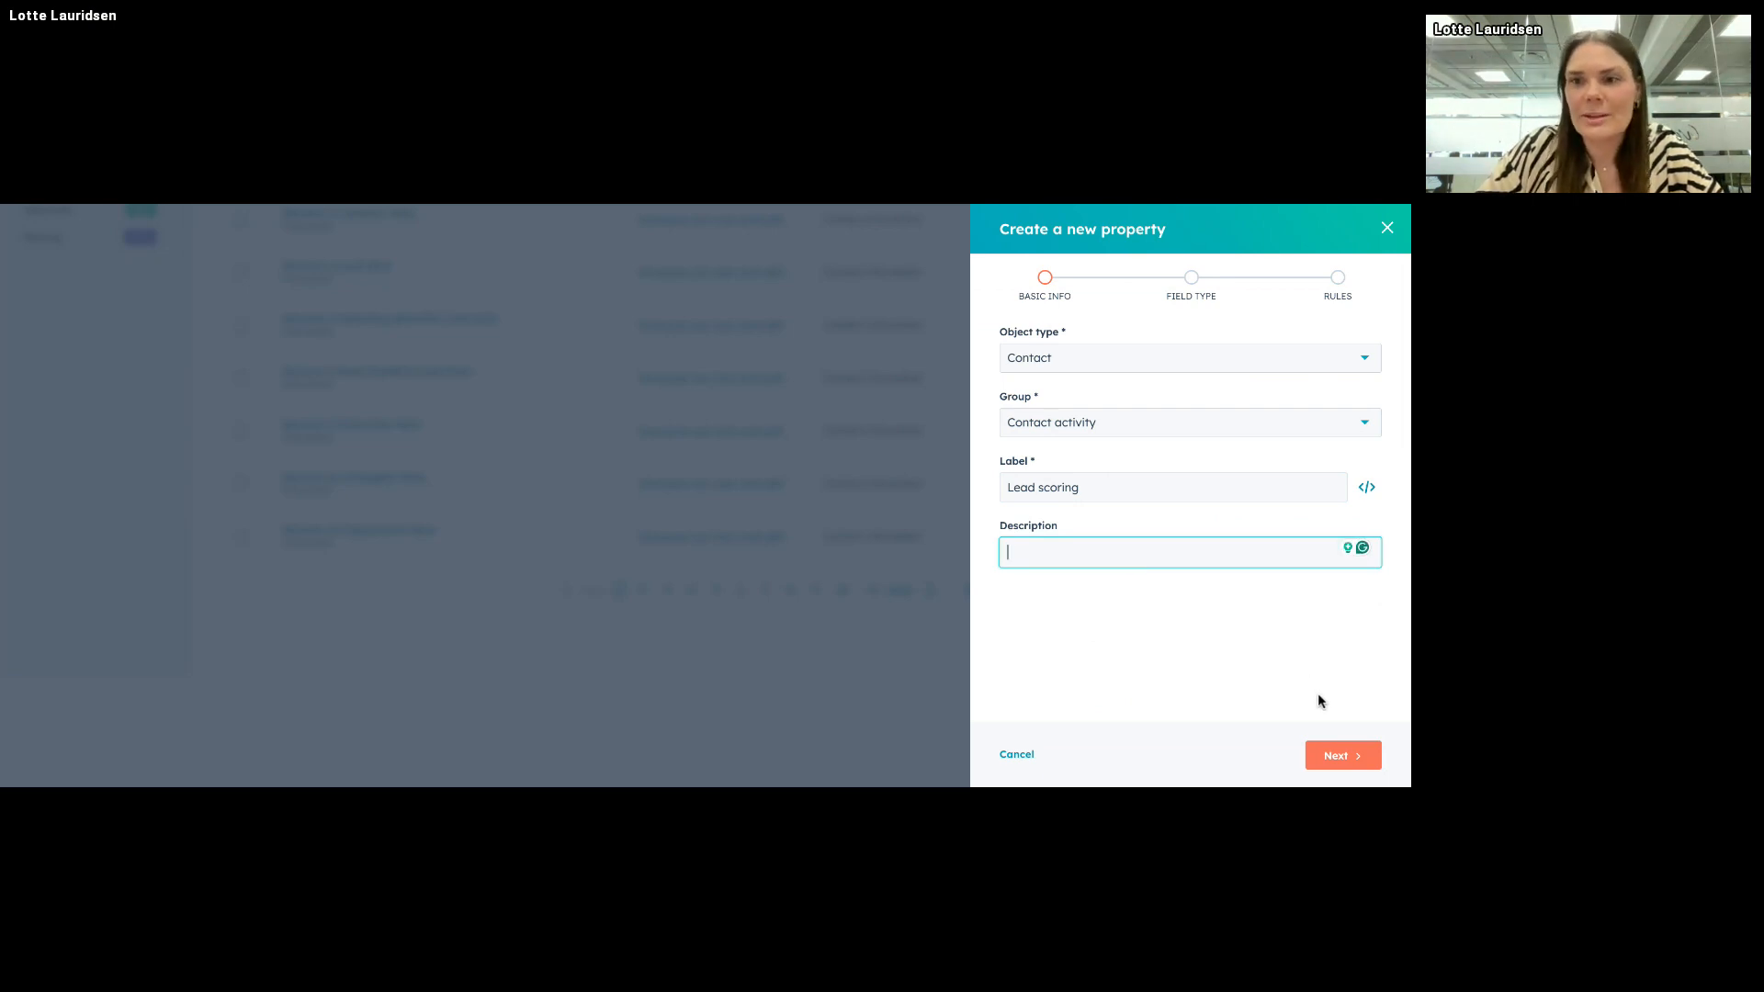
{"action": "left_click", "coordinate": [1342, 759]}
Step: Set the property's field type to Calculation and open the calculation builder
{"action": "left_click", "coordinate": [1168, 395]}
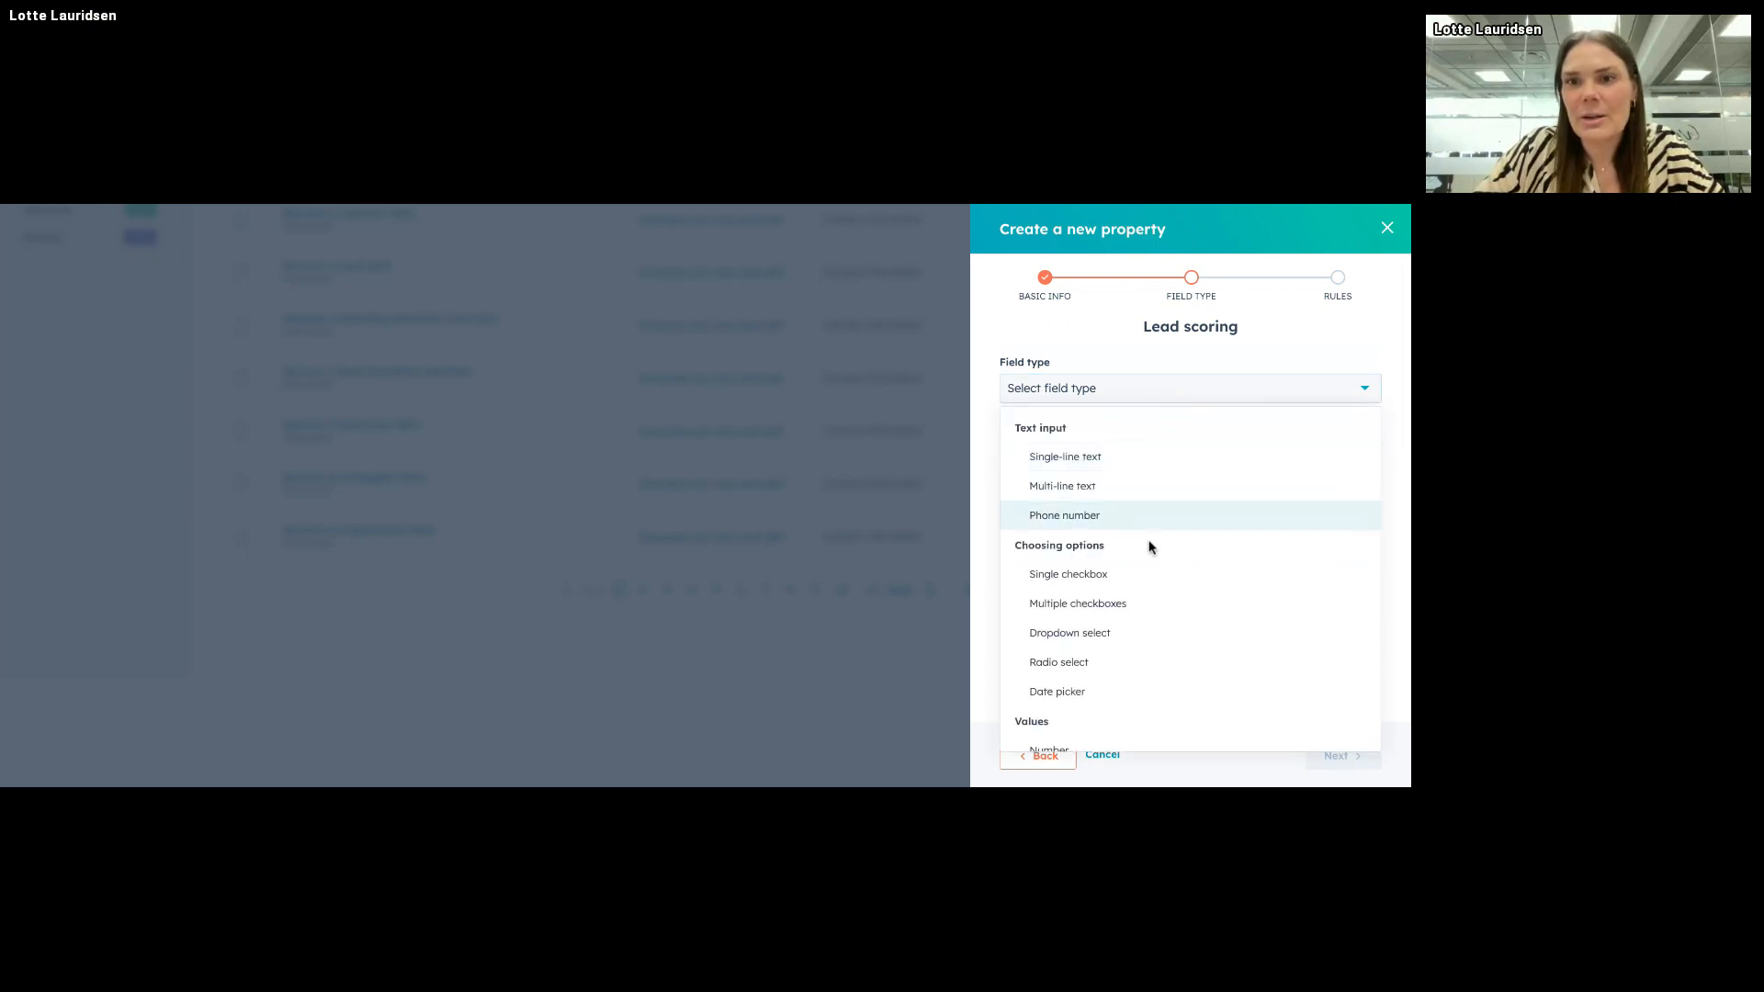
{"action": "scroll", "coordinate": [1152, 597], "scroll_direction": "down", "scroll_amount": 3}
{"action": "scroll", "coordinate": [1153, 598], "scroll_direction": "down", "scroll_amount": 1}
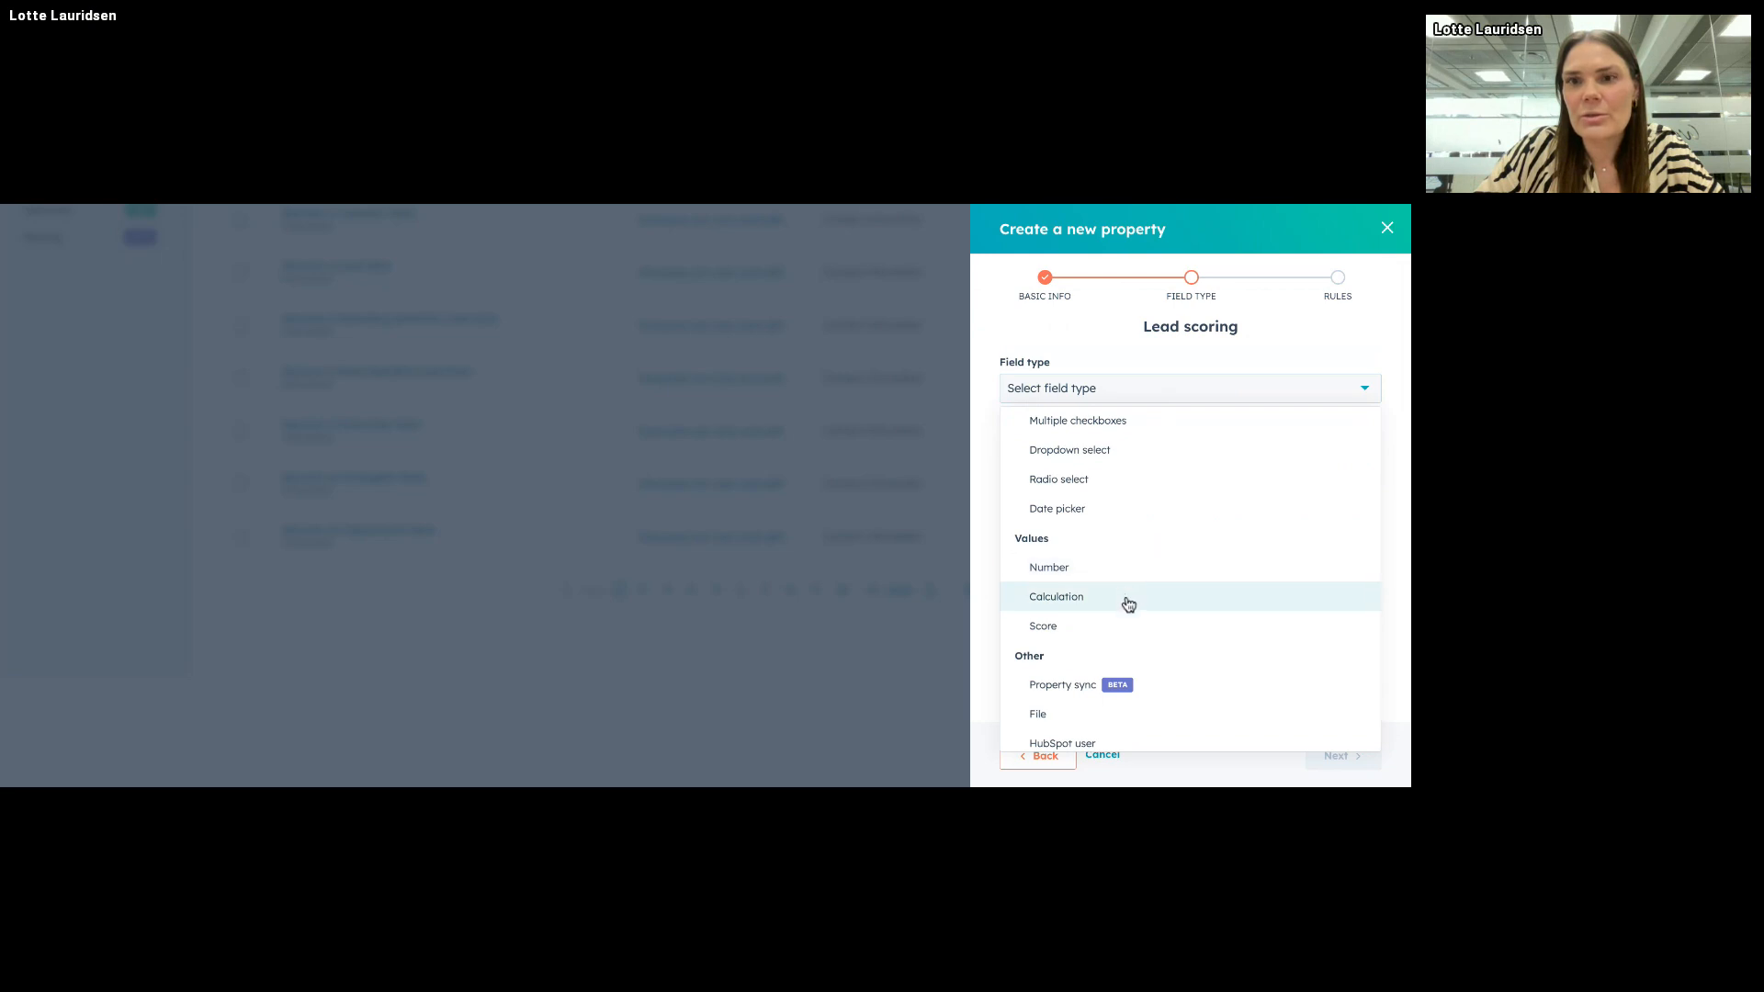
{"action": "left_click", "coordinate": [1127, 602]}
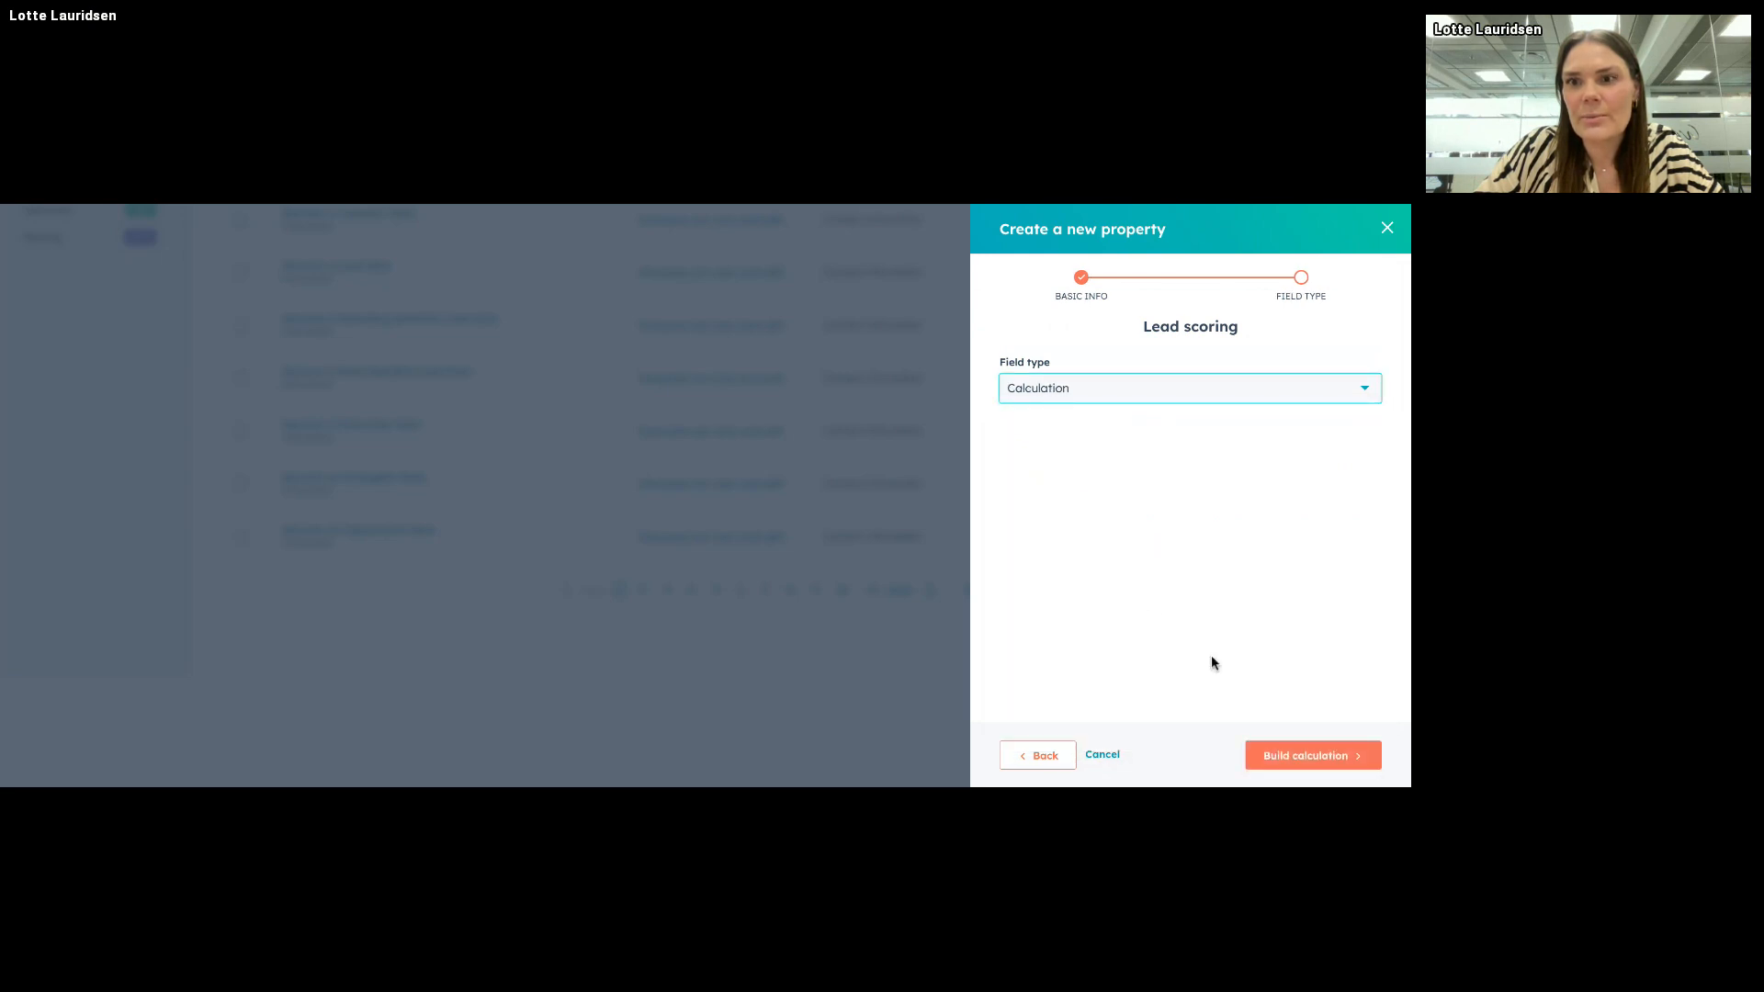
{"action": "left_click", "coordinate": [1314, 759]}
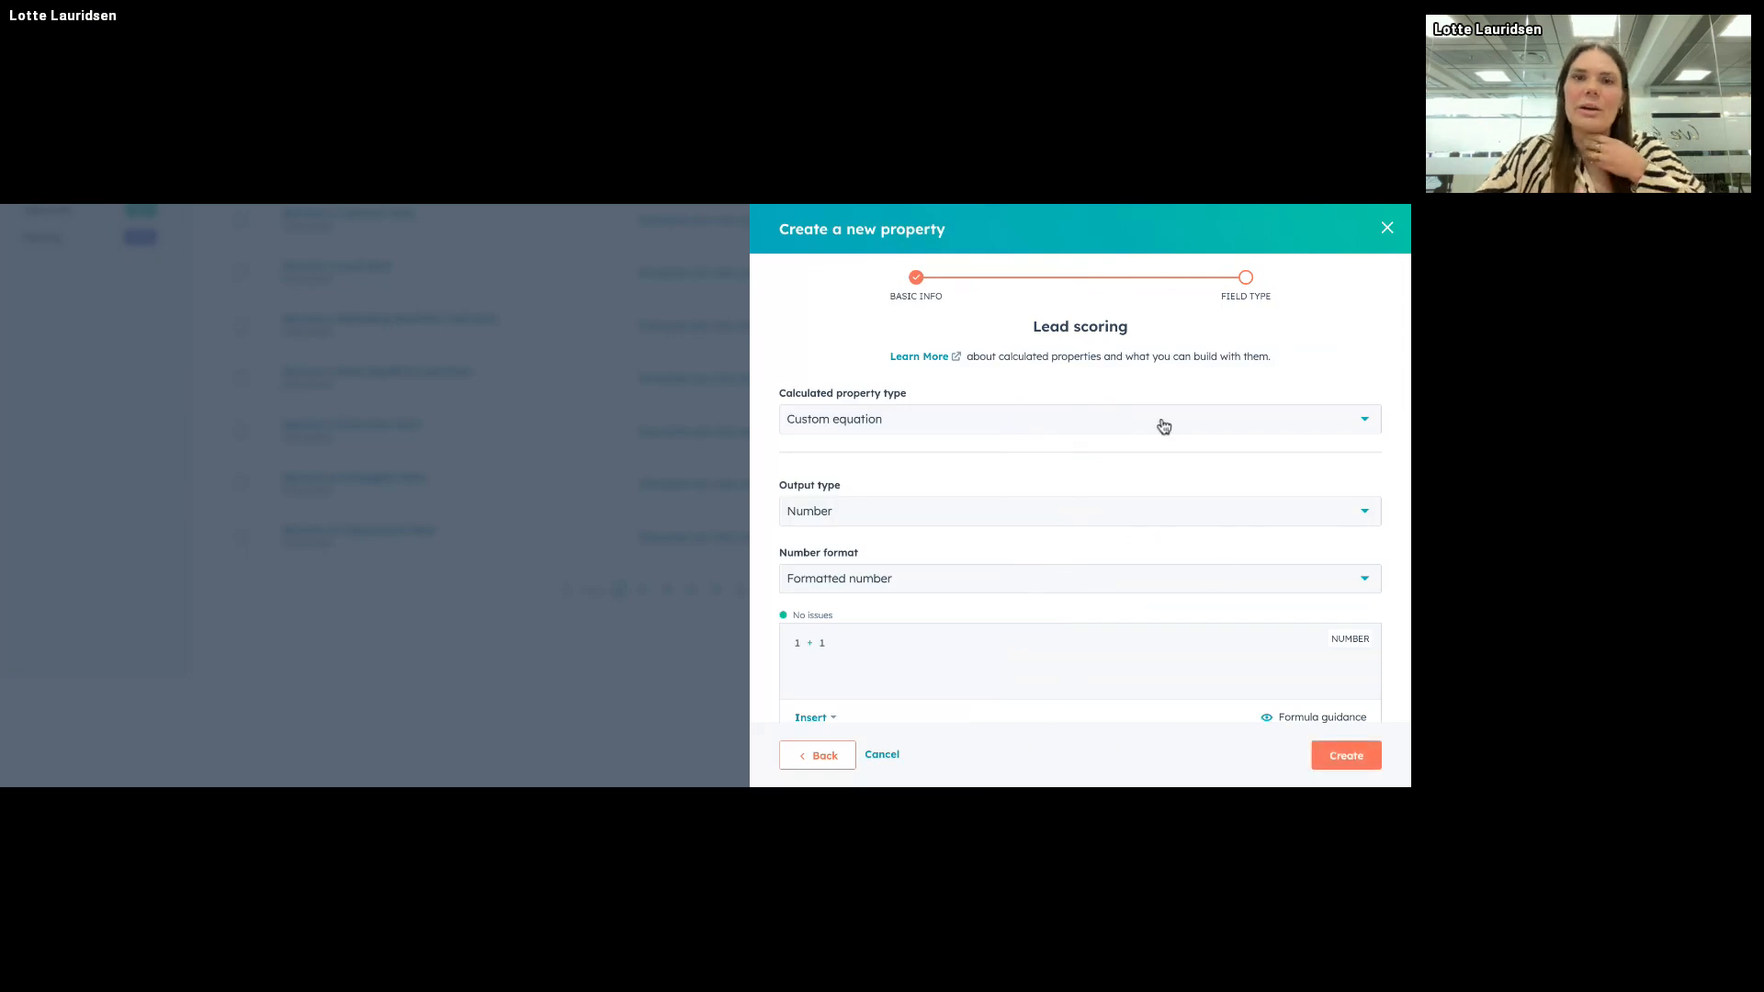
{"action": "scroll", "coordinate": [1142, 496], "scroll_direction": "down", "scroll_amount": 2}
{"action": "scroll", "coordinate": [1142, 496], "scroll_direction": "up", "scroll_amount": 2}
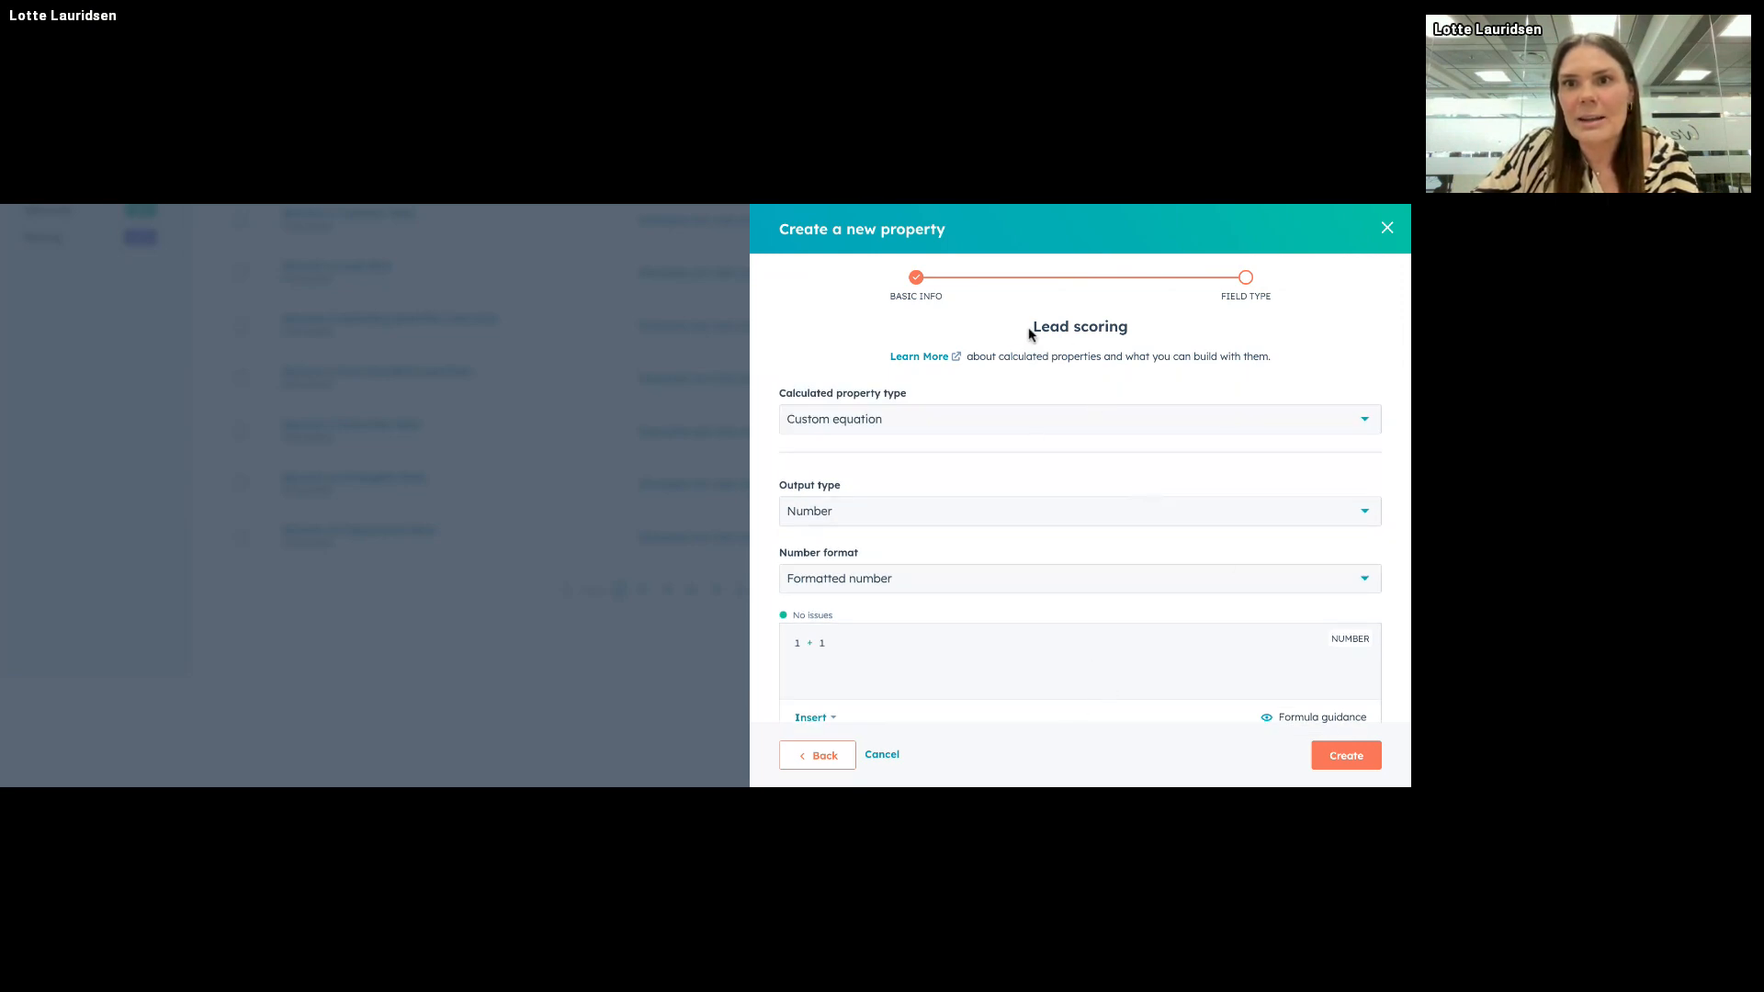
{"action": "left_click_drag", "start_coordinate": [1029, 333], "coordinate": [1153, 335]}
{"action": "left_click", "coordinate": [1171, 335]}
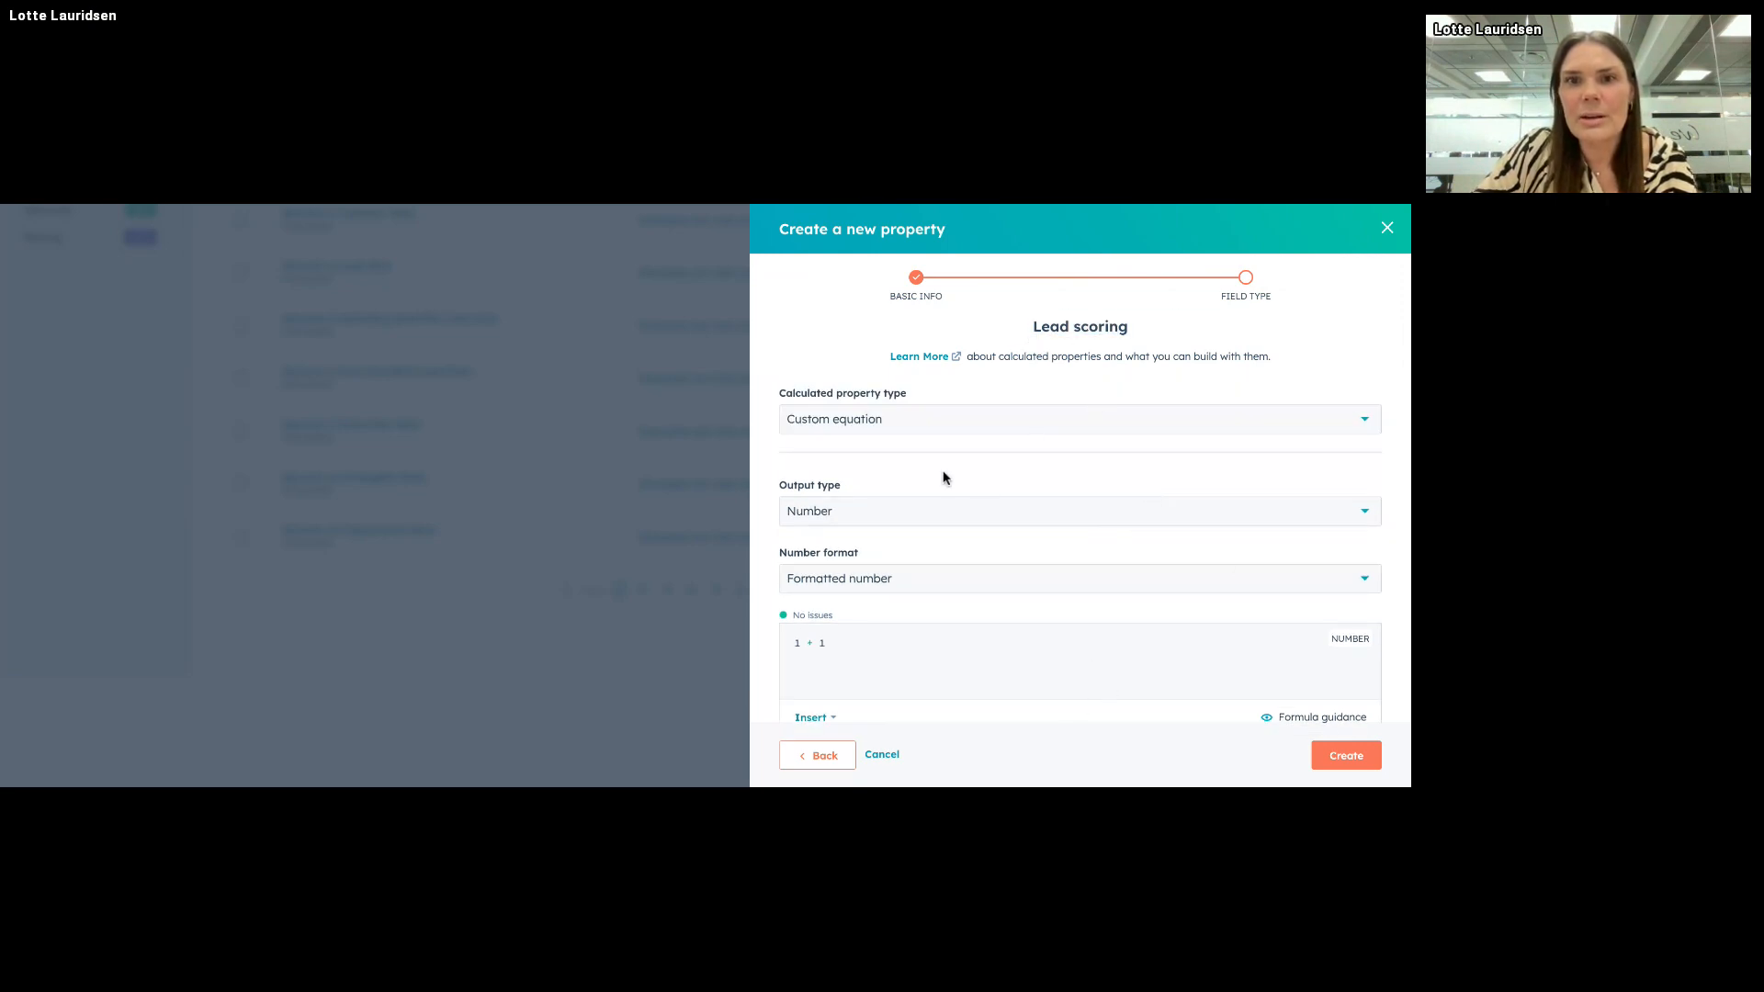
Step: Review the calculation and output type options, choosing Custom equation and keeping Number as the output type
{"action": "left_click", "coordinate": [915, 430]}
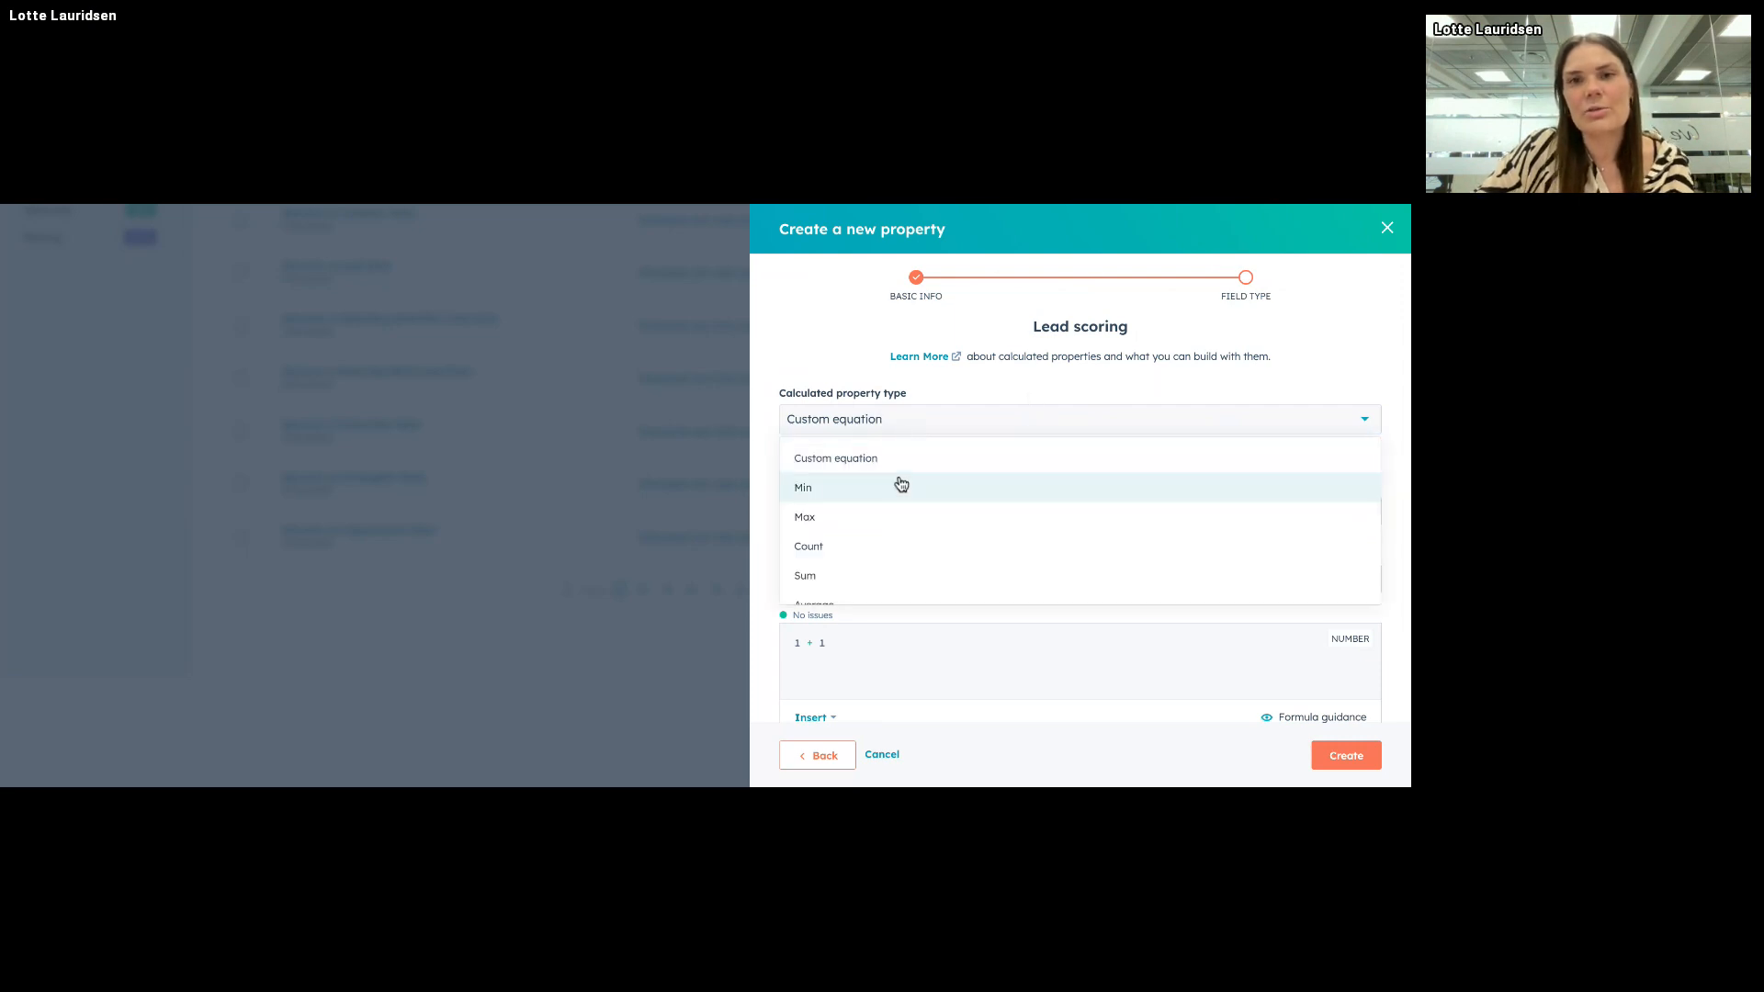
{"action": "scroll", "coordinate": [893, 551], "scroll_direction": "down", "scroll_amount": 1}
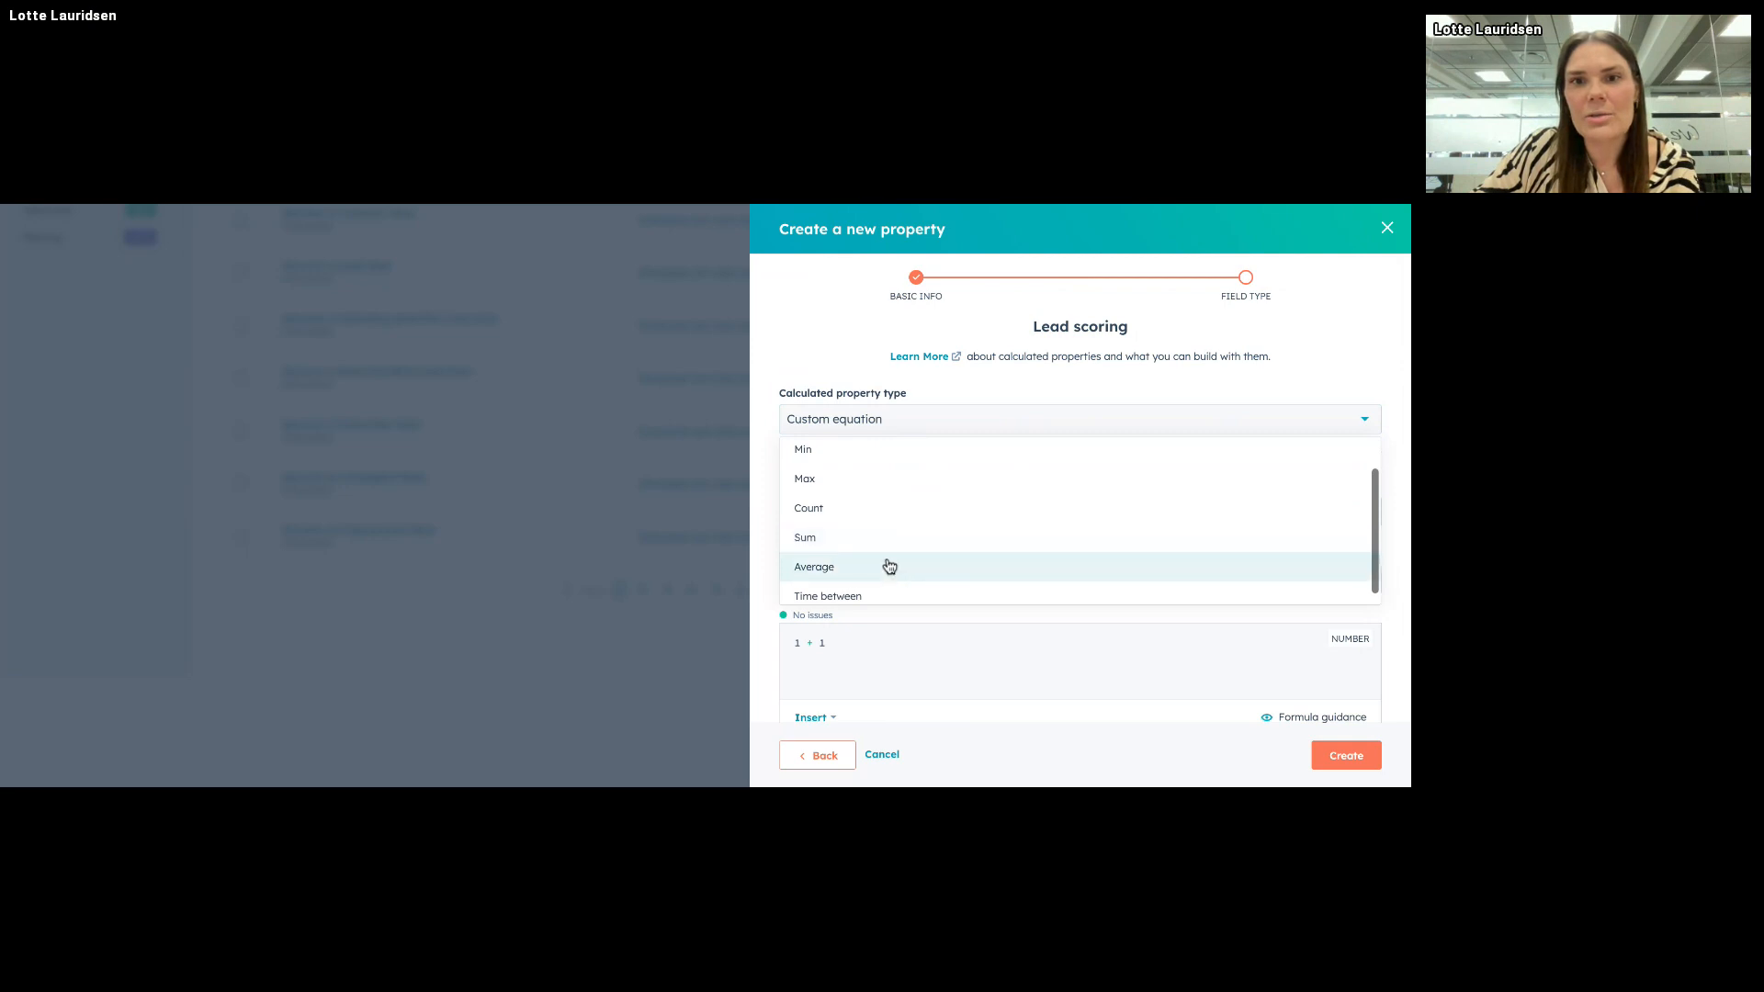
{"action": "scroll", "coordinate": [889, 569], "scroll_direction": "down", "scroll_amount": 1}
{"action": "scroll", "coordinate": [891, 528], "scroll_direction": "up", "scroll_amount": 2}
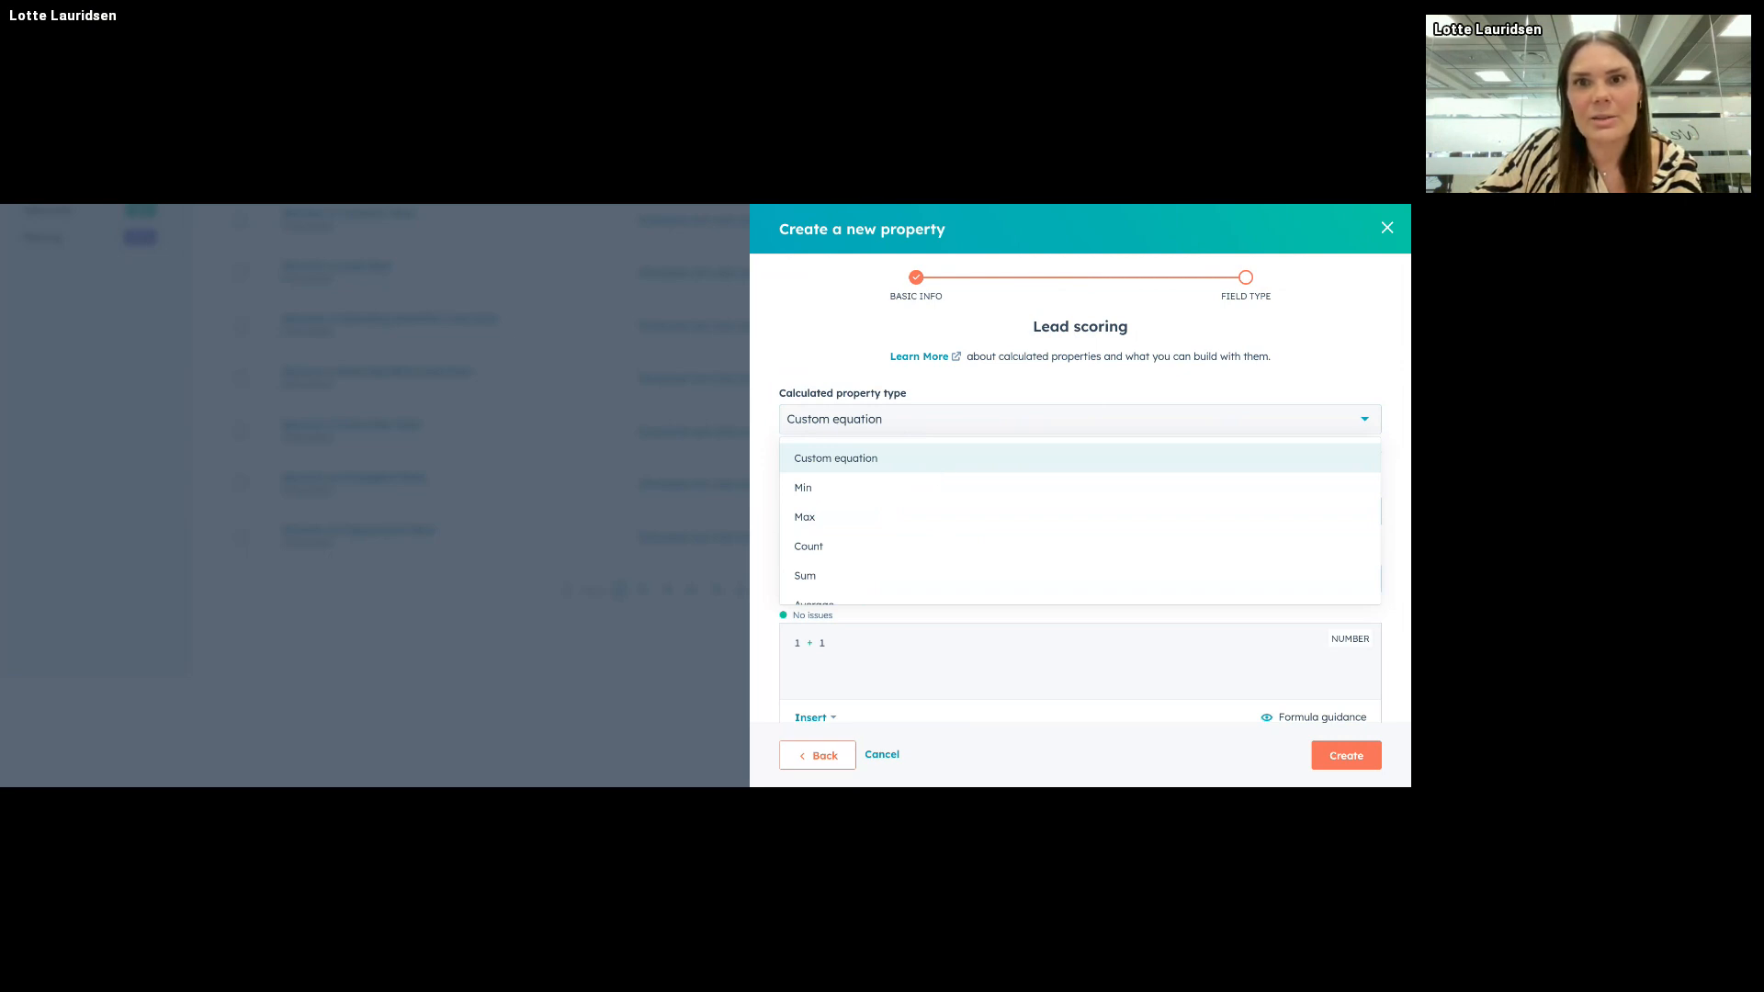
{"action": "left_click", "coordinate": [919, 458]}
{"action": "scroll", "coordinate": [949, 546], "scroll_direction": "down", "scroll_amount": 1}
{"action": "scroll", "coordinate": [949, 546], "scroll_direction": "up", "scroll_amount": 1}
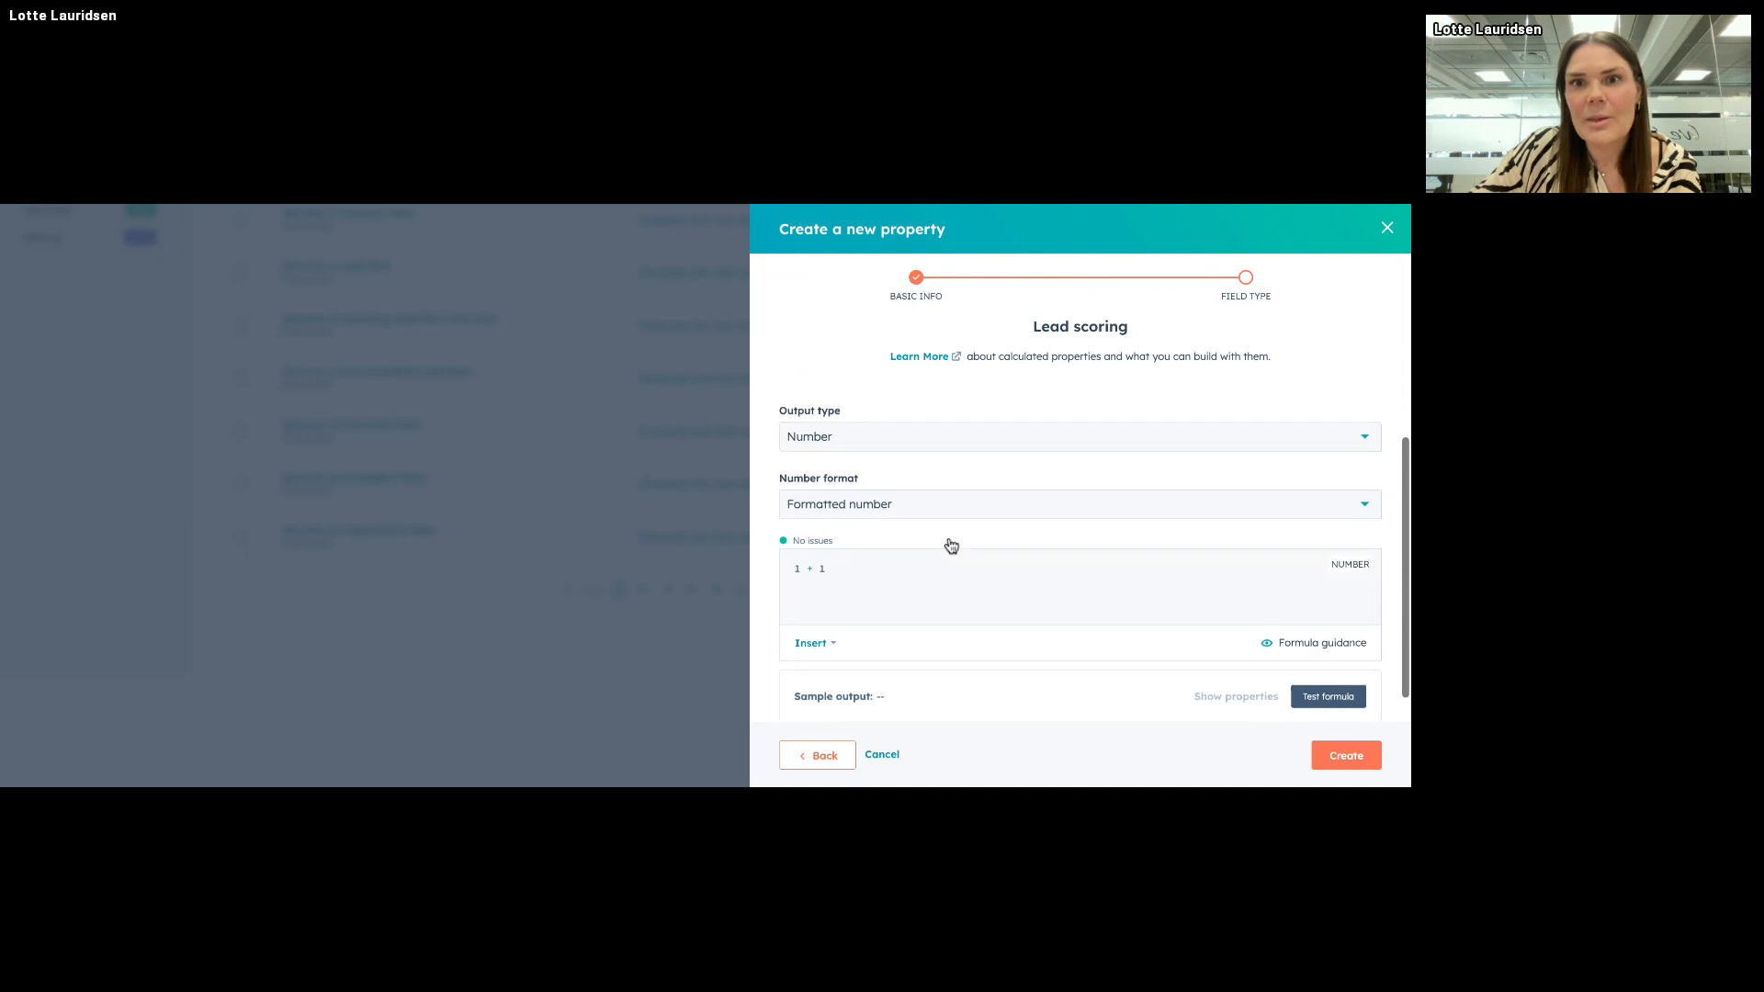
{"action": "left_click", "coordinate": [938, 451]}
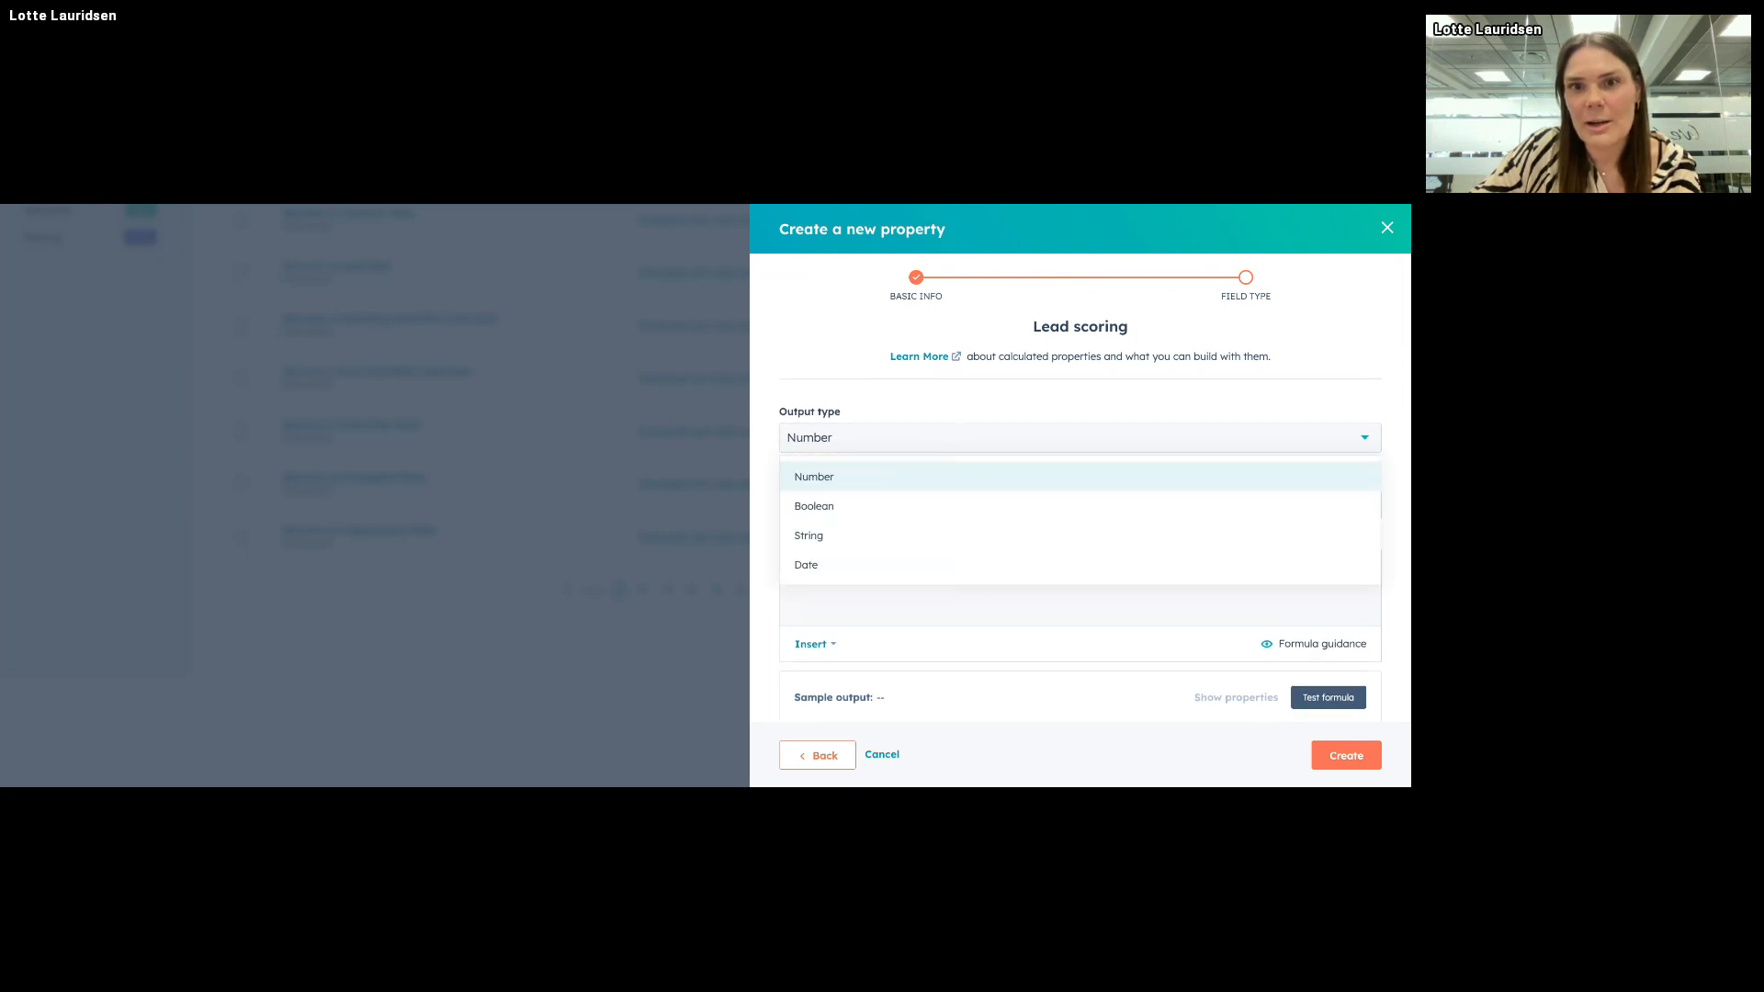
{"action": "left_click", "coordinate": [939, 448]}
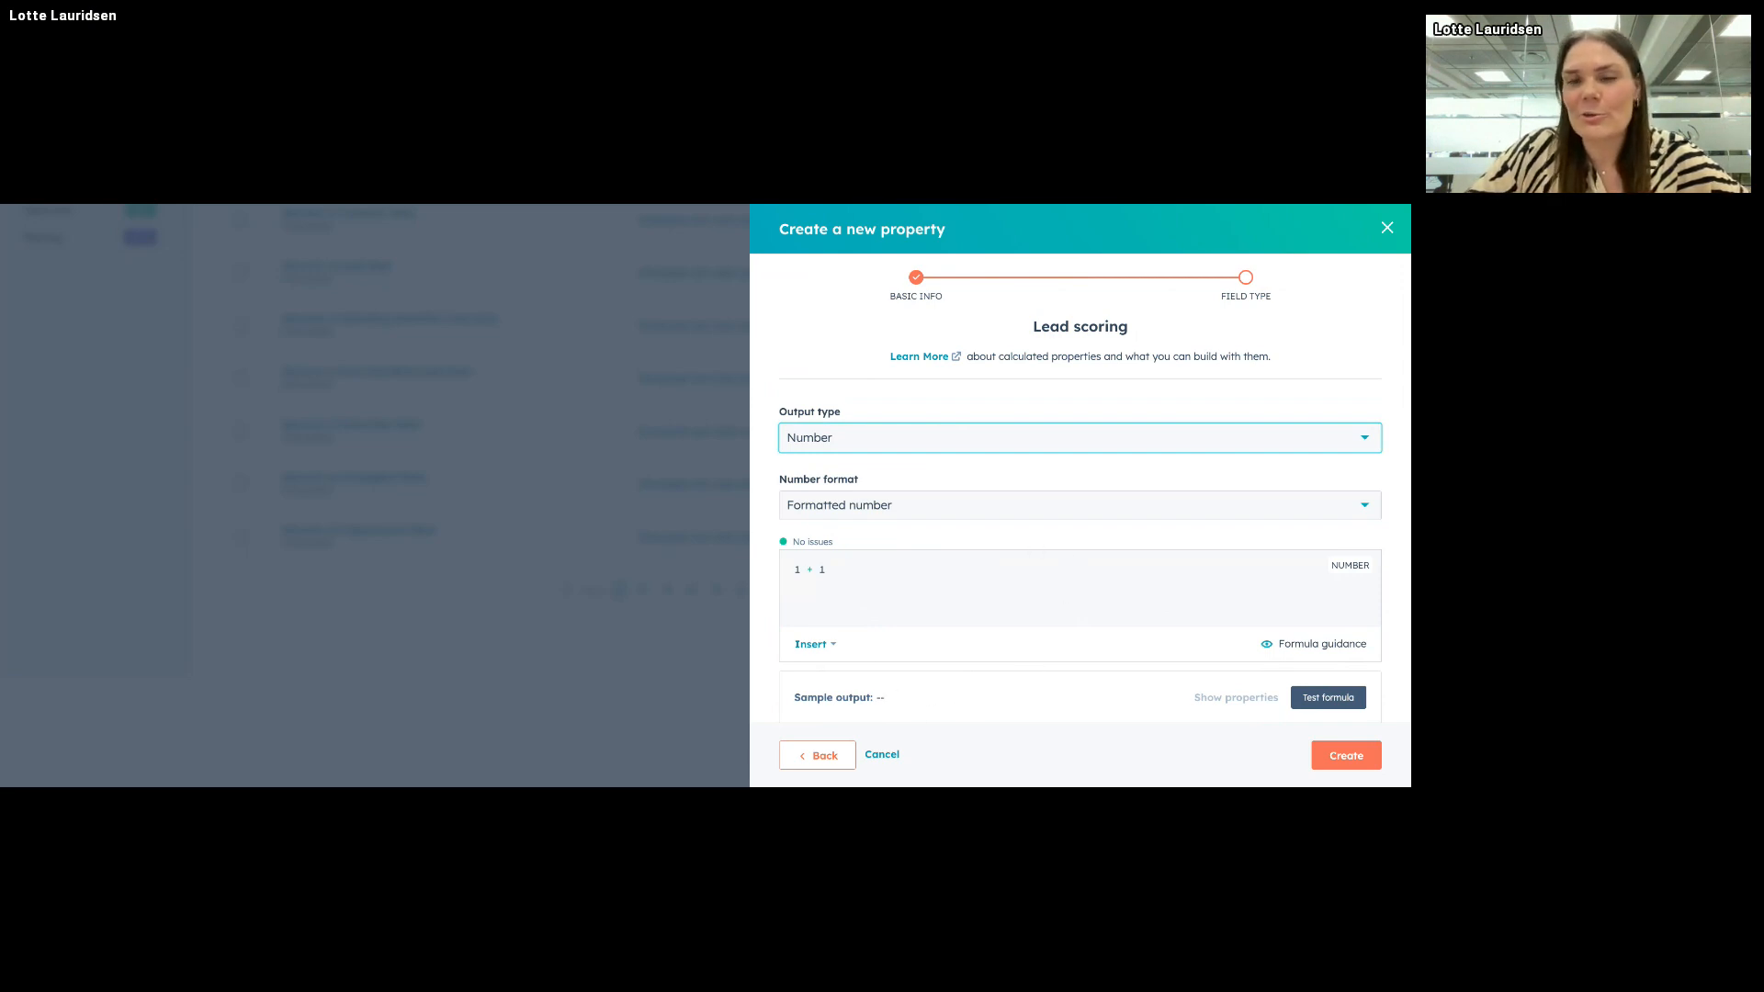
Step: Replace the first 1 in the sample formula with 0.70x
{"action": "left_click", "coordinate": [794, 576]}
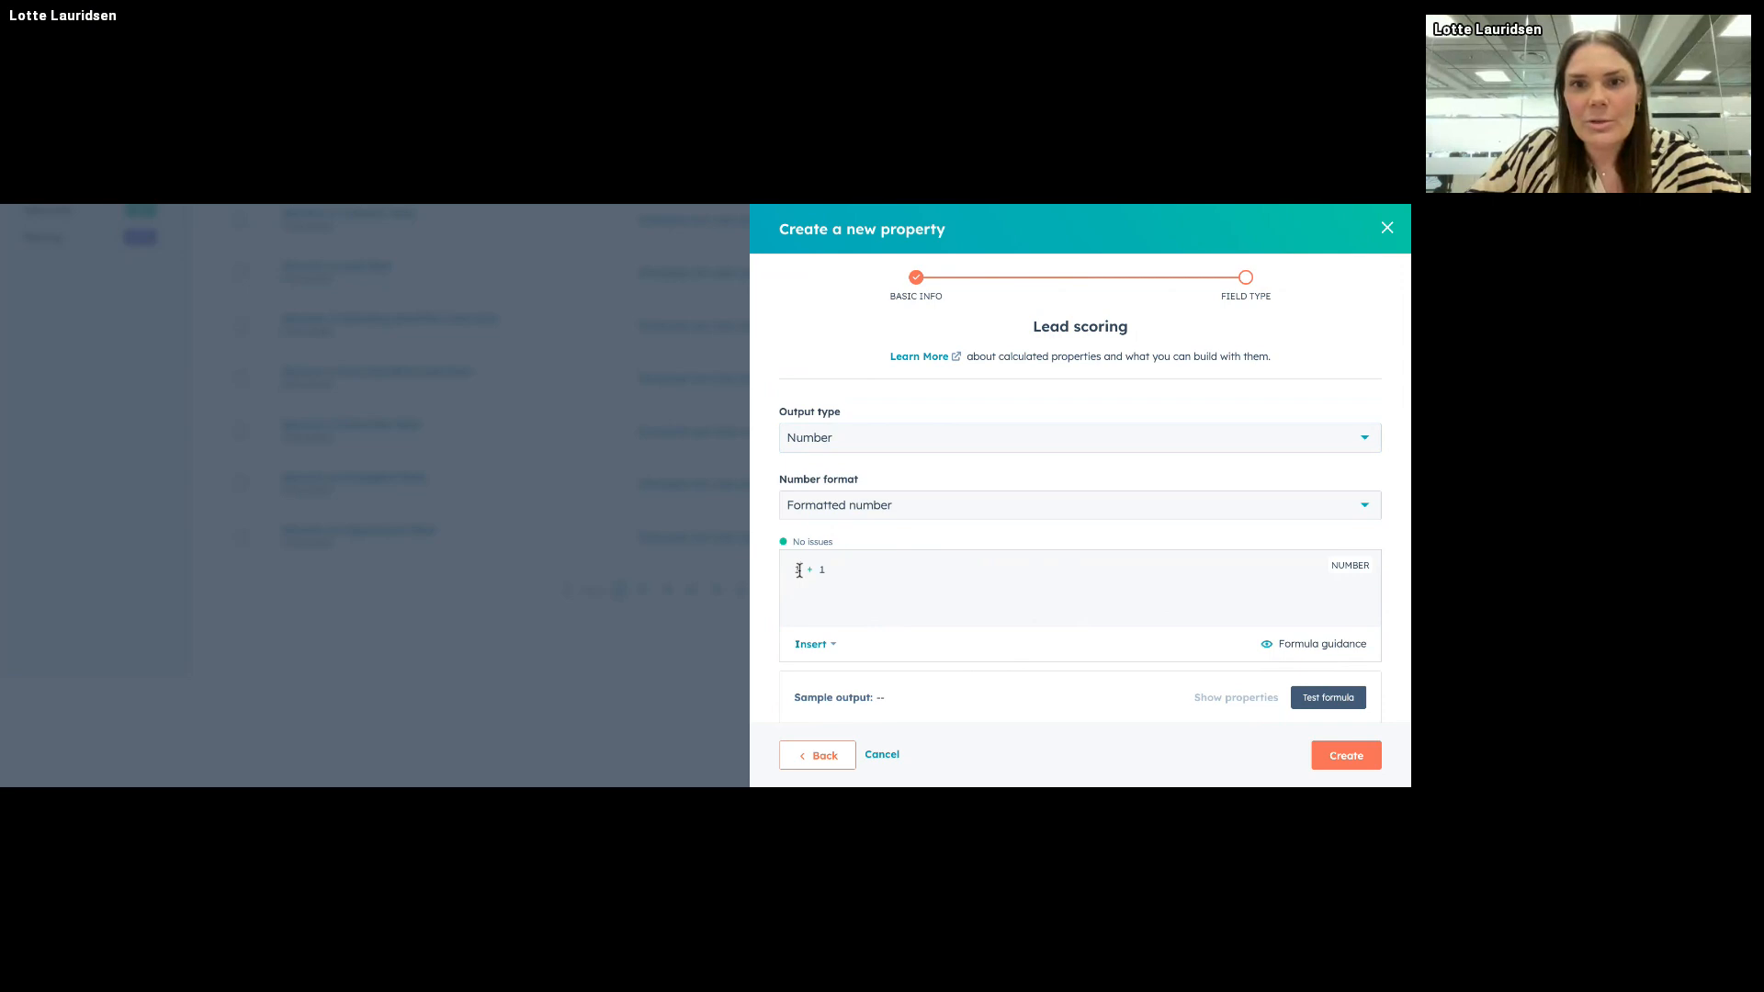
{"action": "key", "text": "BackSpace"}
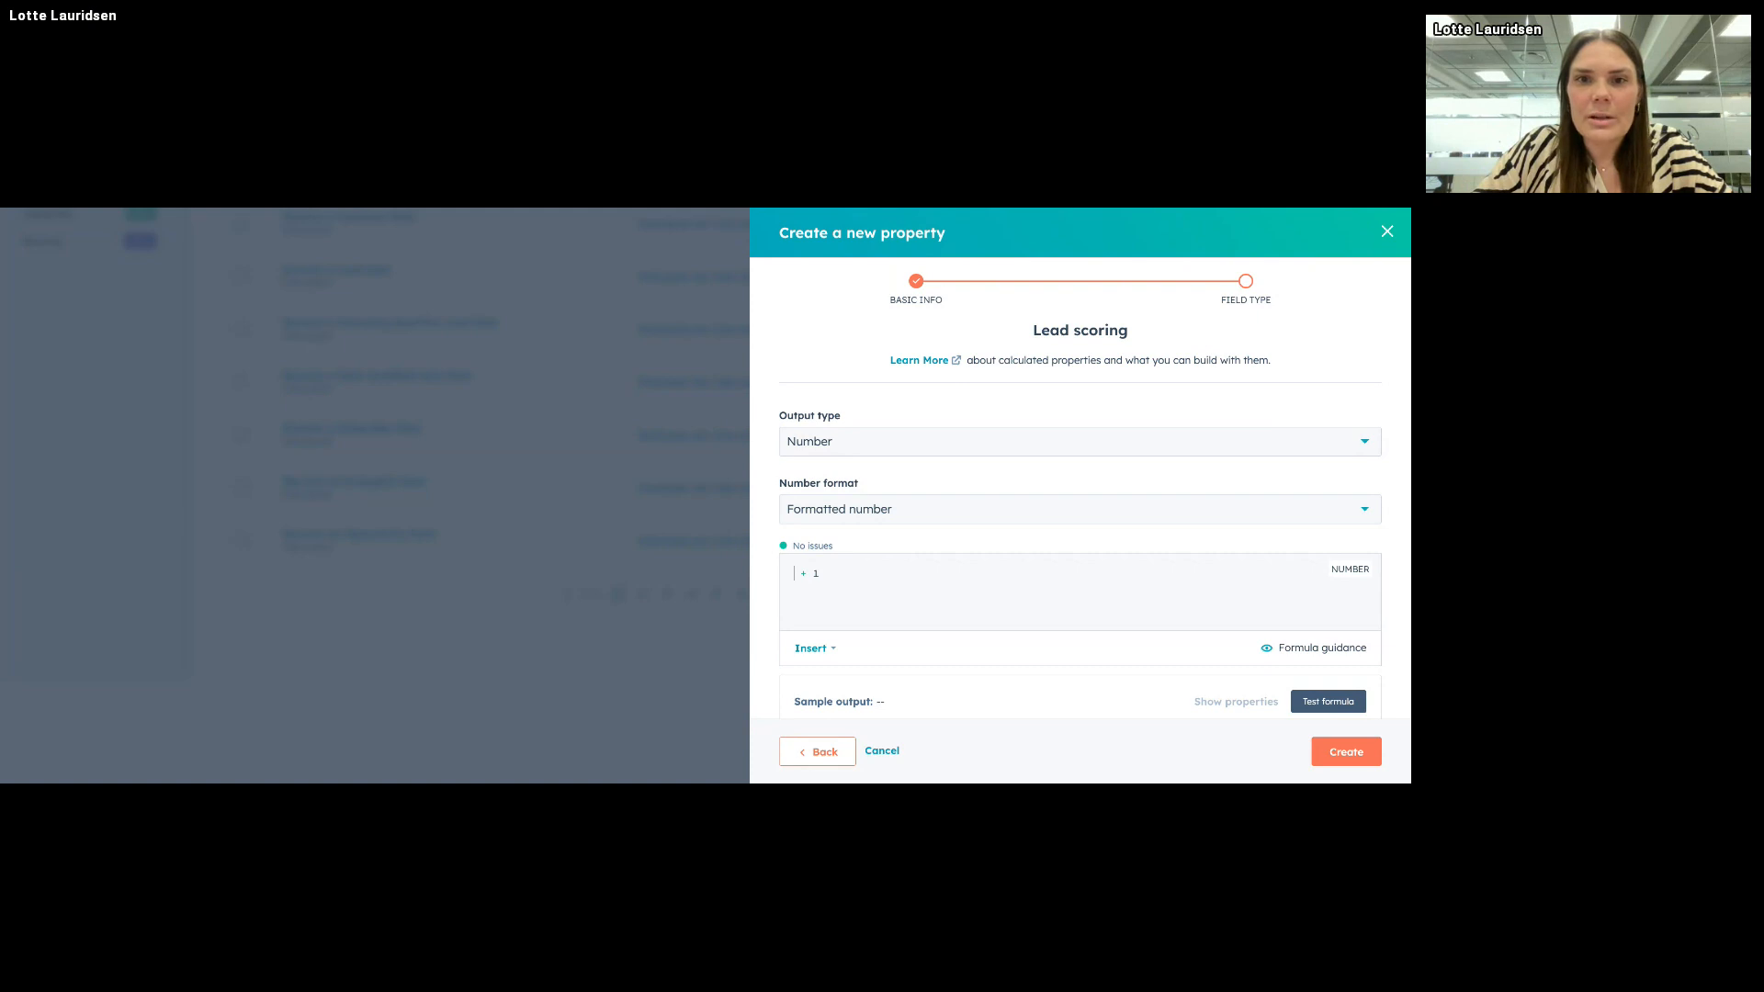
{"action": "type", "text": "0.70x"}
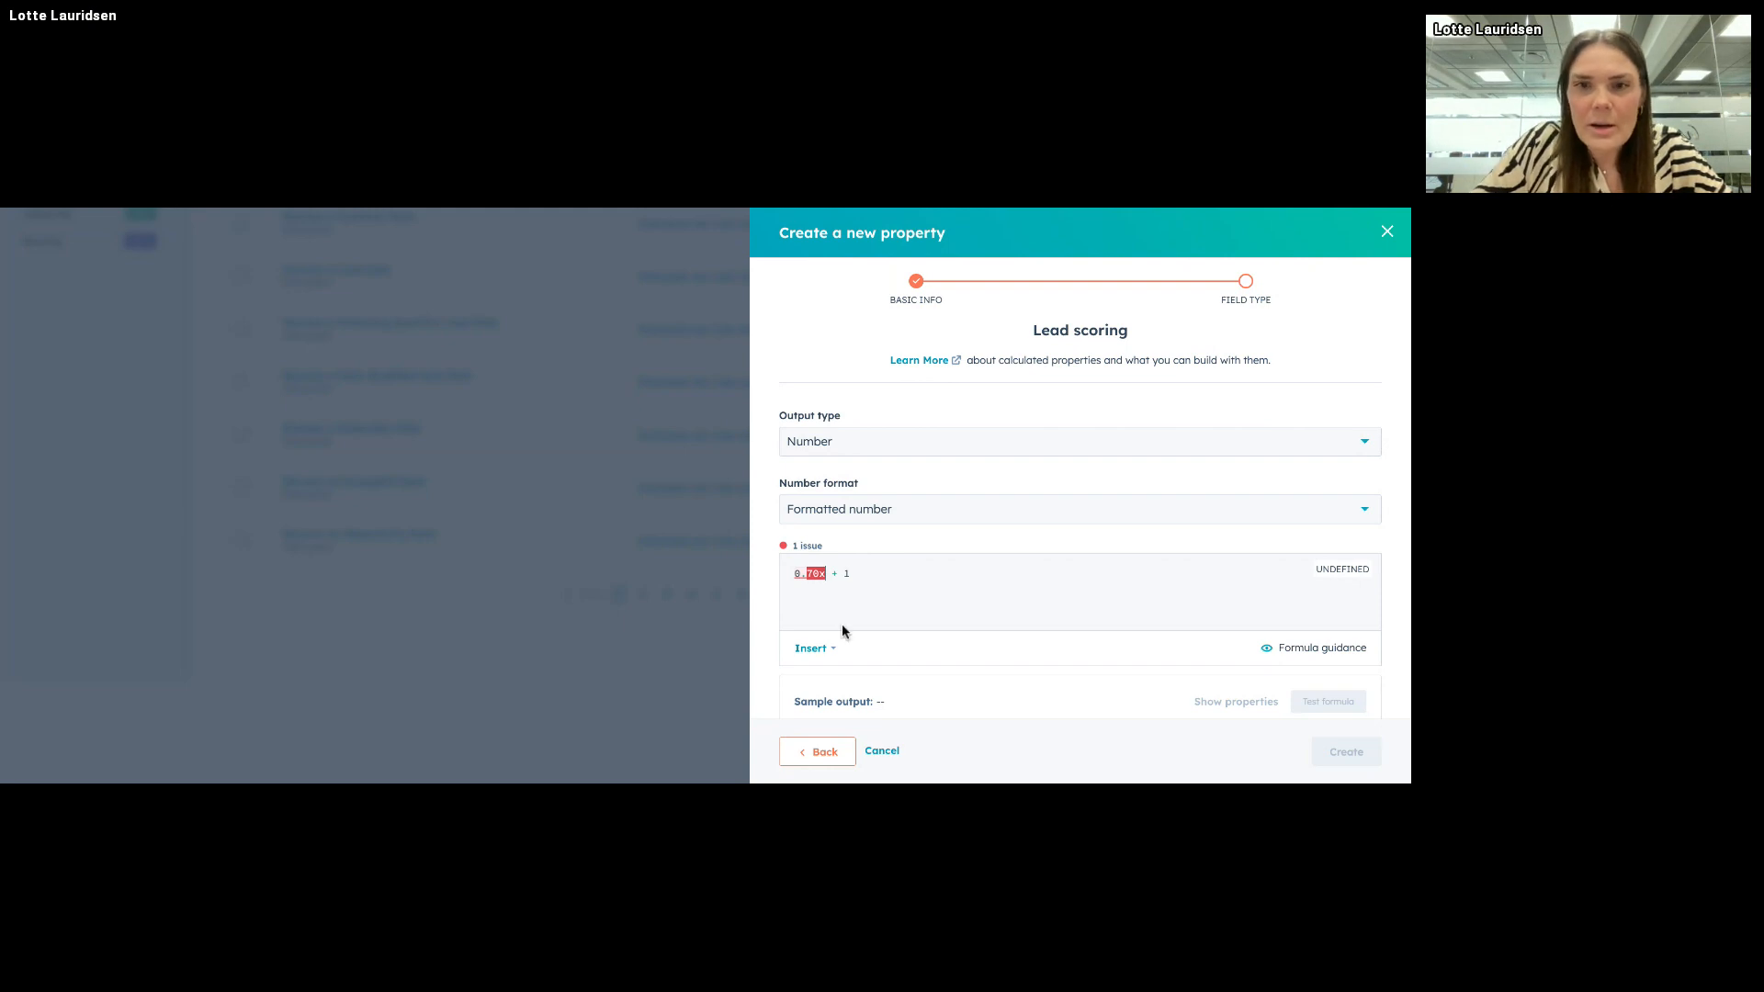
Step: Find the HubSpot Score property and insert it in the formula directly after 0.70x
{"action": "left_click", "coordinate": [810, 648]}
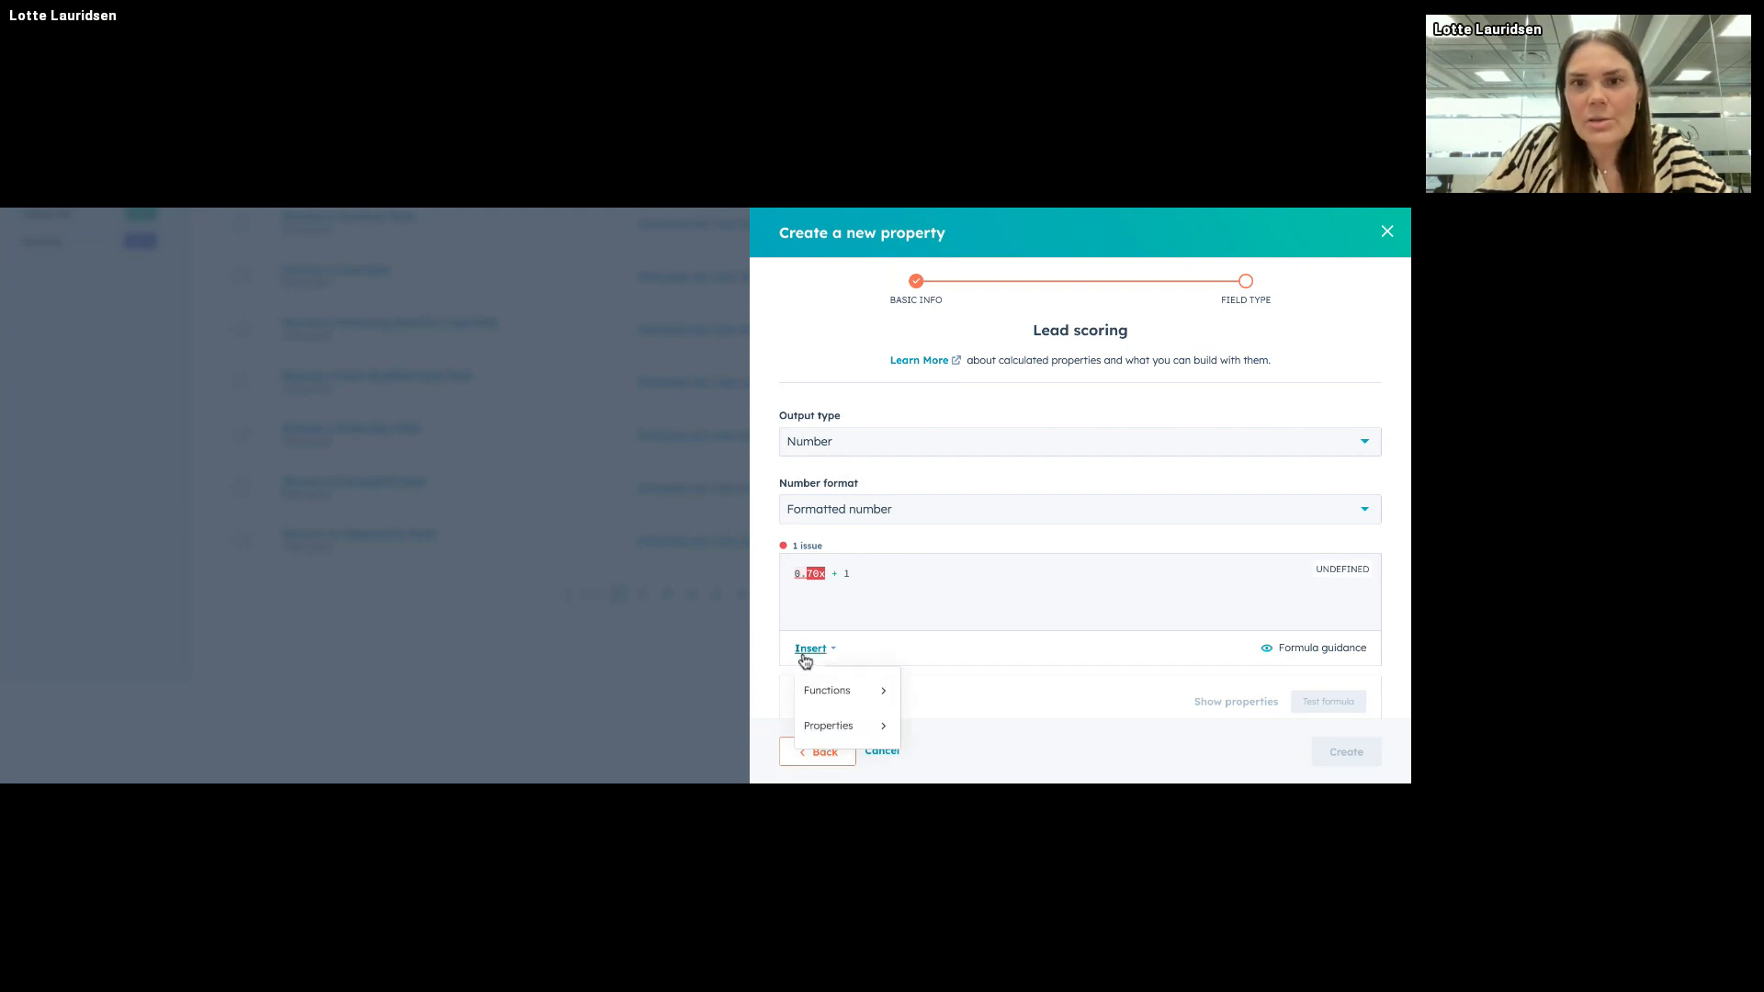
{"action": "left_click", "coordinate": [863, 726]}
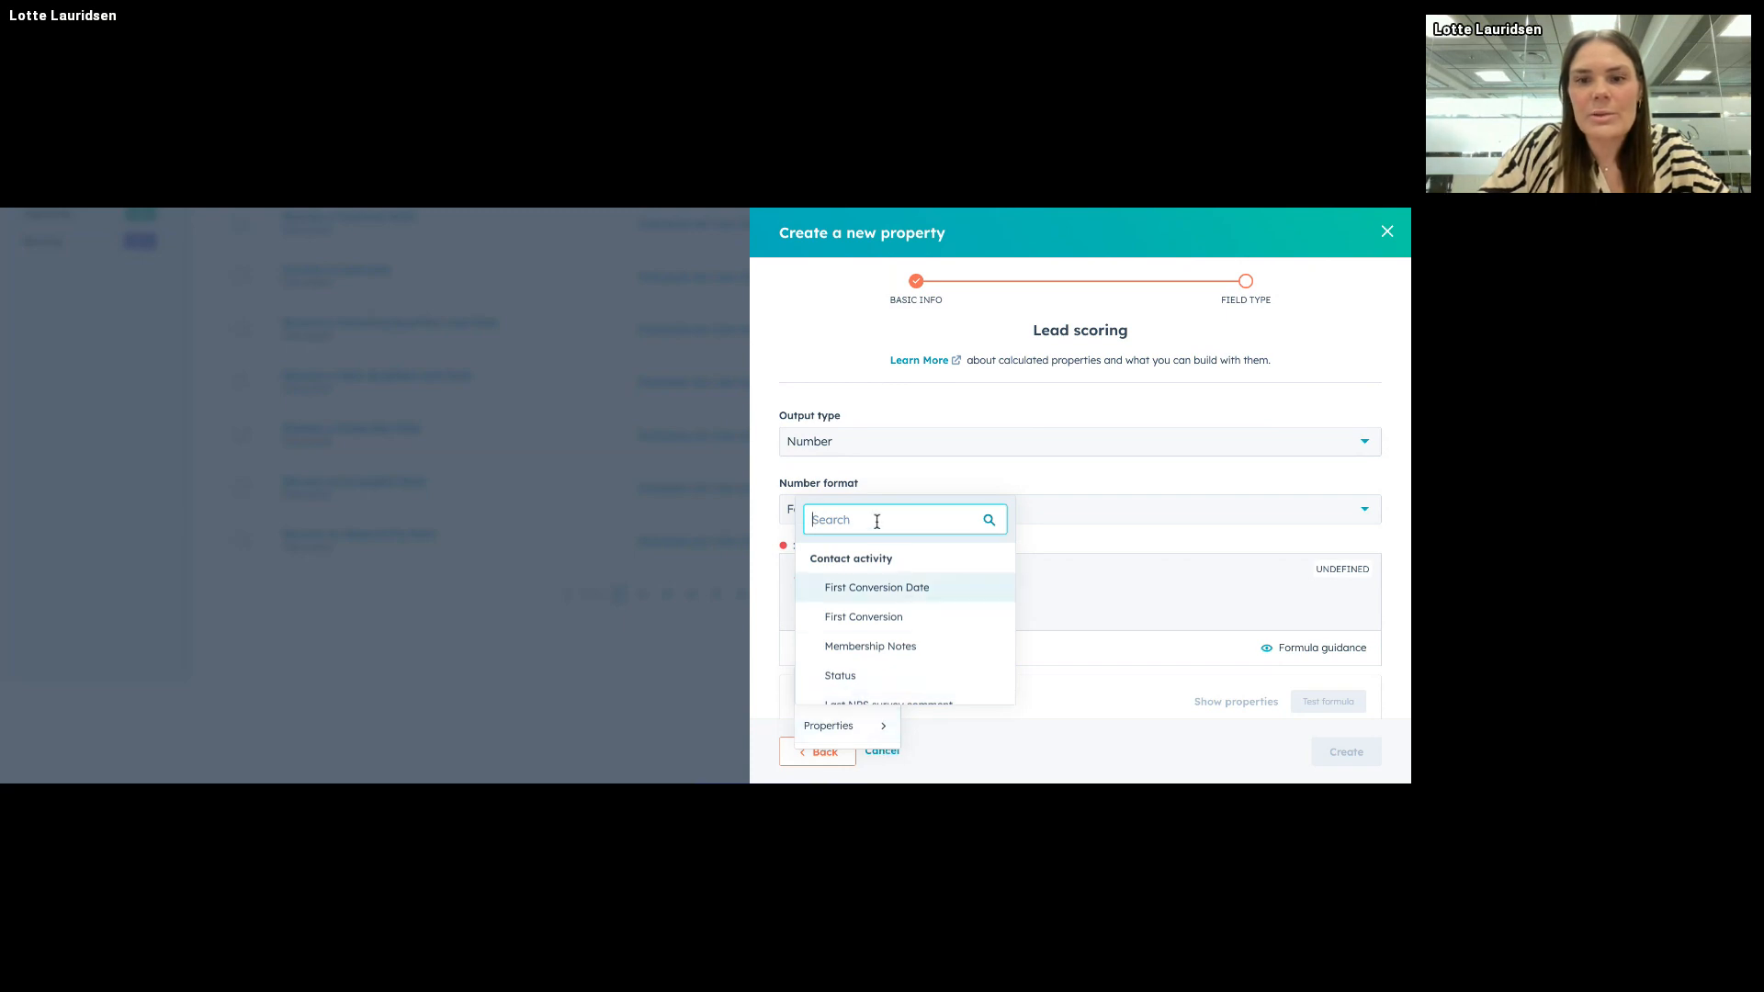
{"action": "type", "text": "hubsp"}
{"action": "type", "text": "ort"}
{"action": "key", "text": "BackSpace"}
{"action": "type", "text": "t sc"}
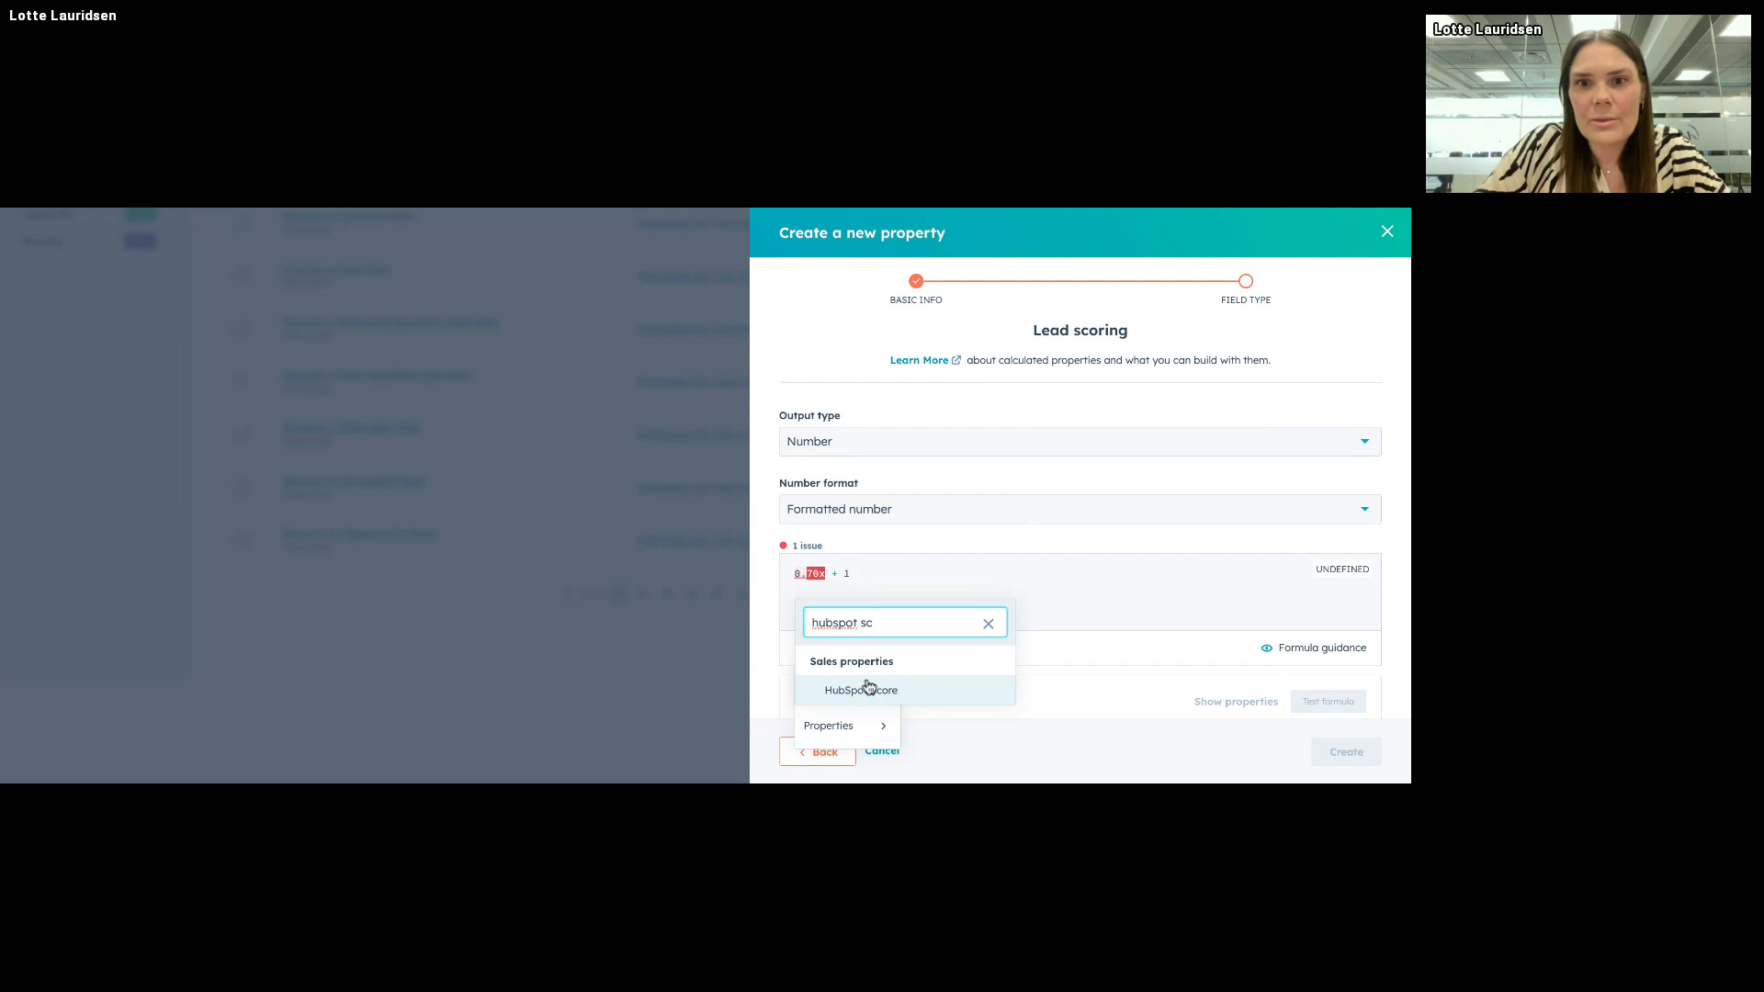
{"action": "left_click", "coordinate": [866, 690]}
Step: Enclose 0.70x and the HubSpot Score property in parentheses, with the closing one before the plus sign
{"action": "left_click", "coordinate": [793, 574]}
{"action": "type", "text": "("}
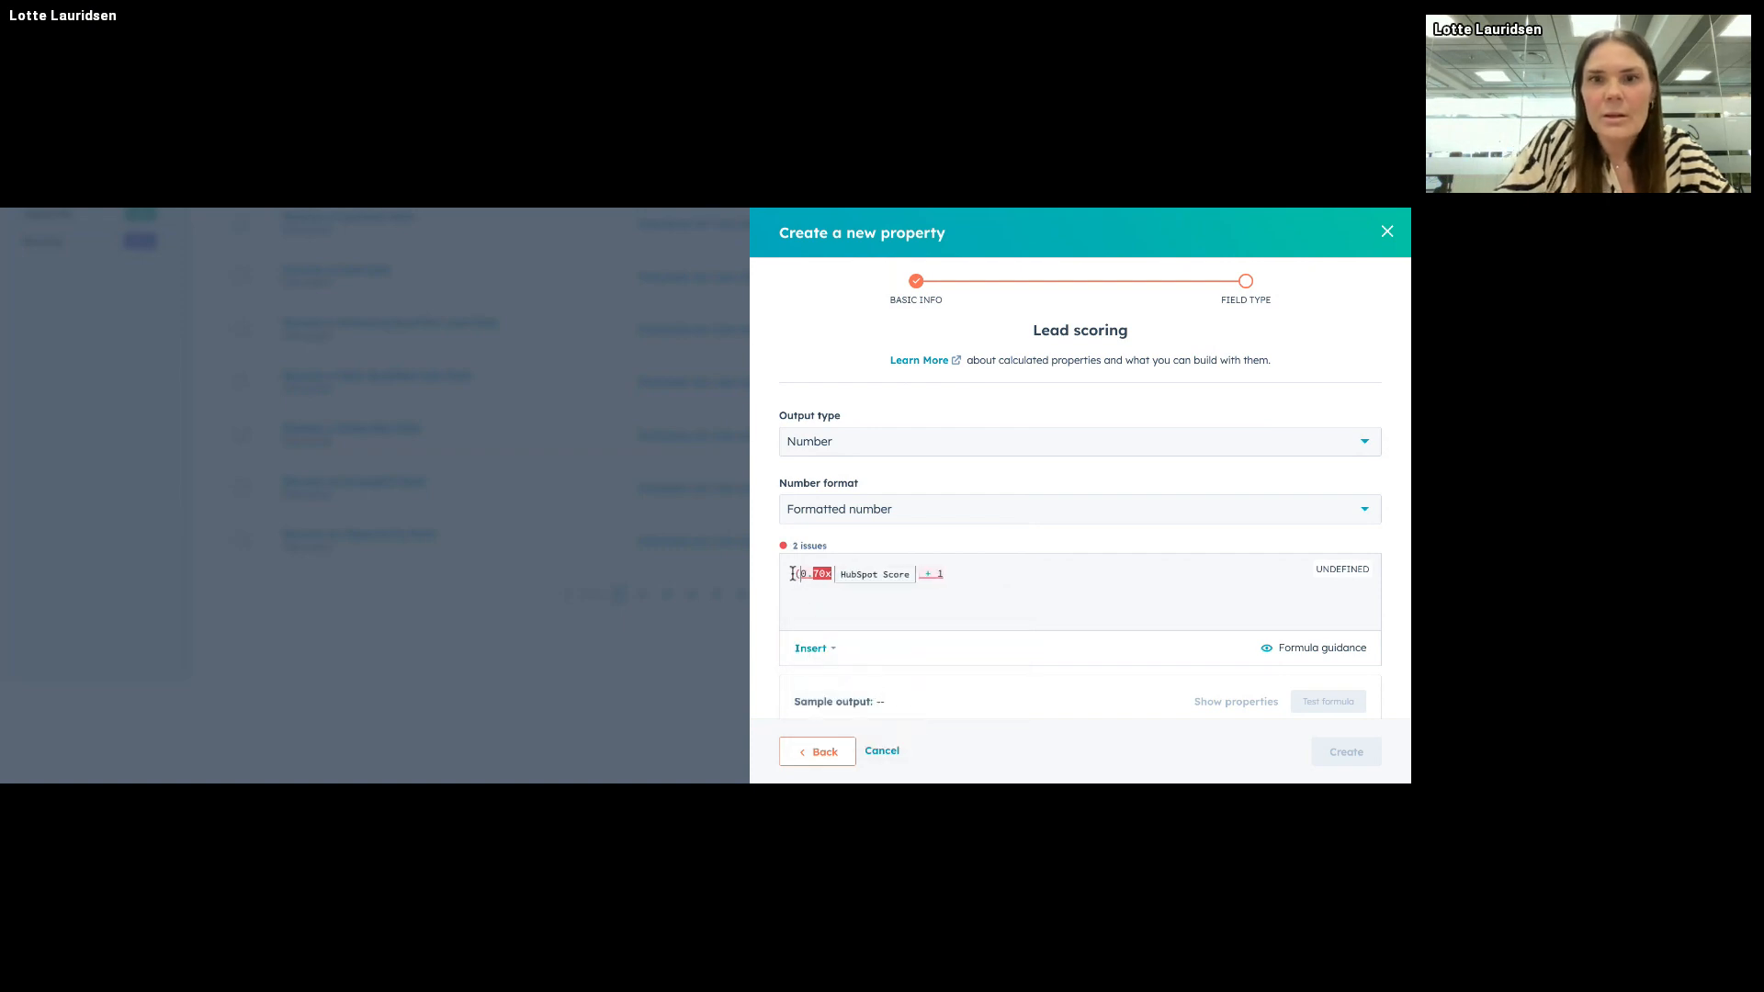
{"action": "left_click", "coordinate": [921, 572]}
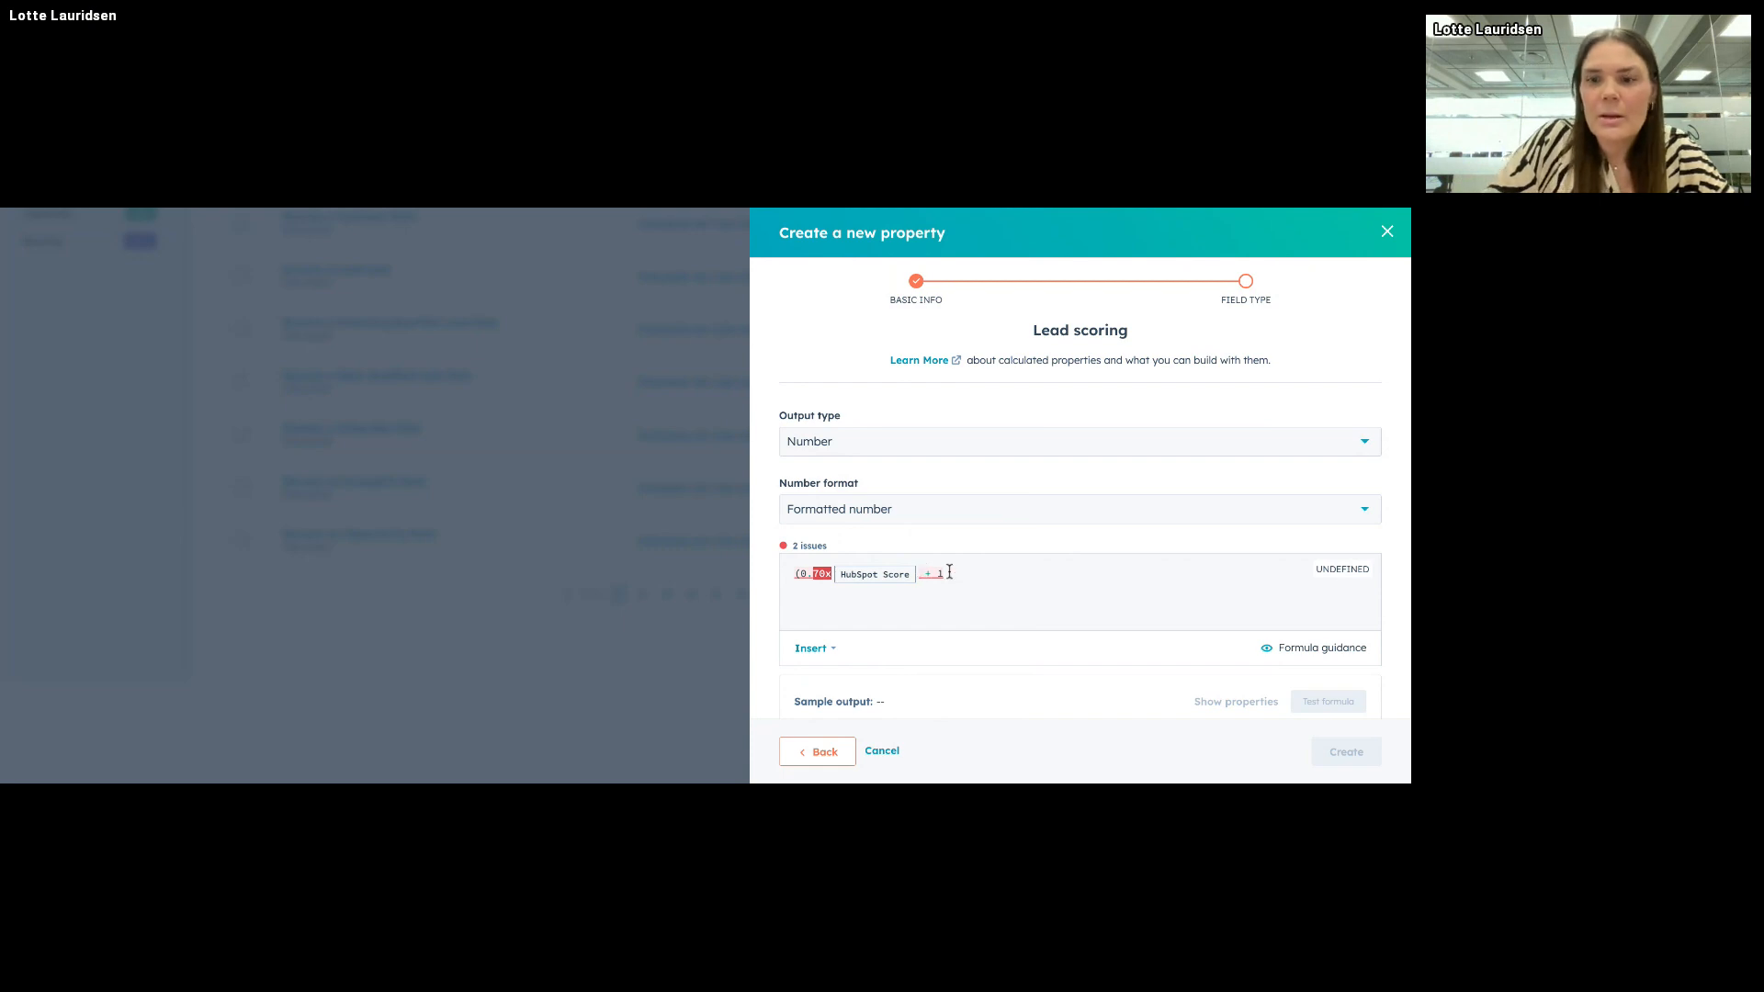
{"action": "type", "text": ")"}
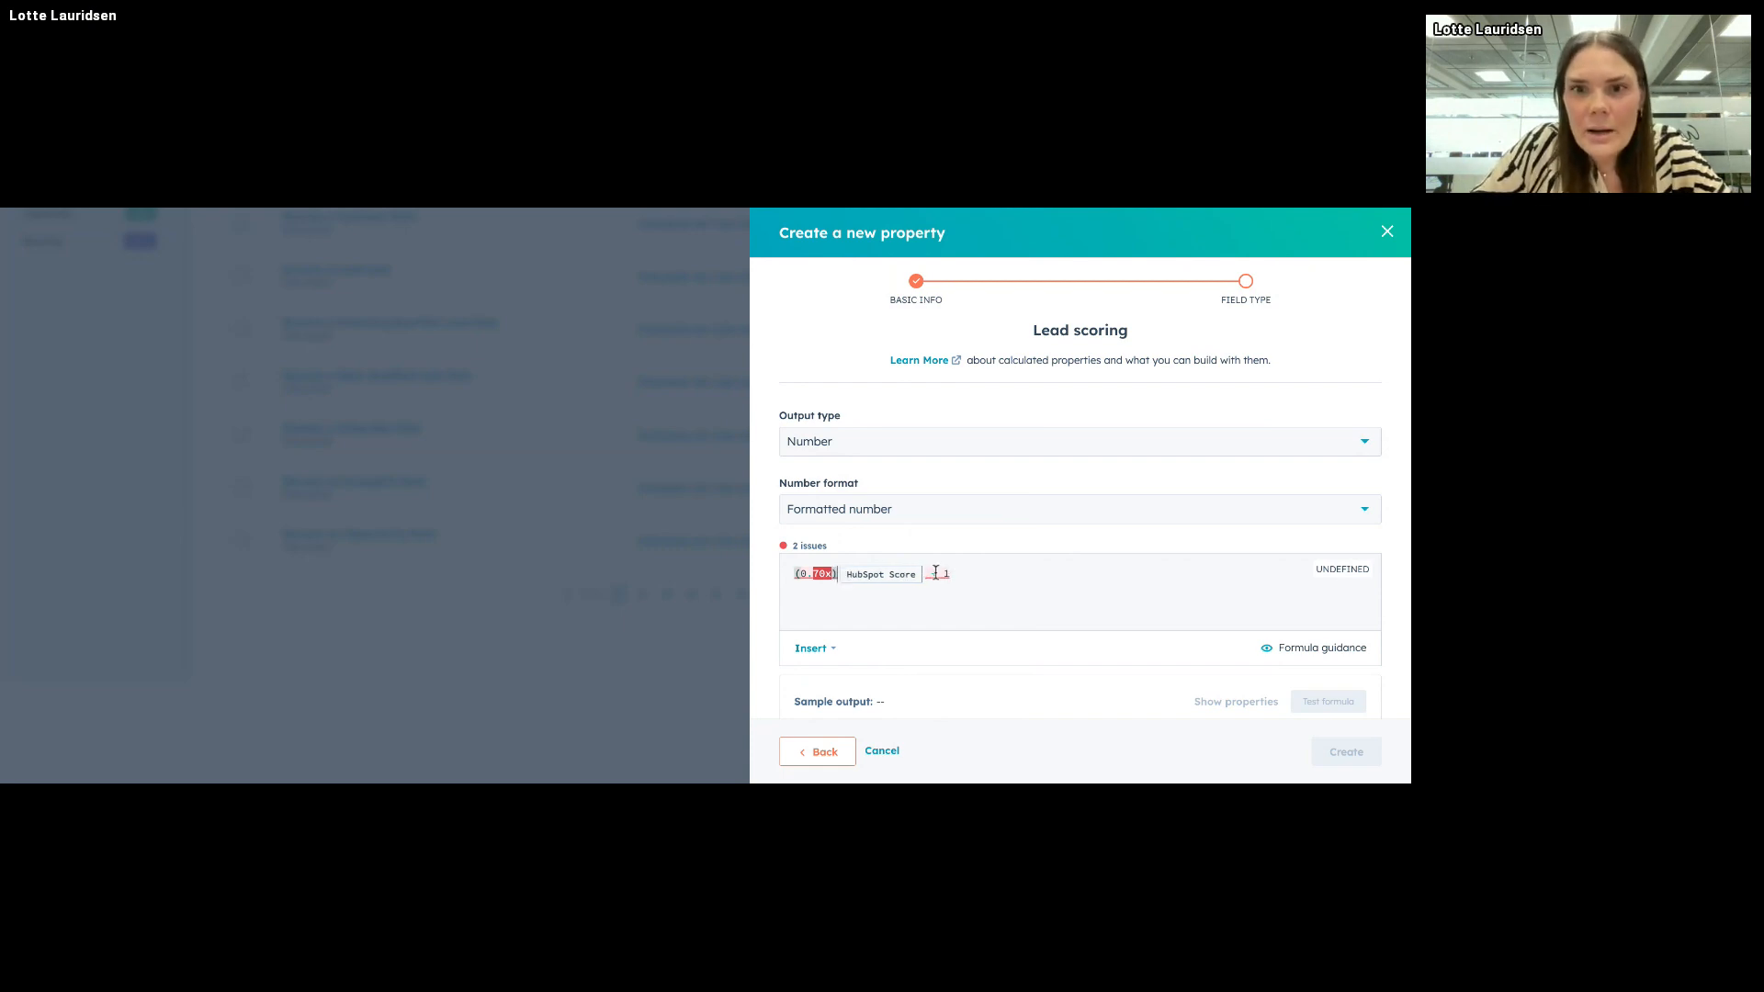
{"action": "key", "text": "BackSpace"}
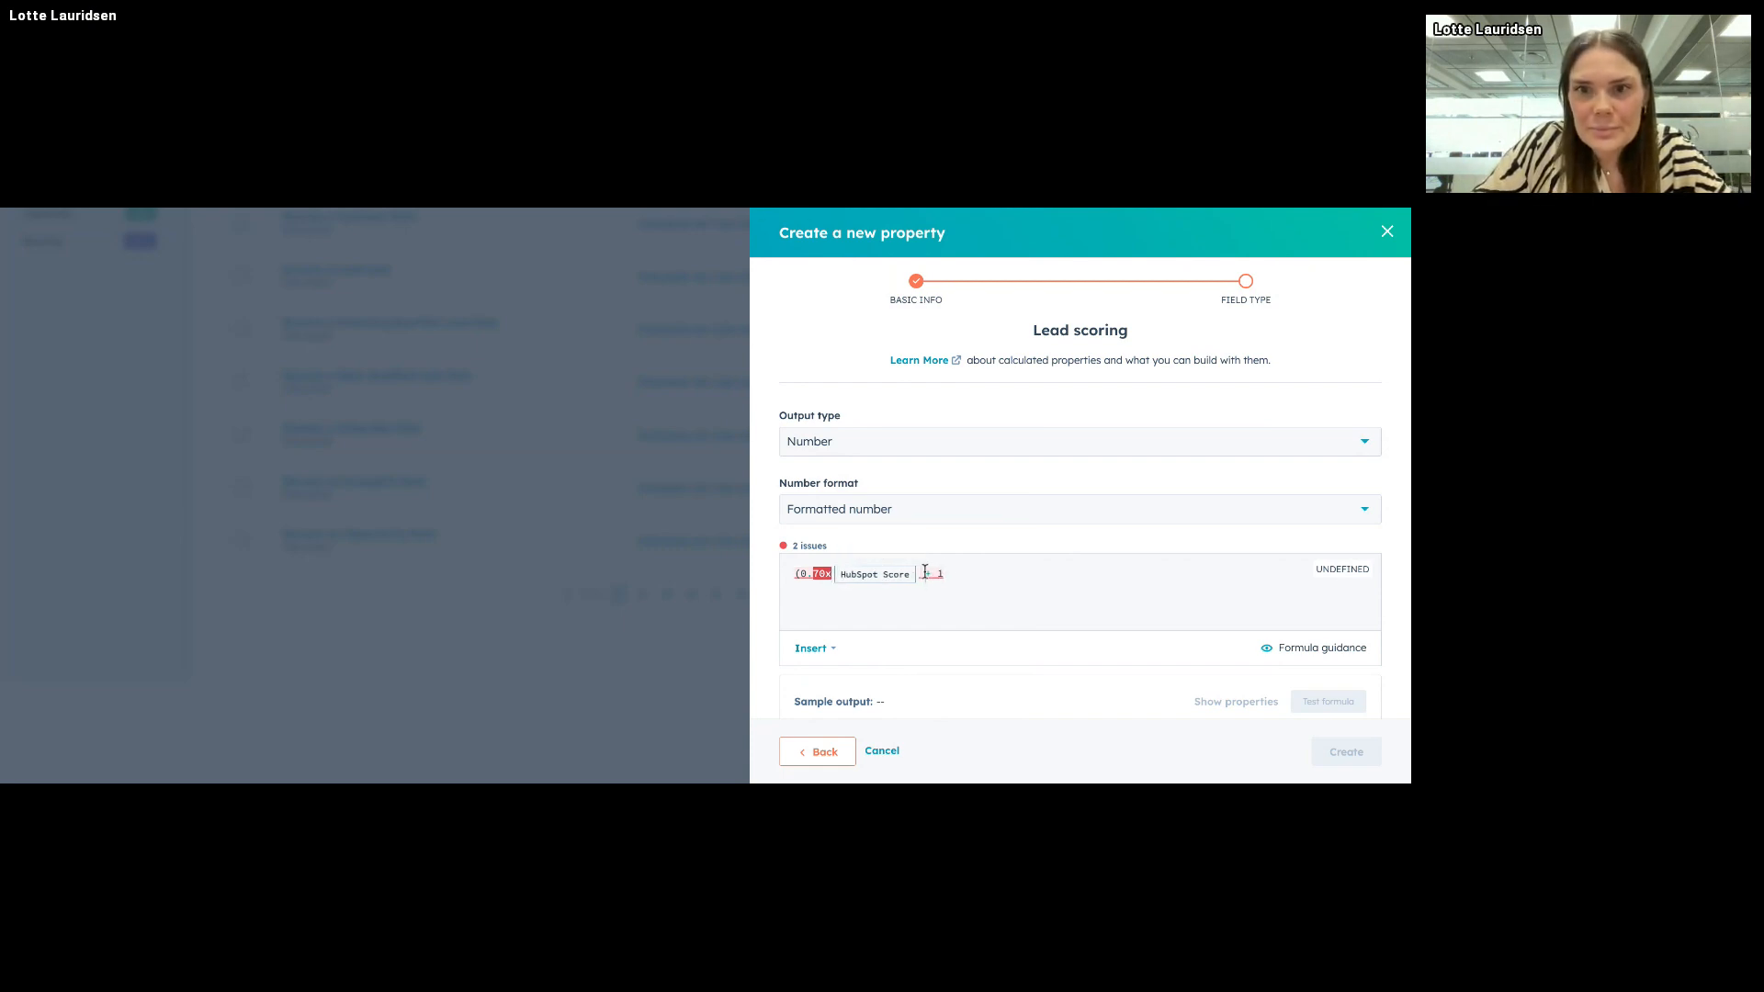
{"action": "type", "text": ")"}
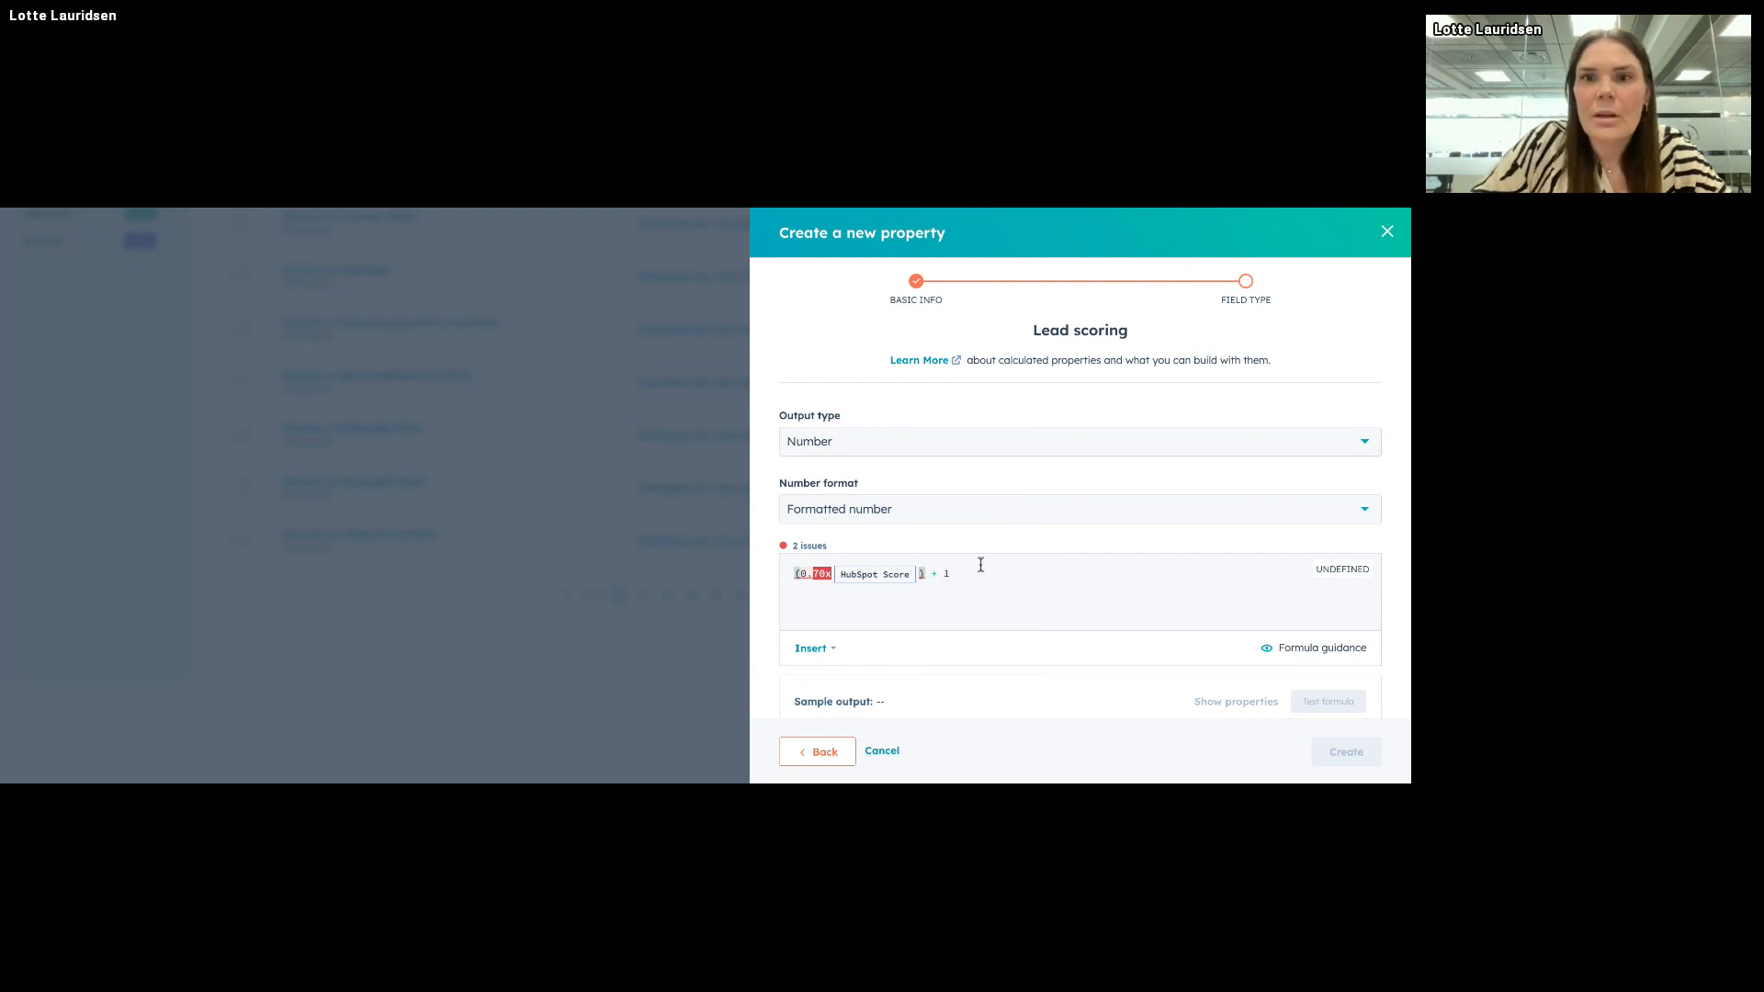
Step: Replace the 1 after the plus sign with 0.30 followed by an empty pair of parentheses
{"action": "key", "text": "BackSpace"}
{"action": "type", "text": "0.30"}
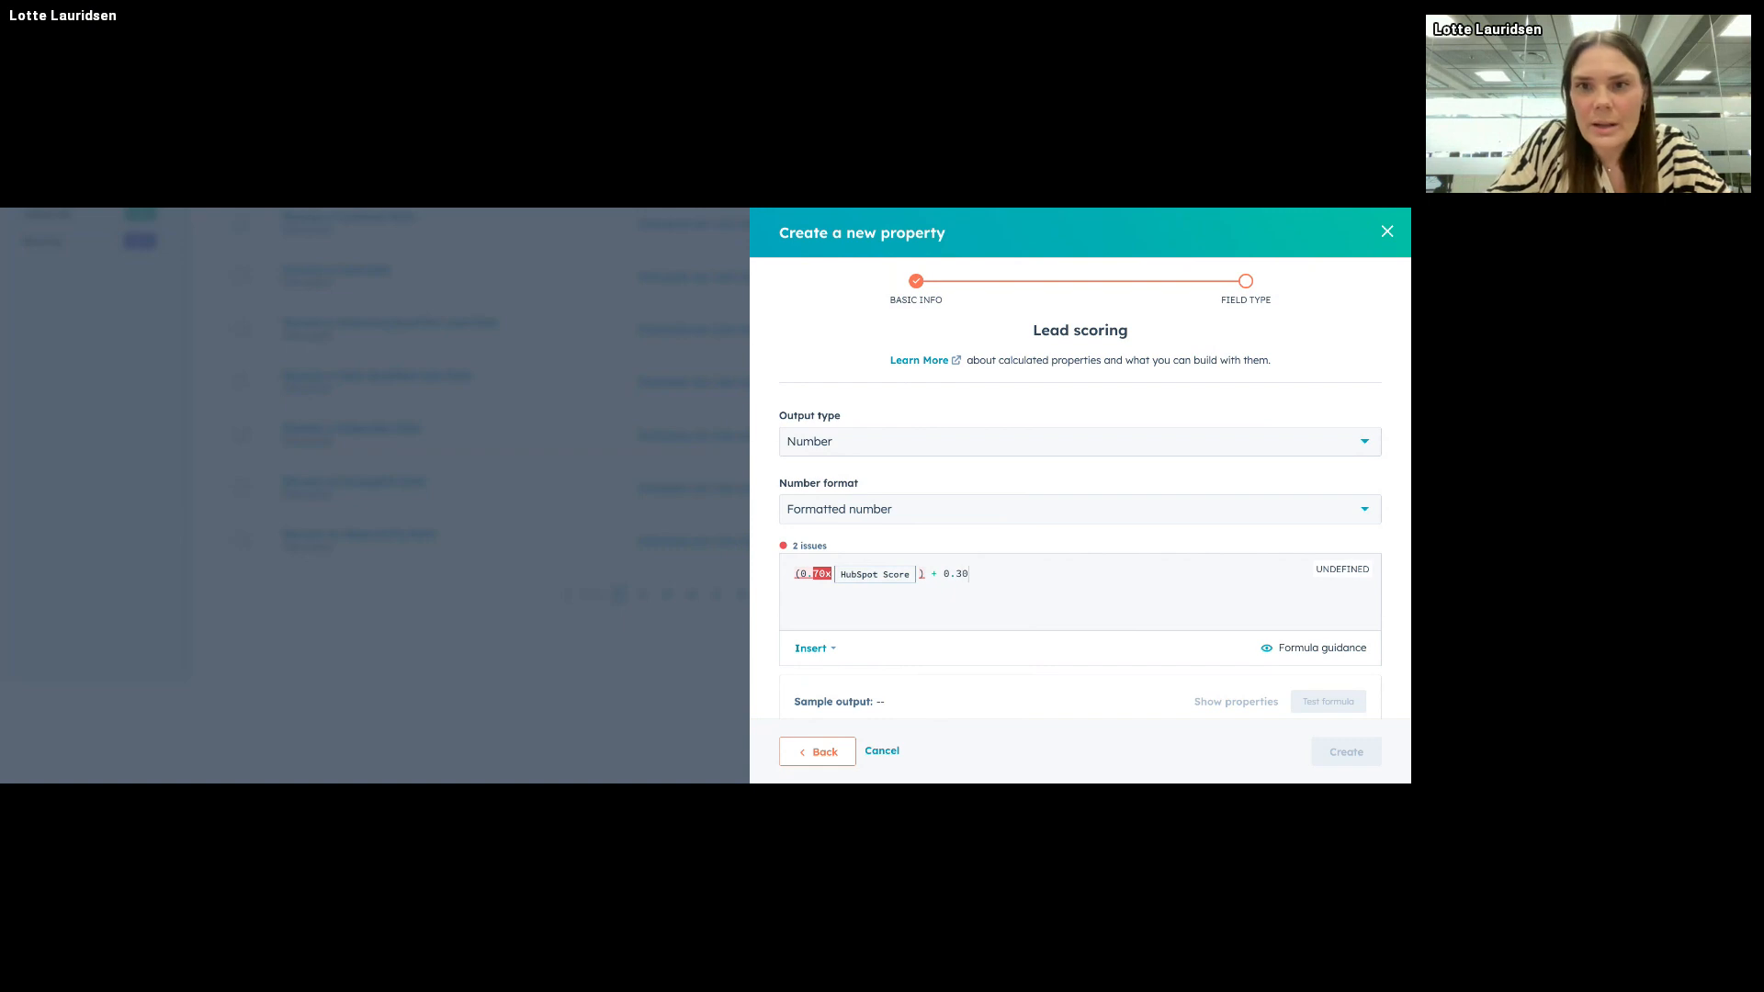
{"action": "type", "text": "()"}
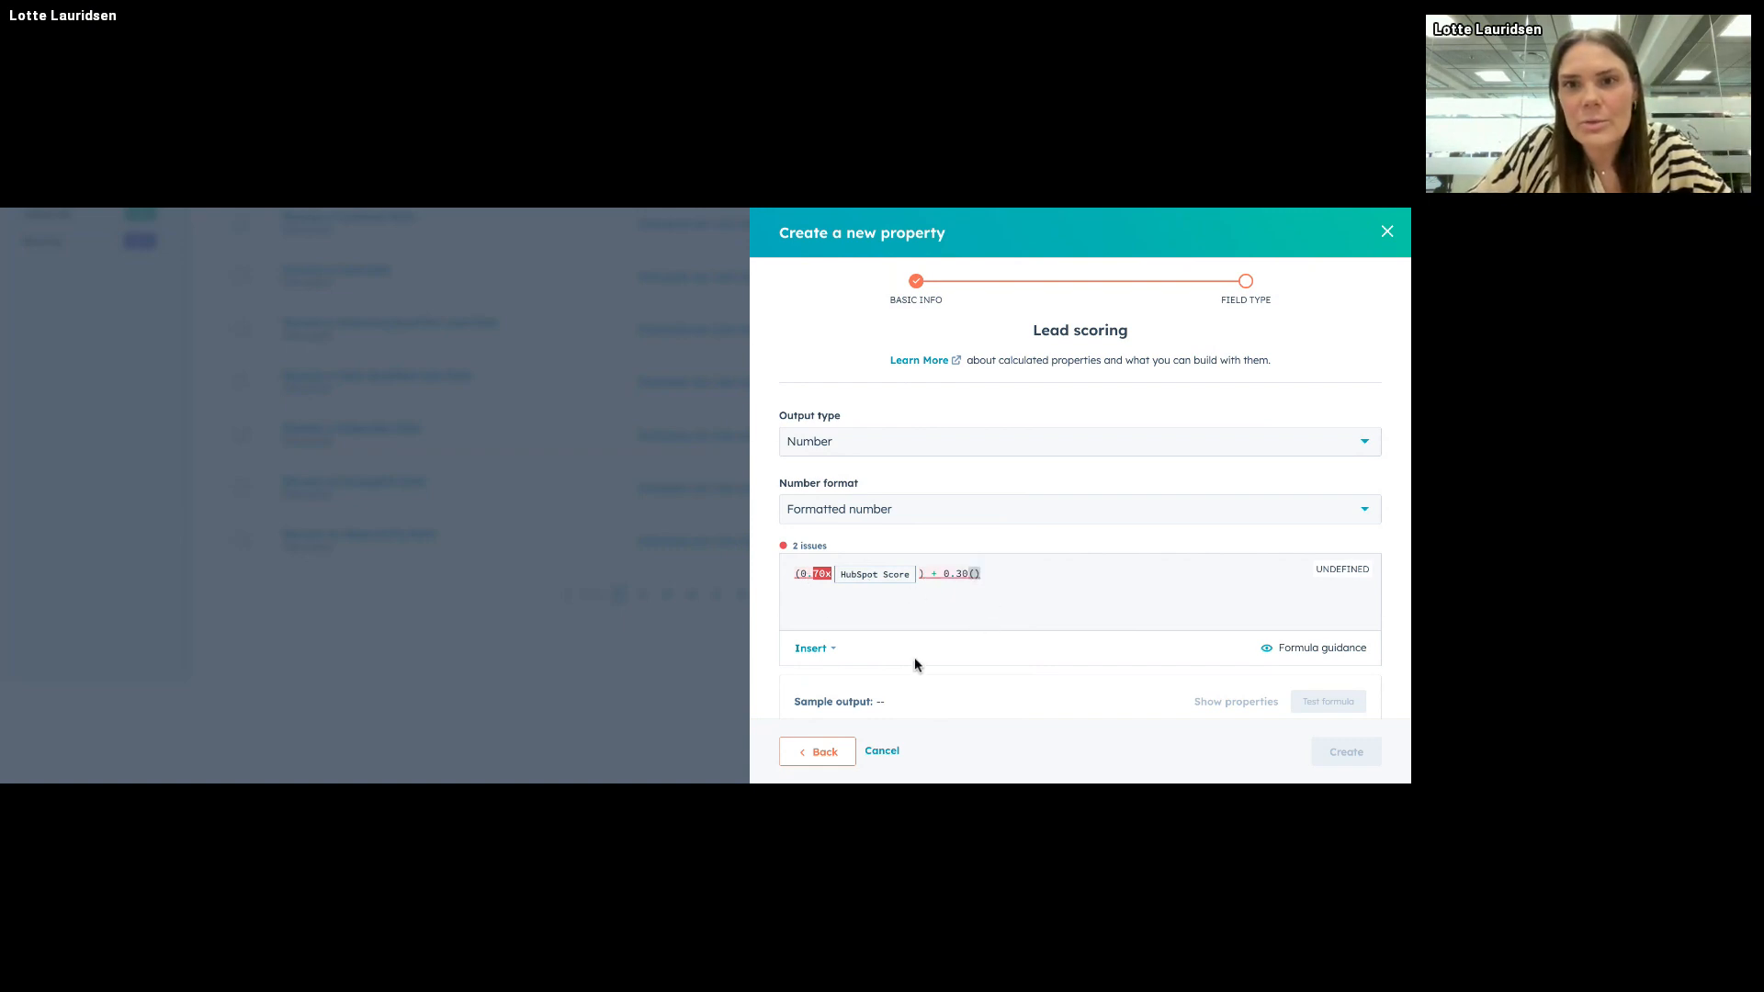
Step: Search the properties for icp and insert ICP Value Score in the formula directly after 0.30, in place of the empty parentheses
{"action": "left_click", "coordinate": [817, 657]}
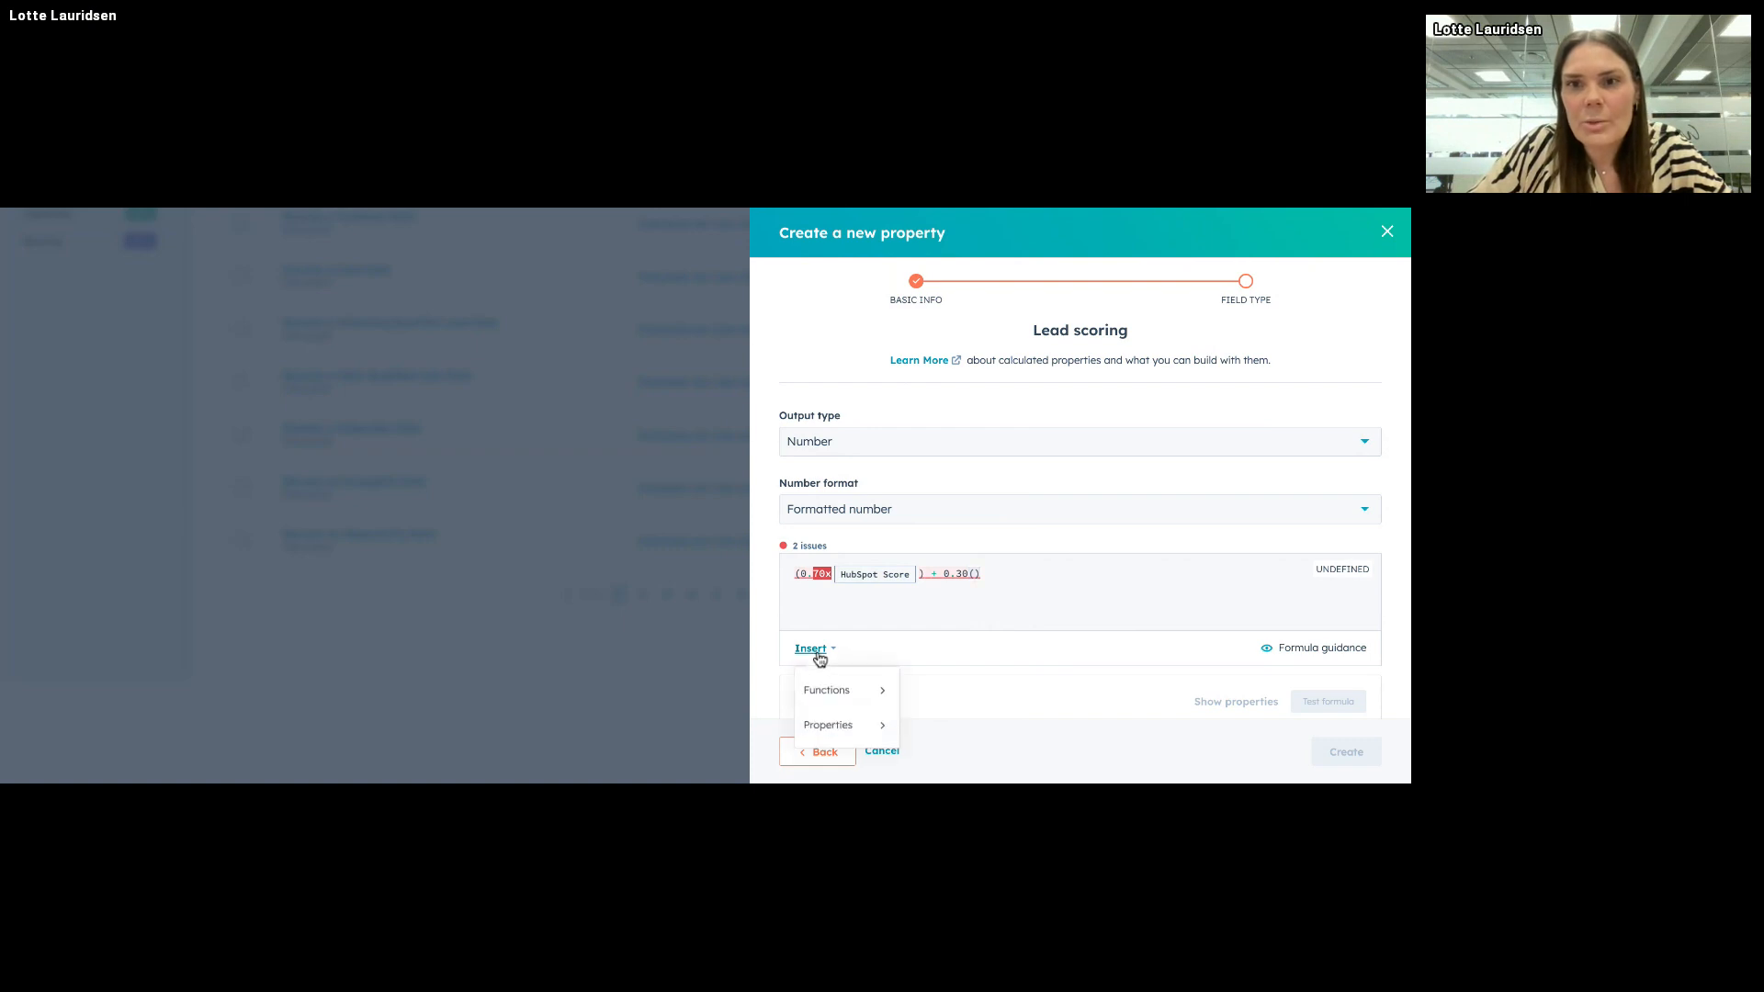
{"action": "left_click", "coordinate": [831, 696]}
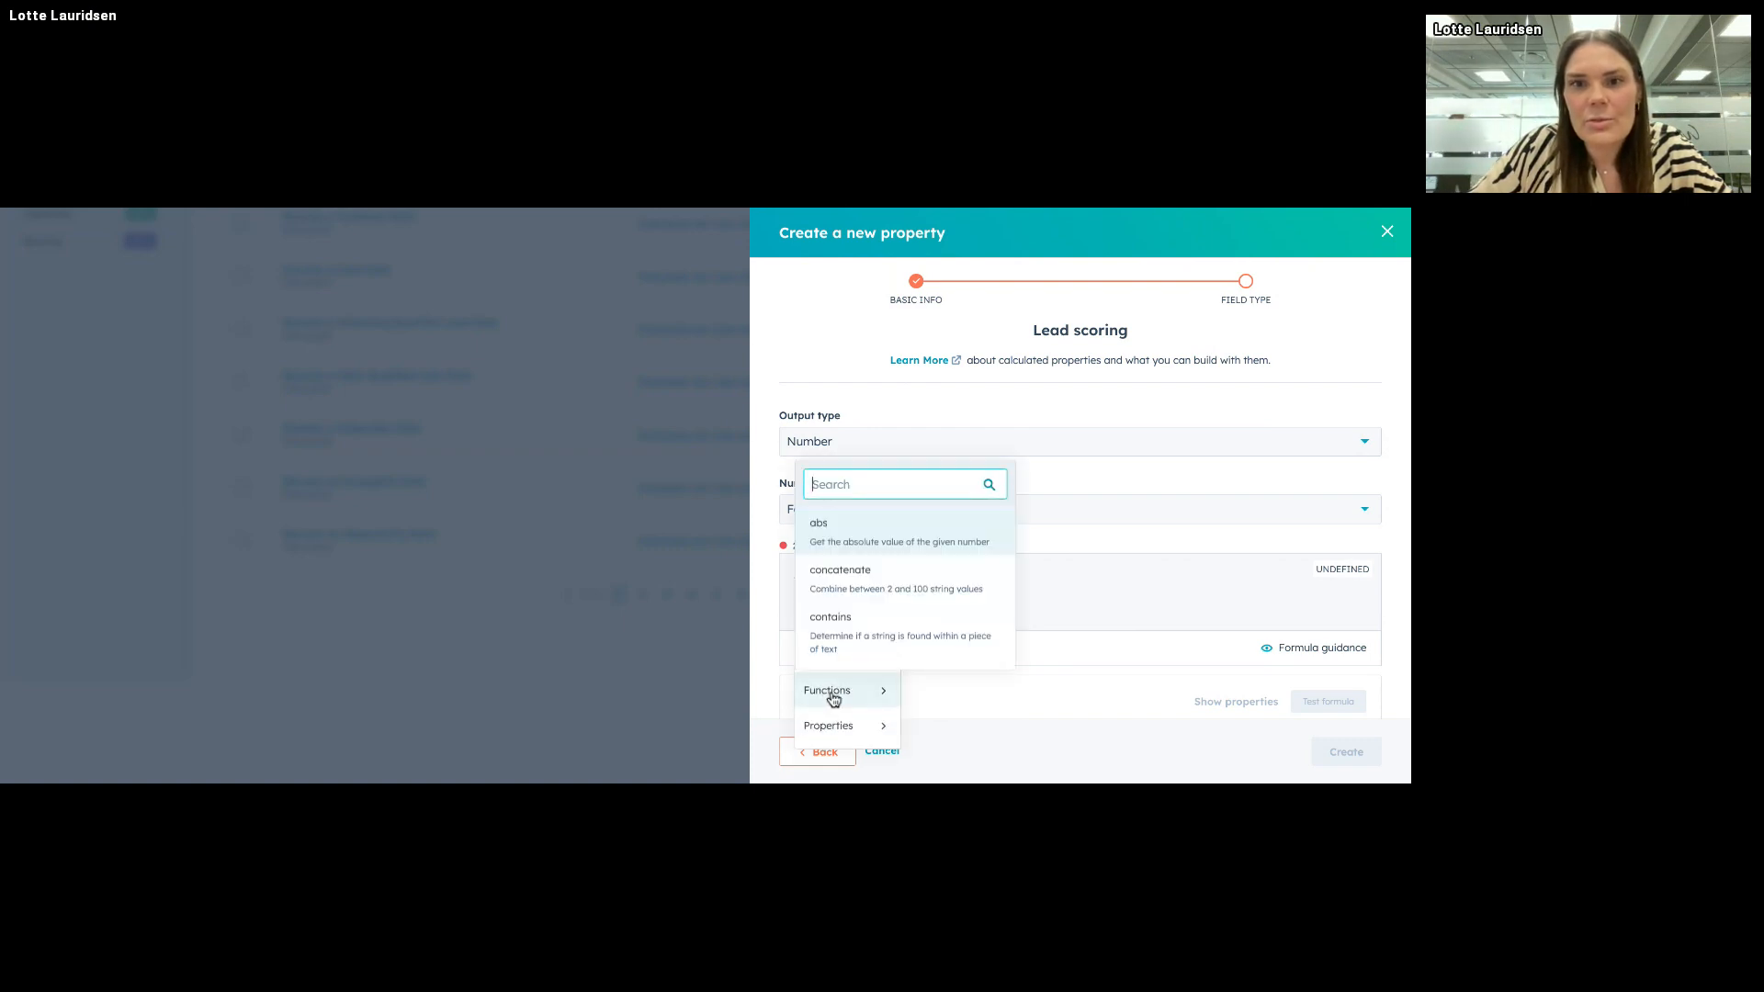
{"action": "left_click", "coordinate": [841, 726]}
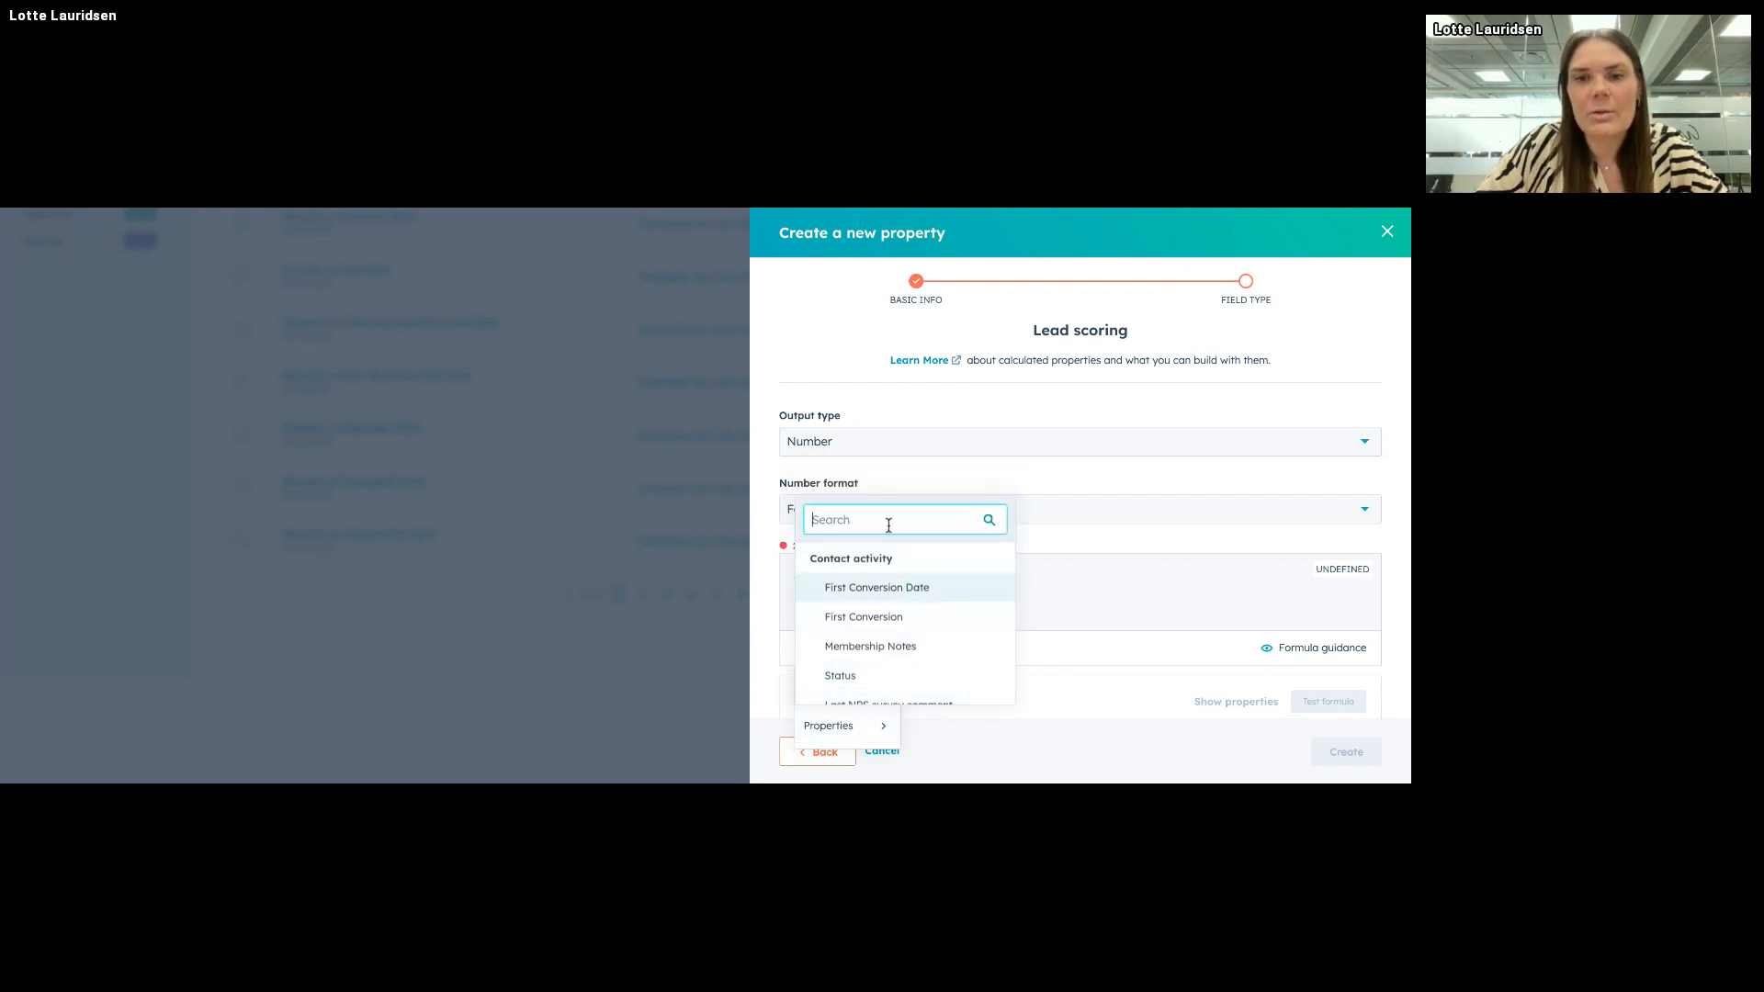
{"action": "type", "text": "lcp"}
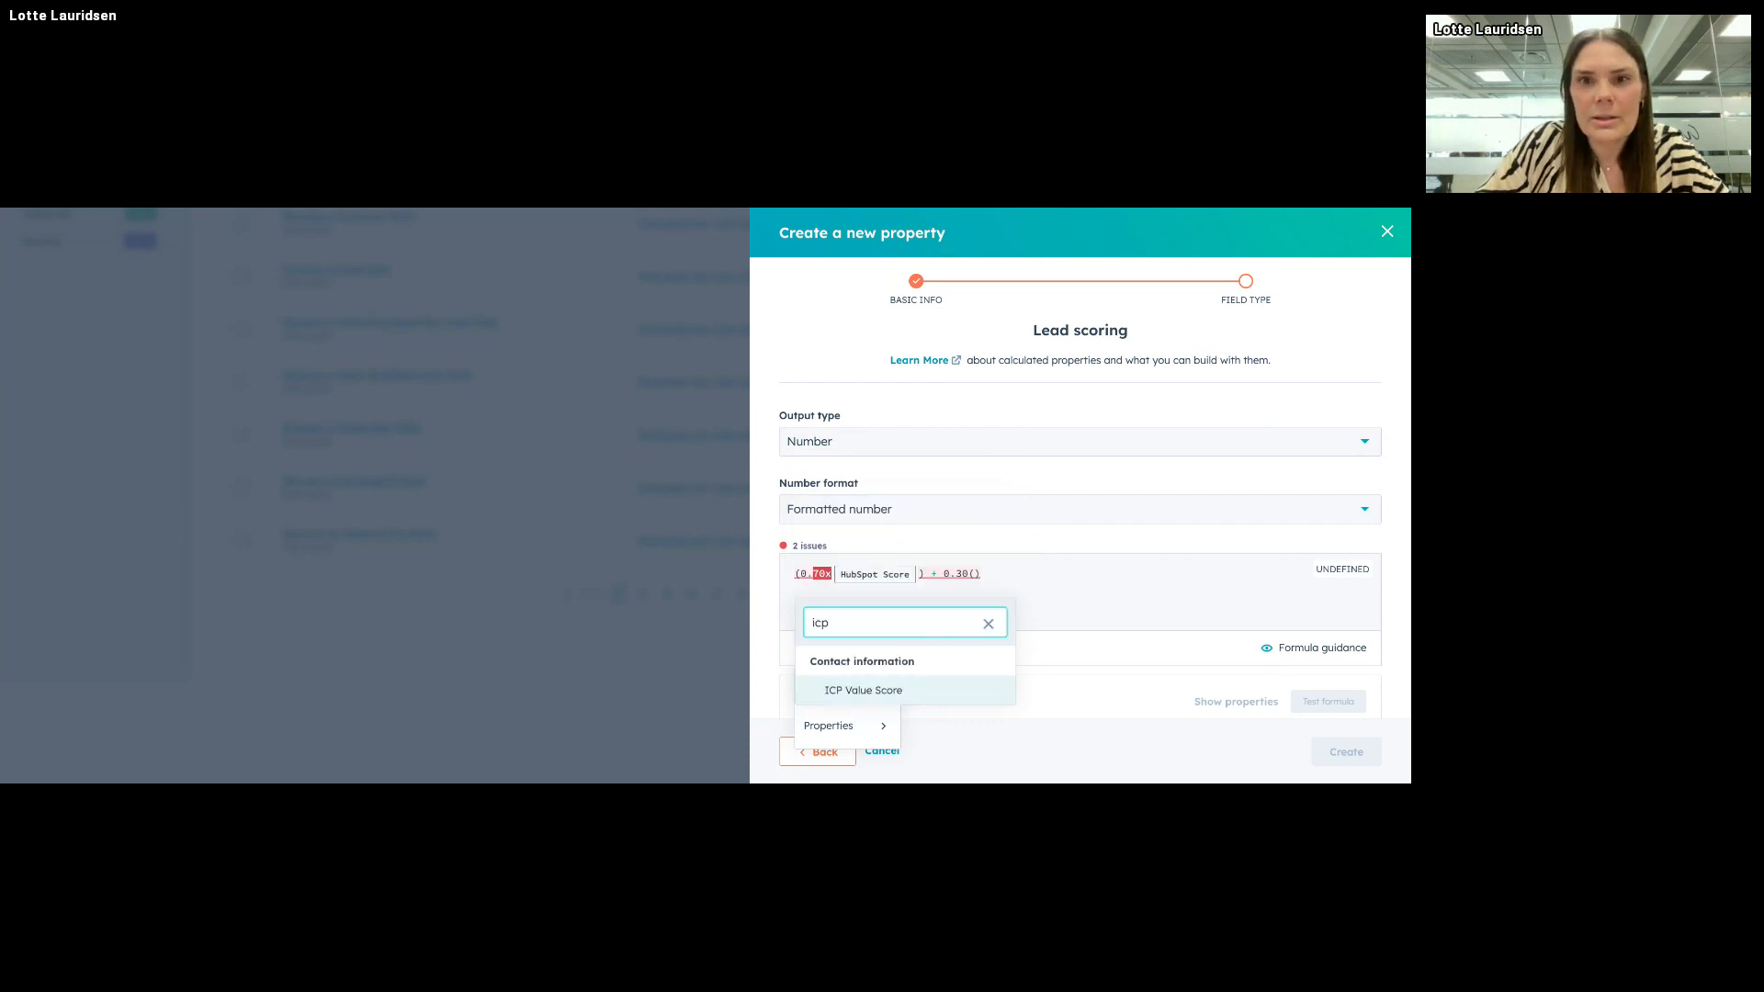
{"action": "left_click", "coordinate": [885, 689]}
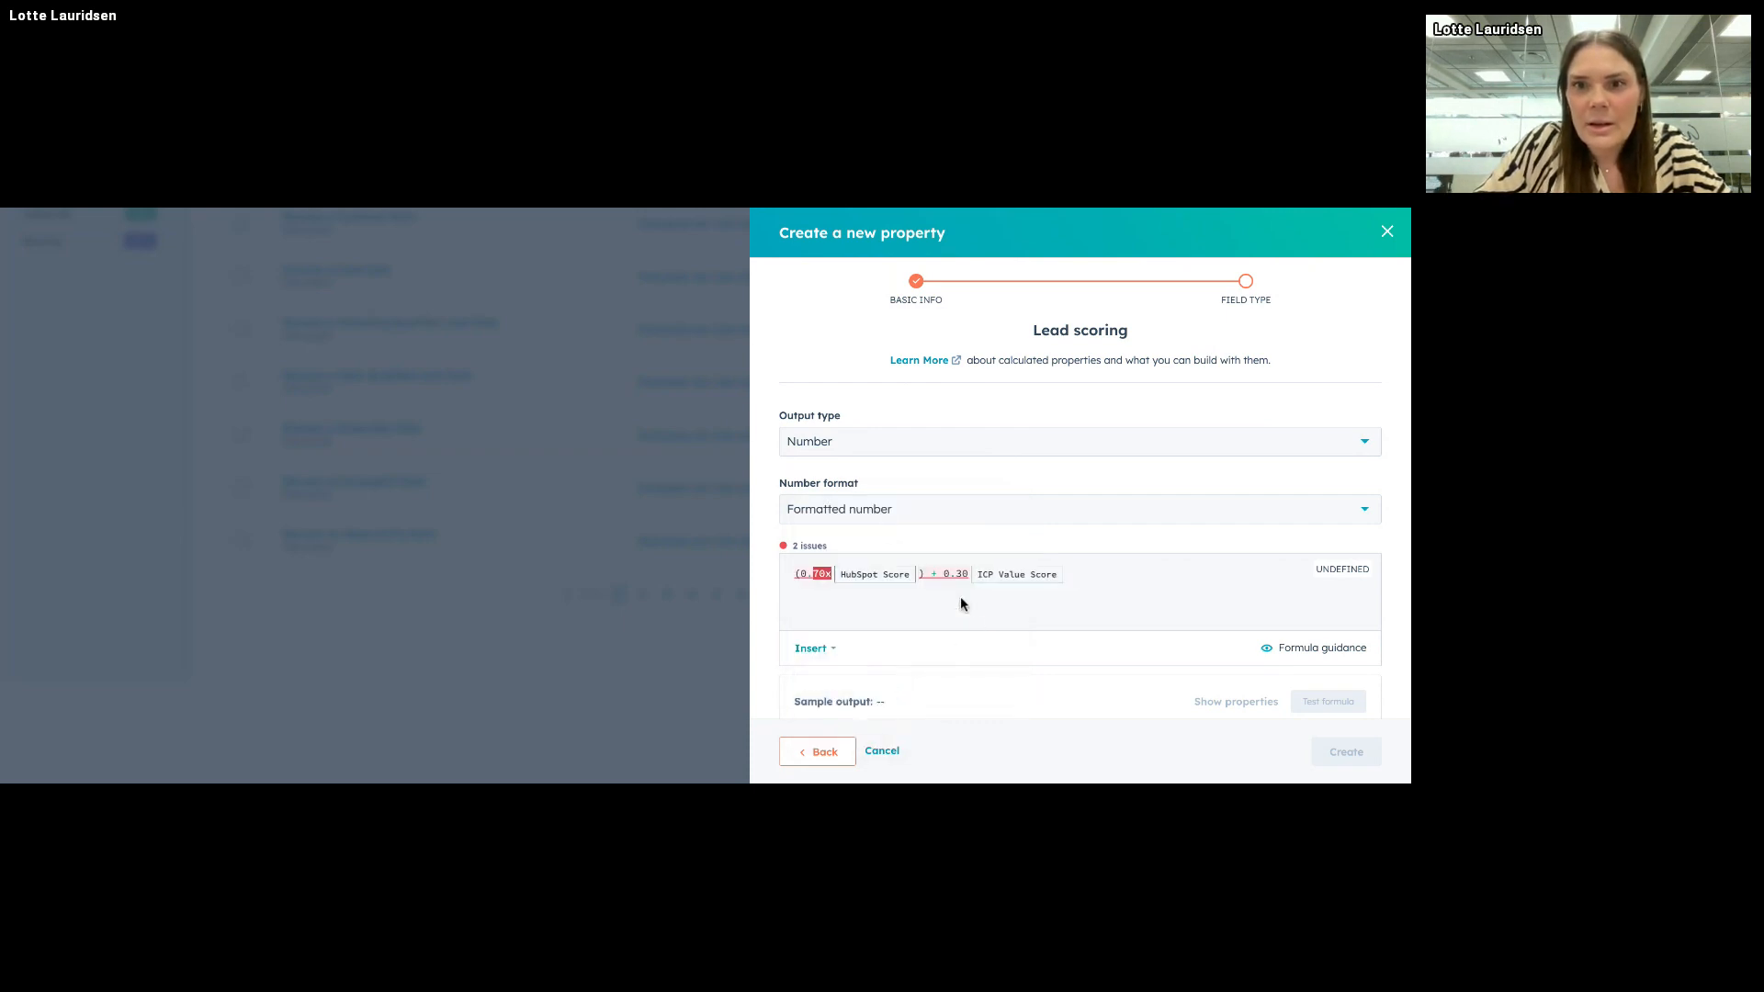
Step: Enclose 0.30 and the ICP Value Score property in parentheses
{"action": "left_click", "coordinate": [945, 574]}
{"action": "type", "text": "("}
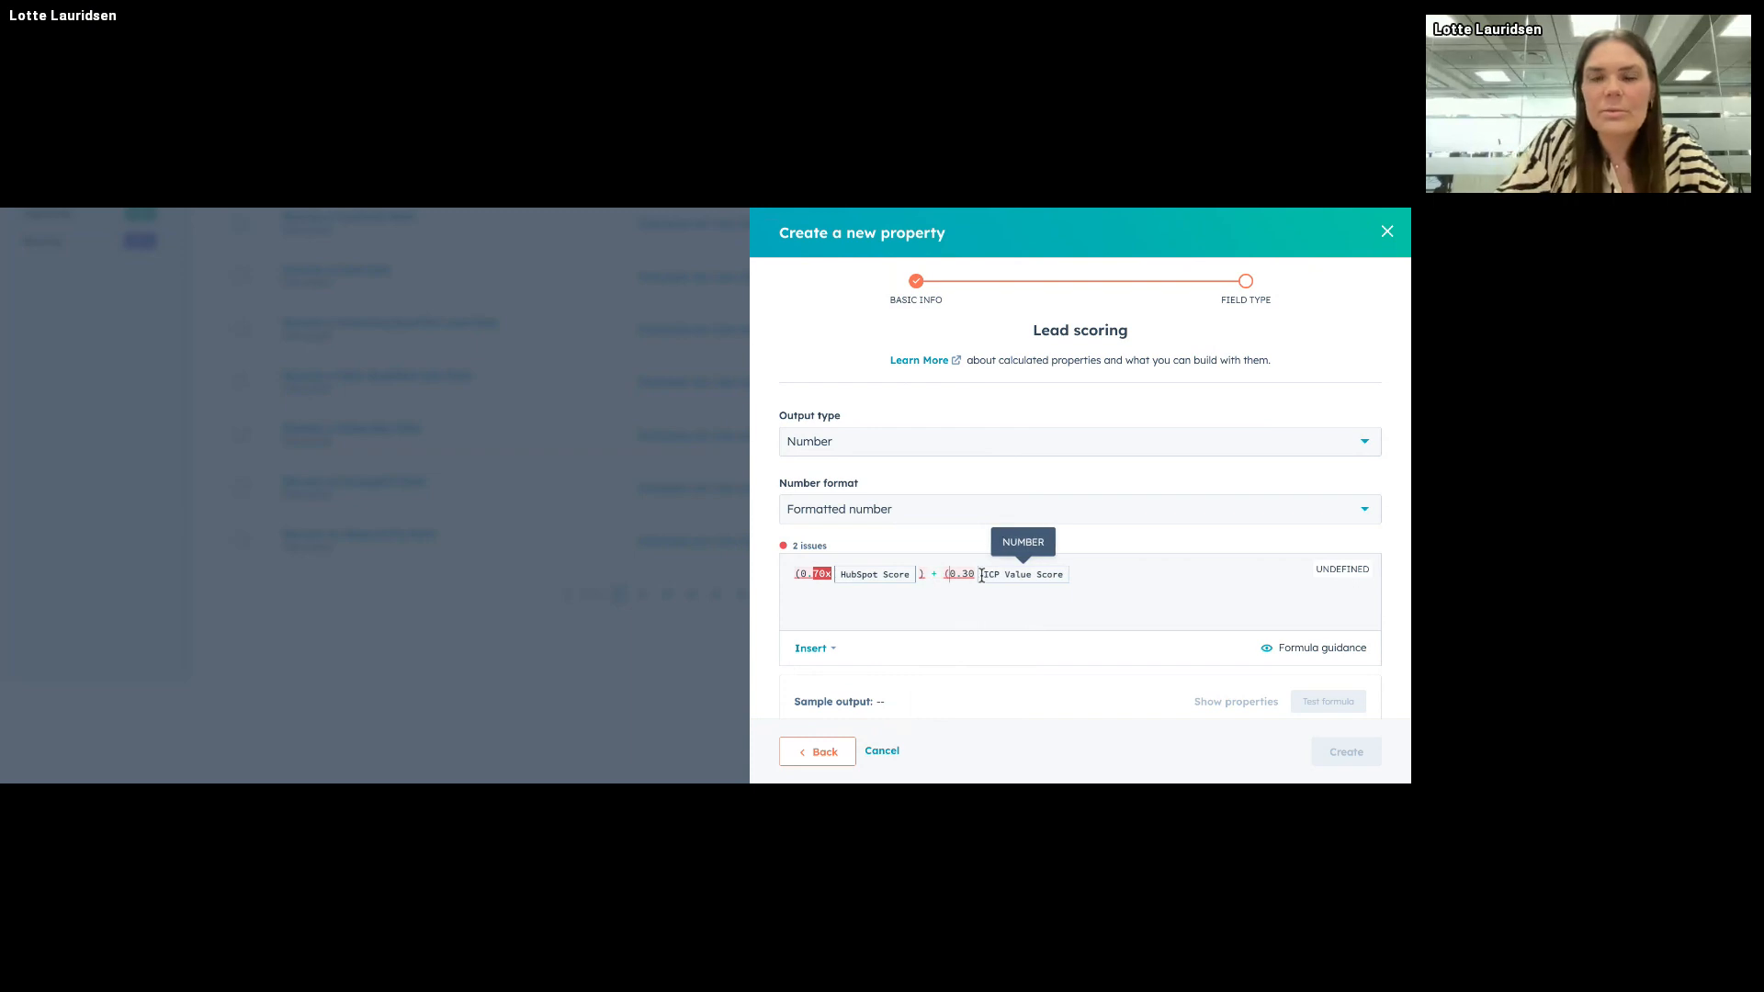
{"action": "left_click", "coordinate": [1074, 573]}
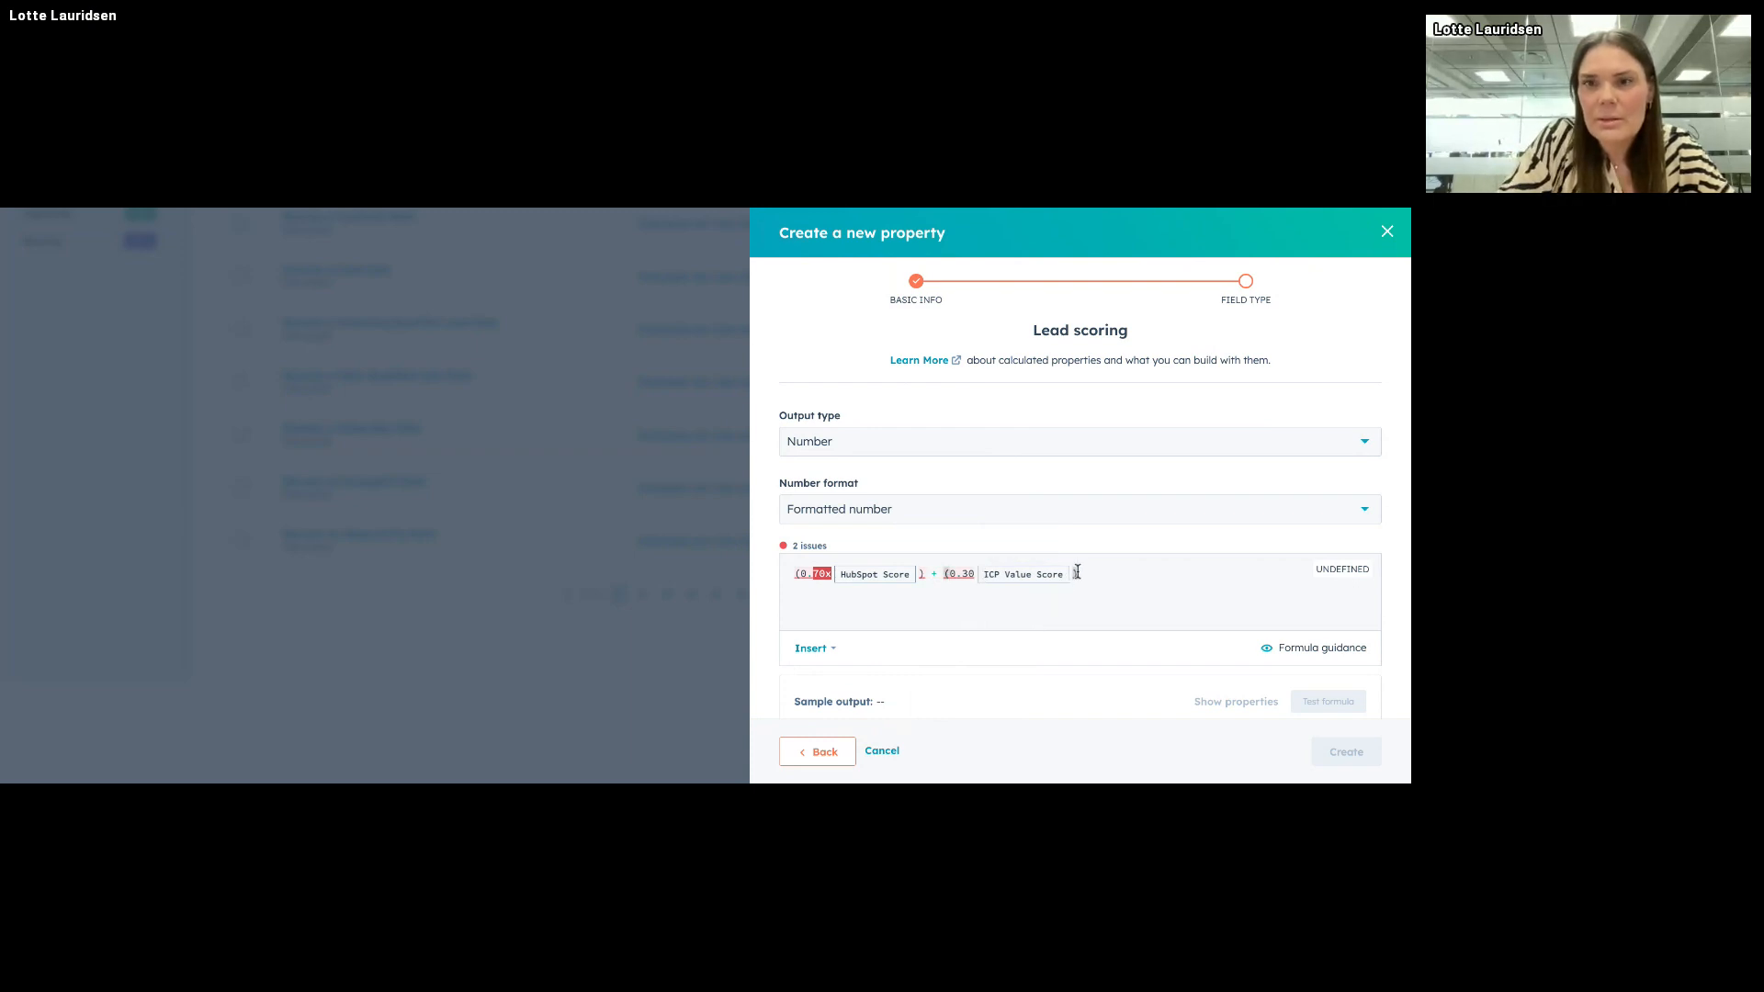
Step: Clear the entire formula from the custom equation editor
{"action": "scroll", "coordinate": [1141, 606], "scroll_direction": "down", "scroll_amount": 1}
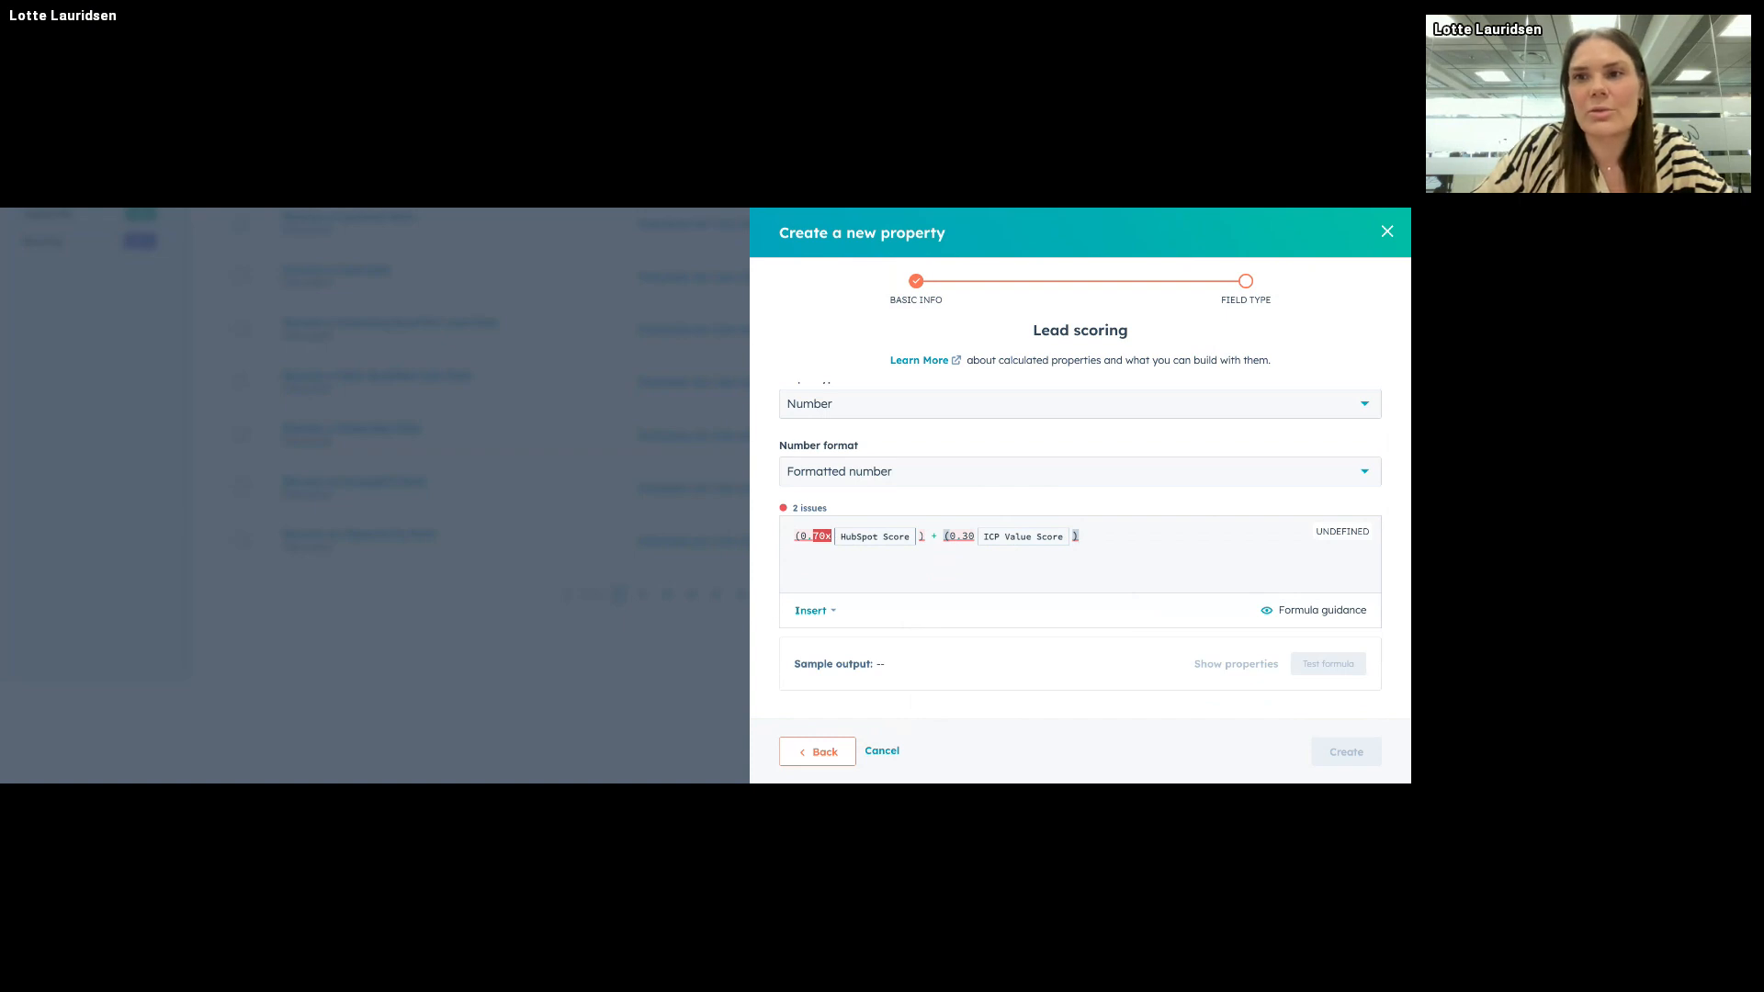
{"action": "scroll", "coordinate": [862, 666], "scroll_direction": "up", "scroll_amount": 1}
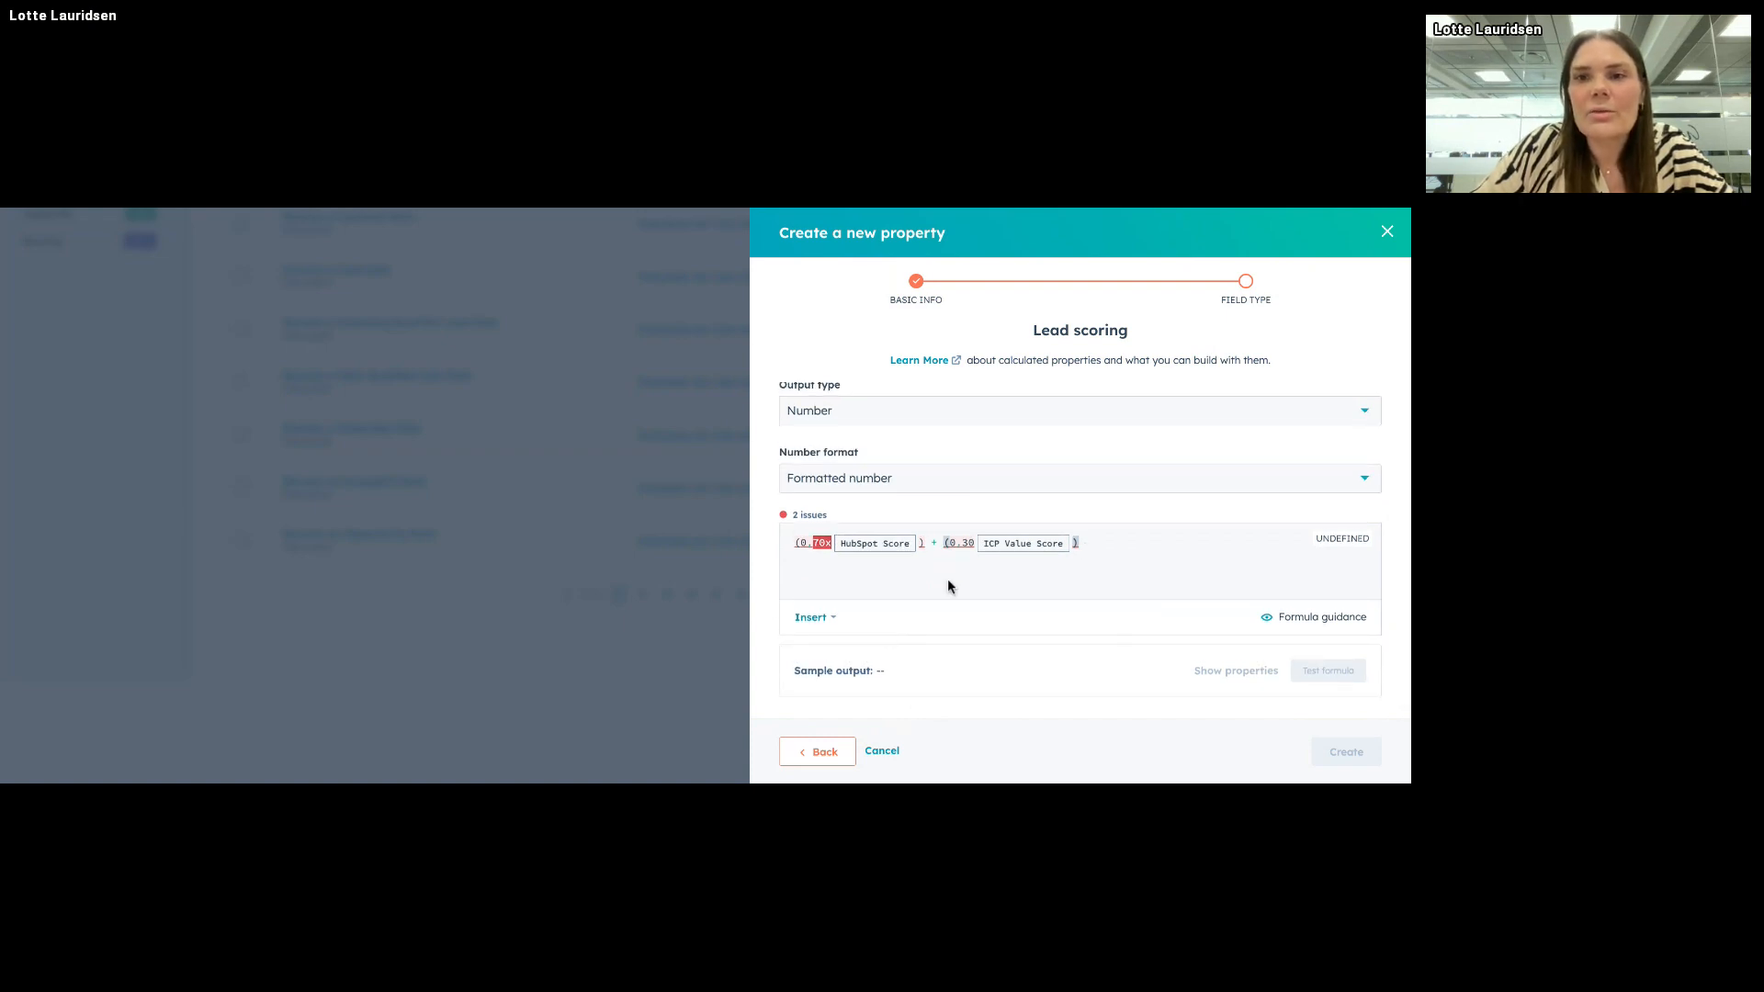
{"action": "left_click_drag", "start_coordinate": [1153, 548], "coordinate": [763, 547]}
{"action": "key", "text": "BackSpace"}
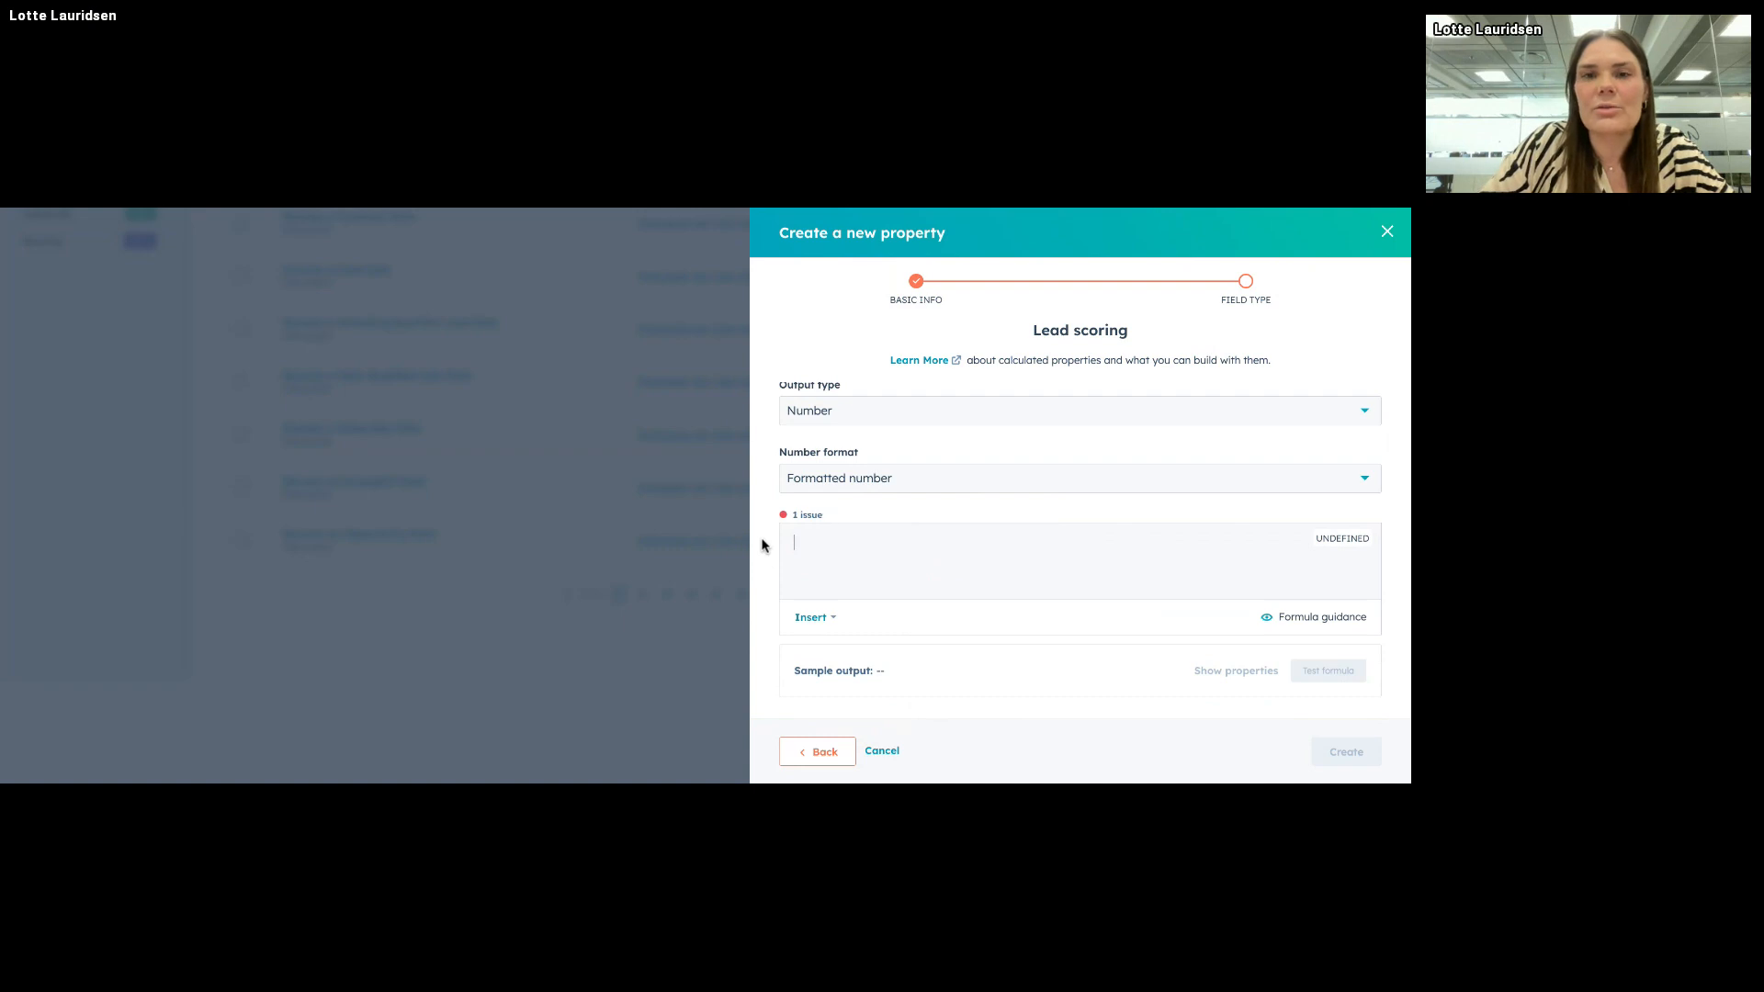
Step: Review the available calculated property types while keeping Custom equation selected
{"action": "scroll", "coordinate": [976, 516], "scroll_direction": "up", "scroll_amount": 1}
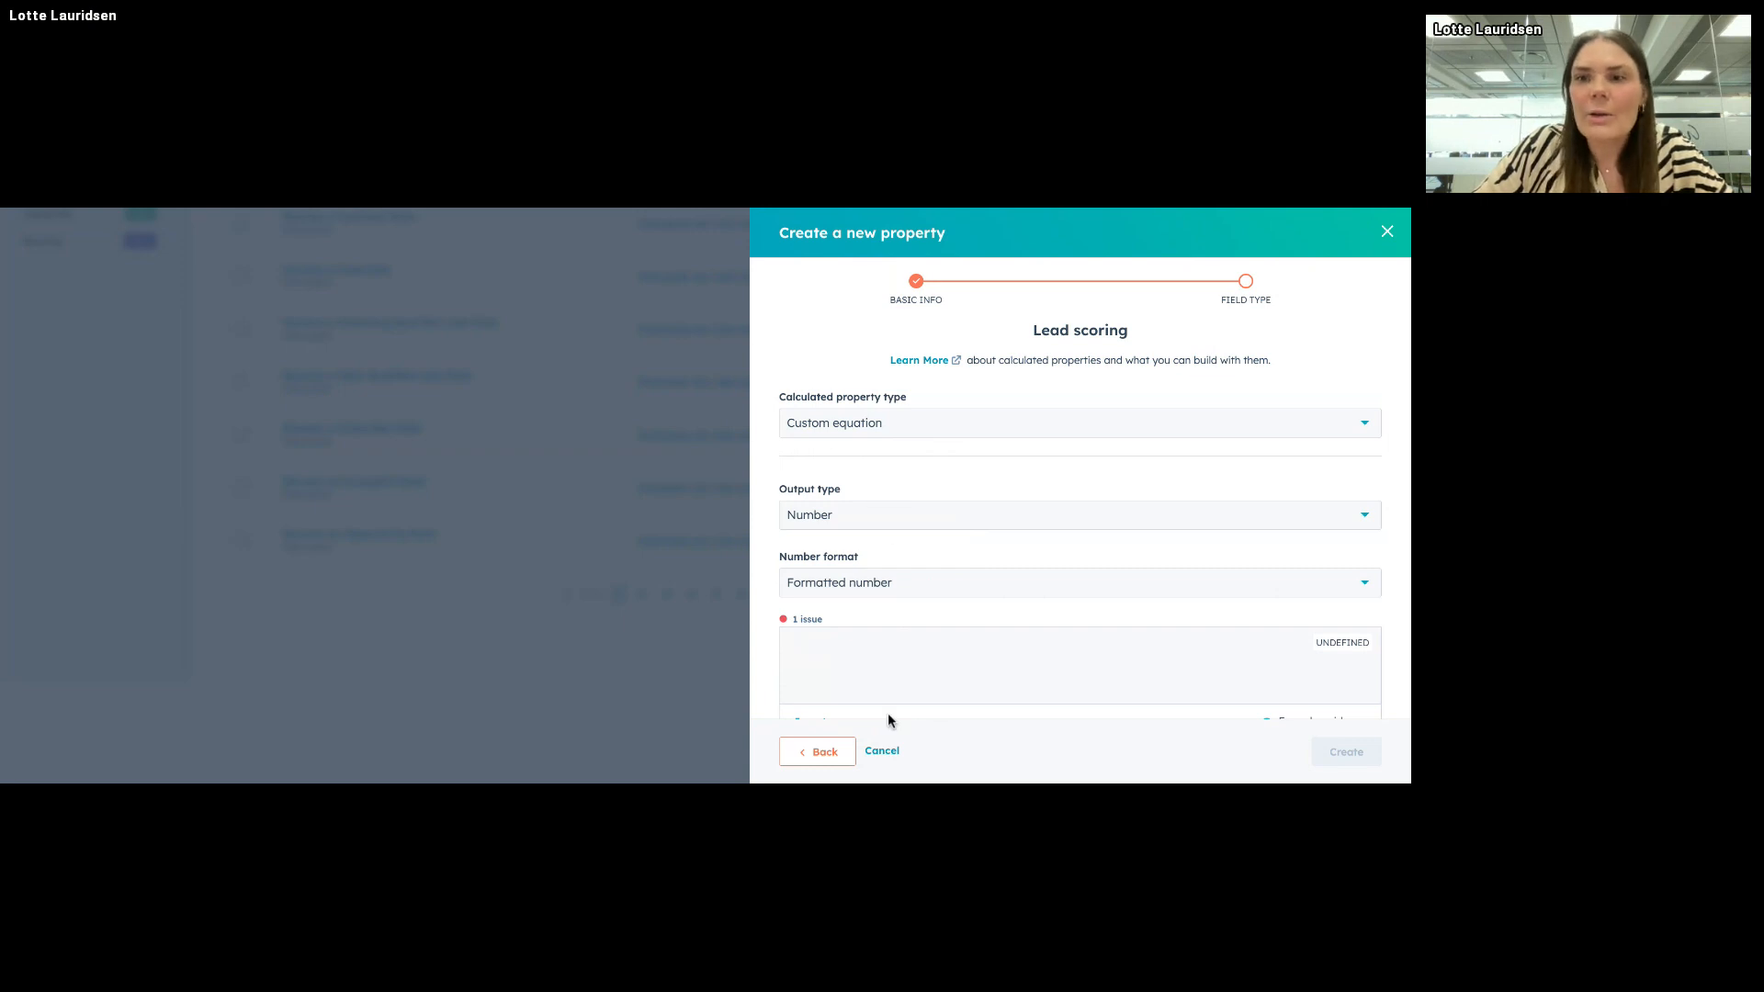
{"action": "scroll", "coordinate": [888, 716], "scroll_direction": "down", "scroll_amount": 1}
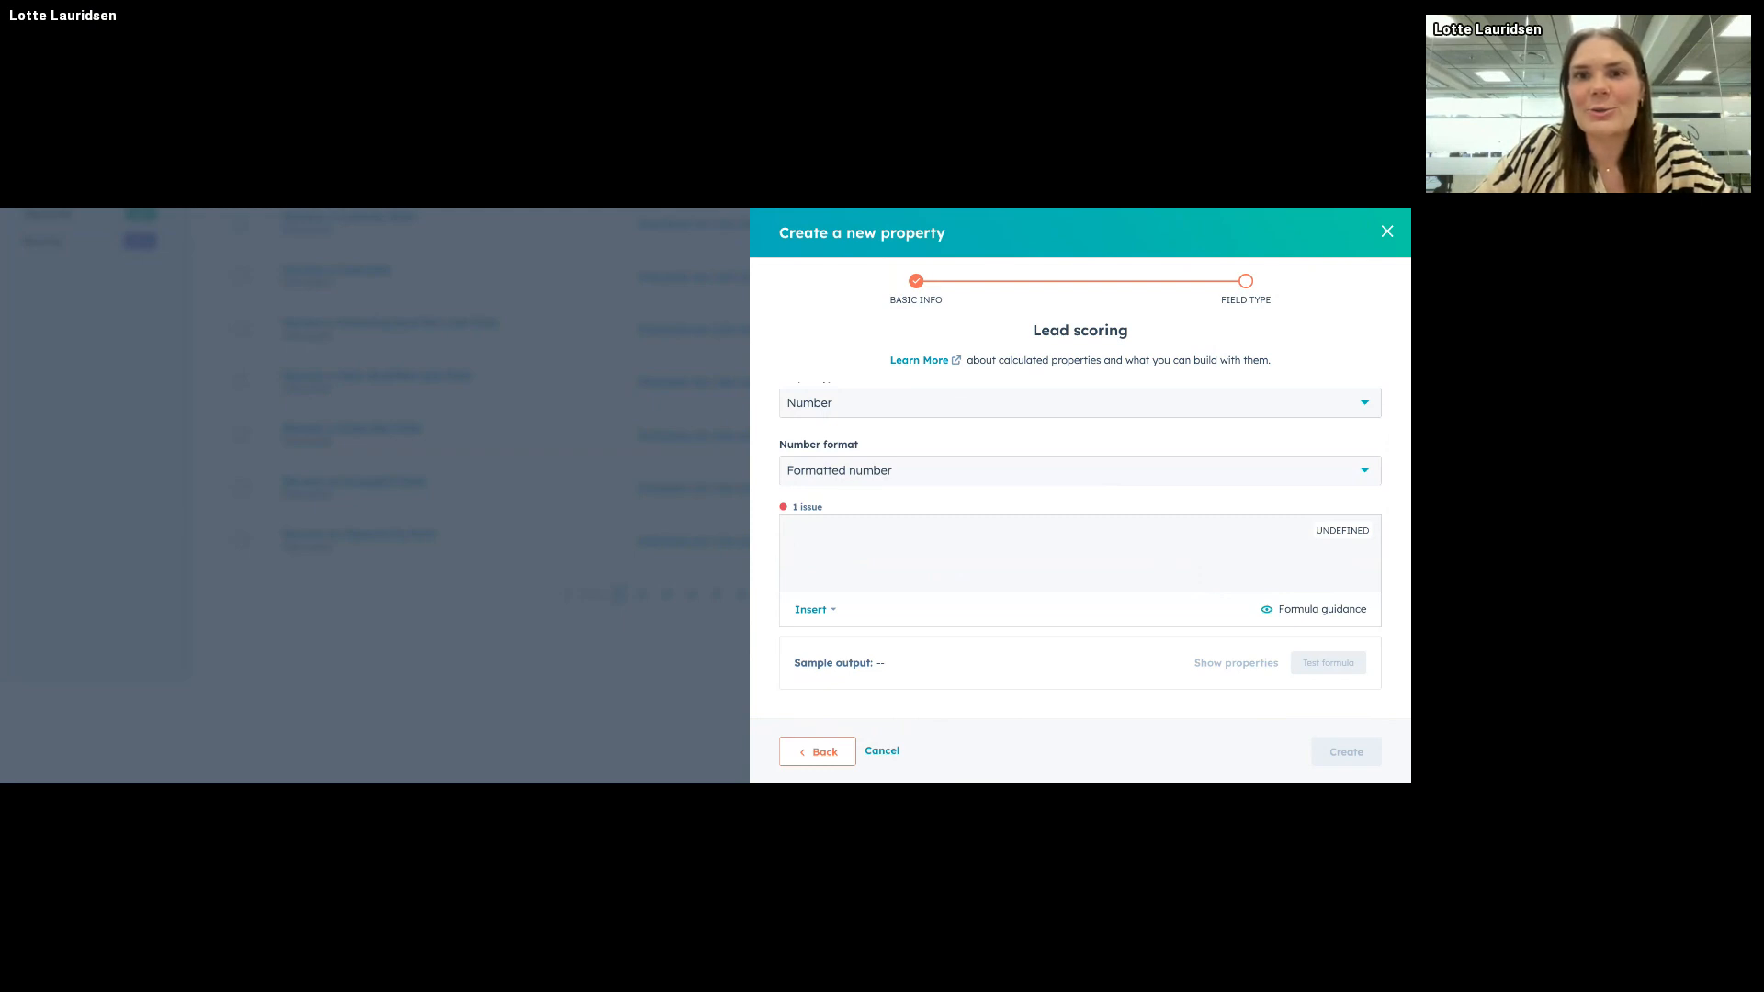
{"action": "left_click", "coordinate": [961, 416]}
{"action": "scroll", "coordinate": [962, 418], "scroll_direction": "up", "scroll_amount": 1}
{"action": "left_click", "coordinate": [913, 430]}
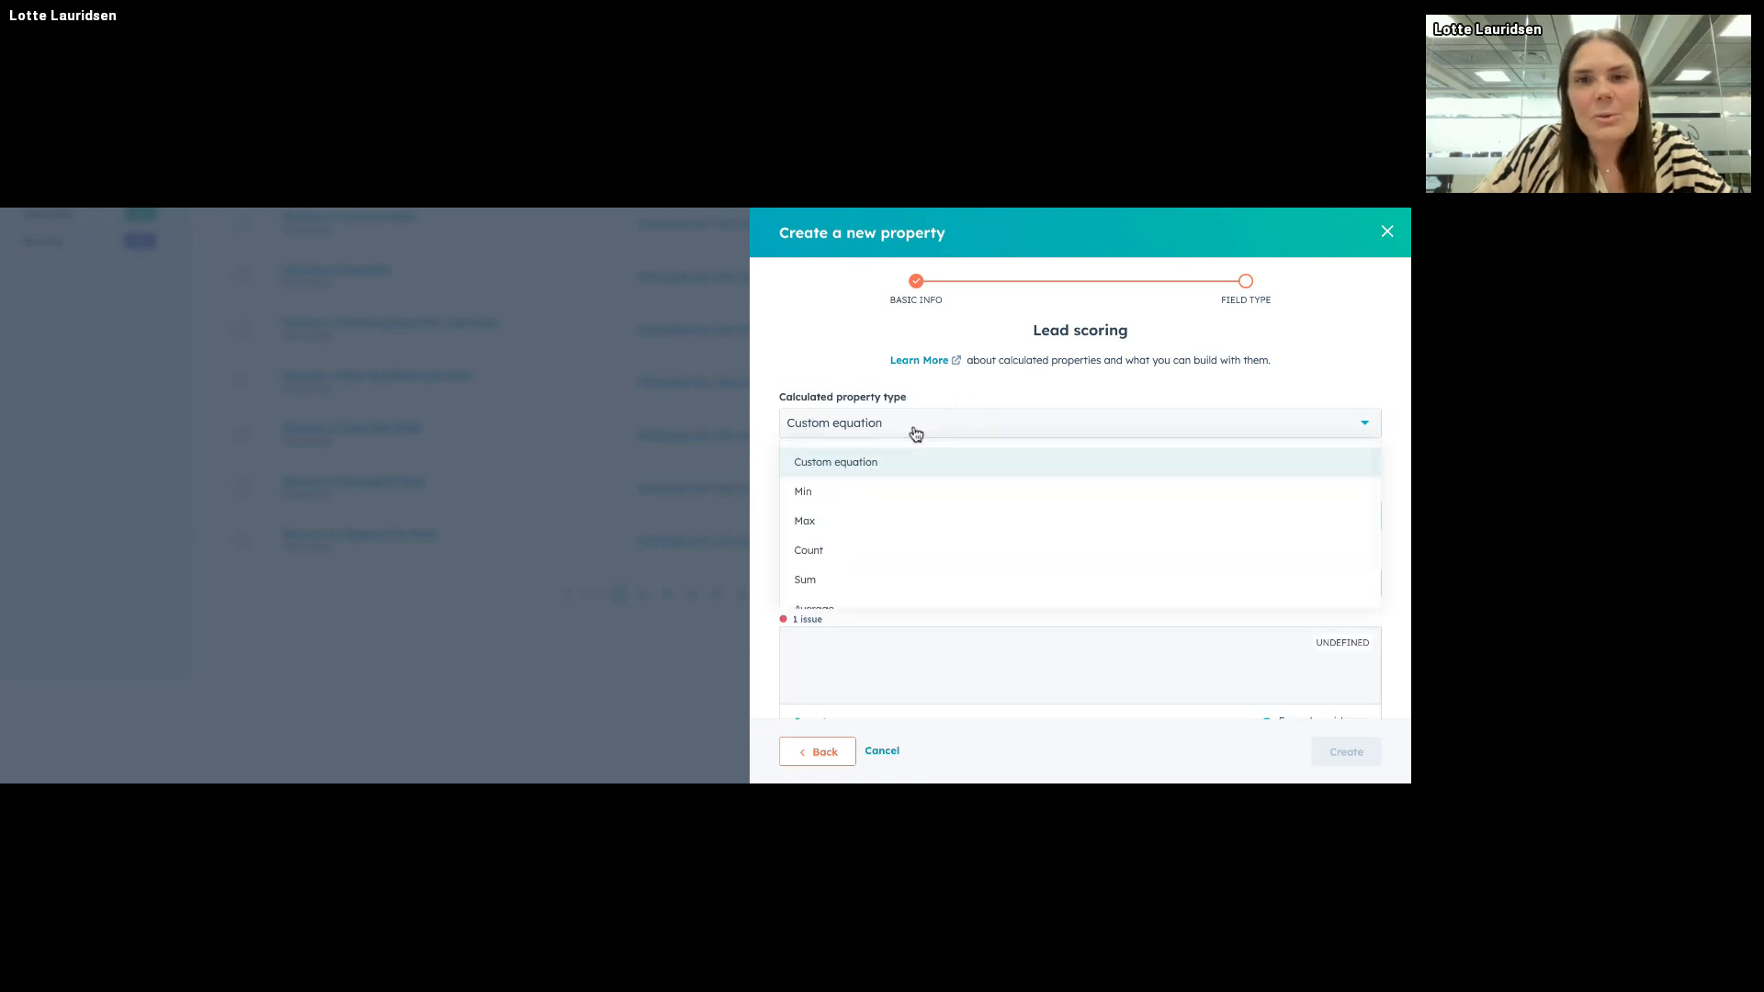
{"action": "left_click", "coordinate": [915, 431]}
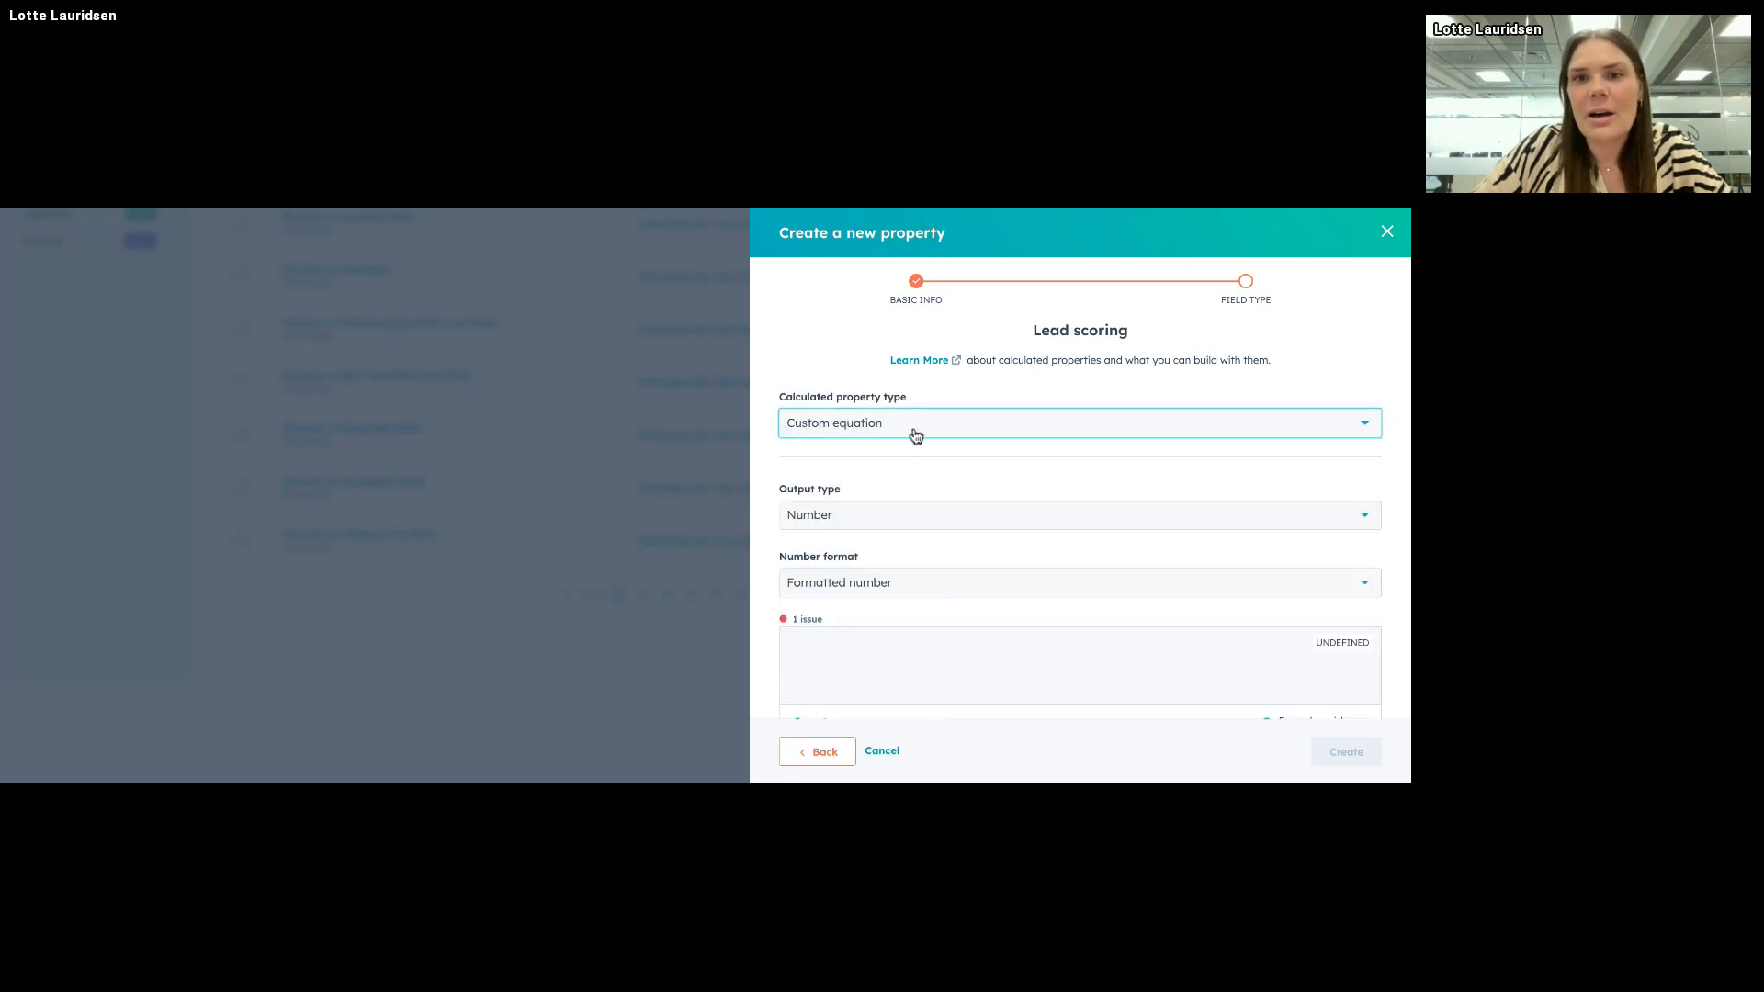
Step: Look over the properties that can be inserted in the formula, and cancel creating the Lead scoring property
{"action": "scroll", "coordinate": [914, 505], "scroll_direction": "down", "scroll_amount": 1}
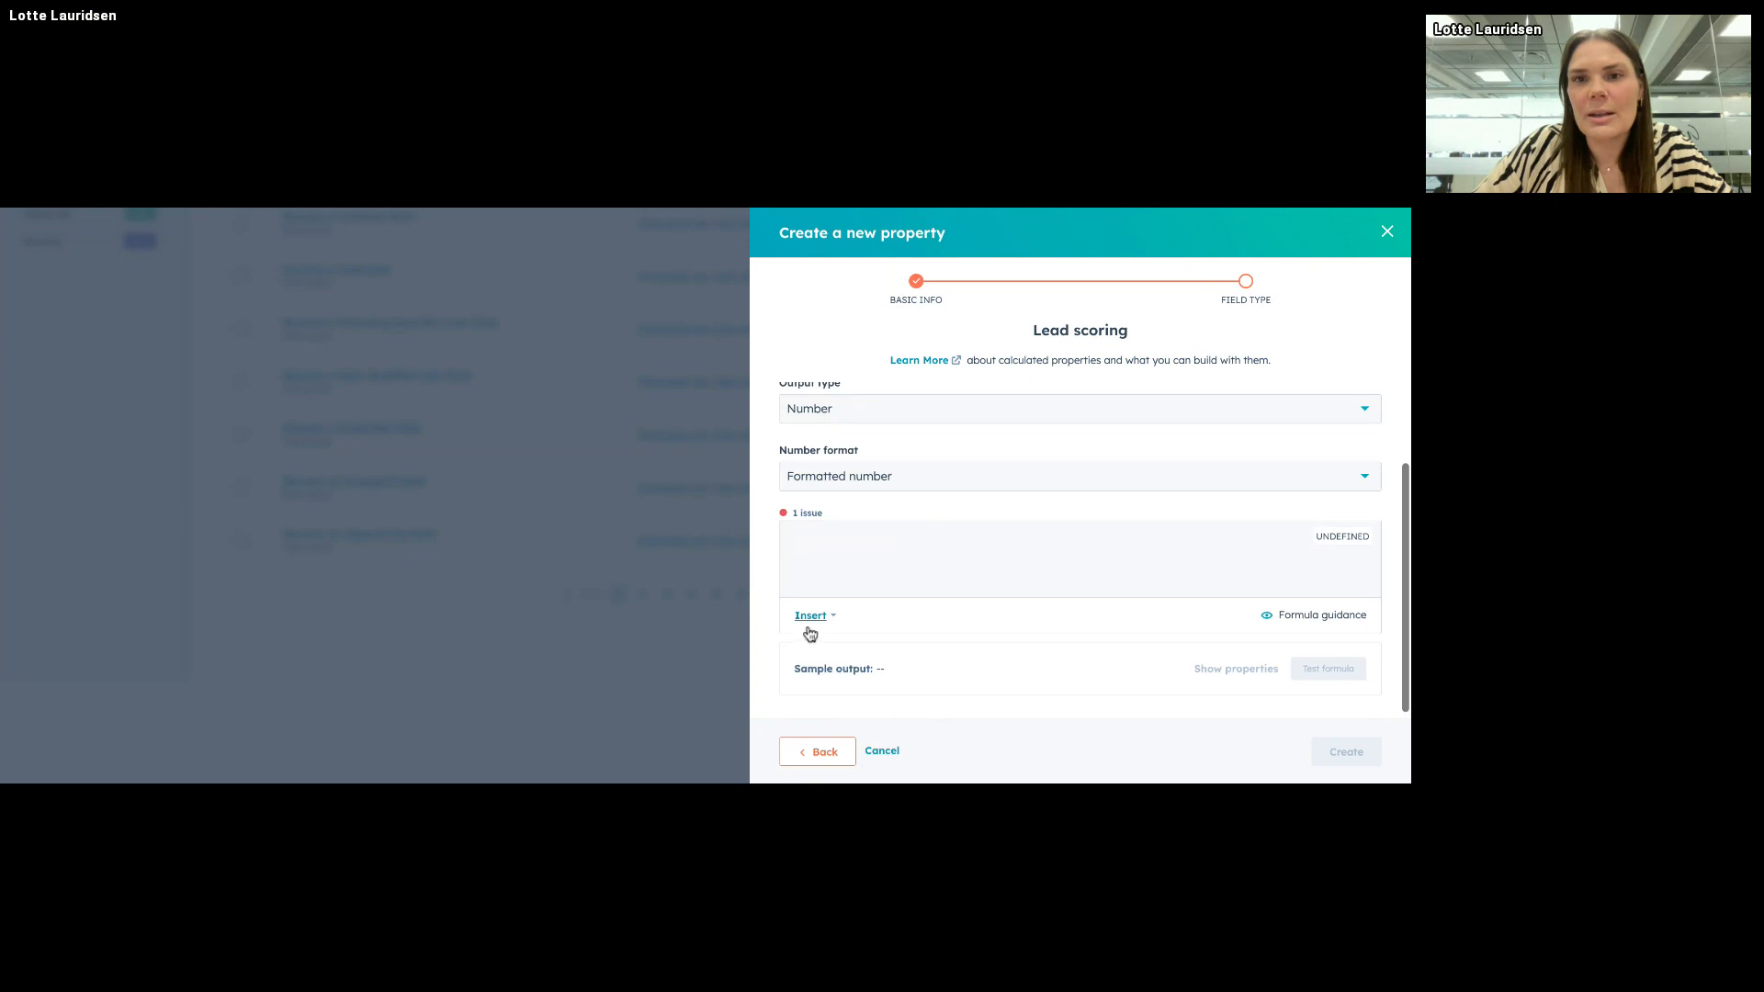
{"action": "left_click", "coordinate": [811, 615]}
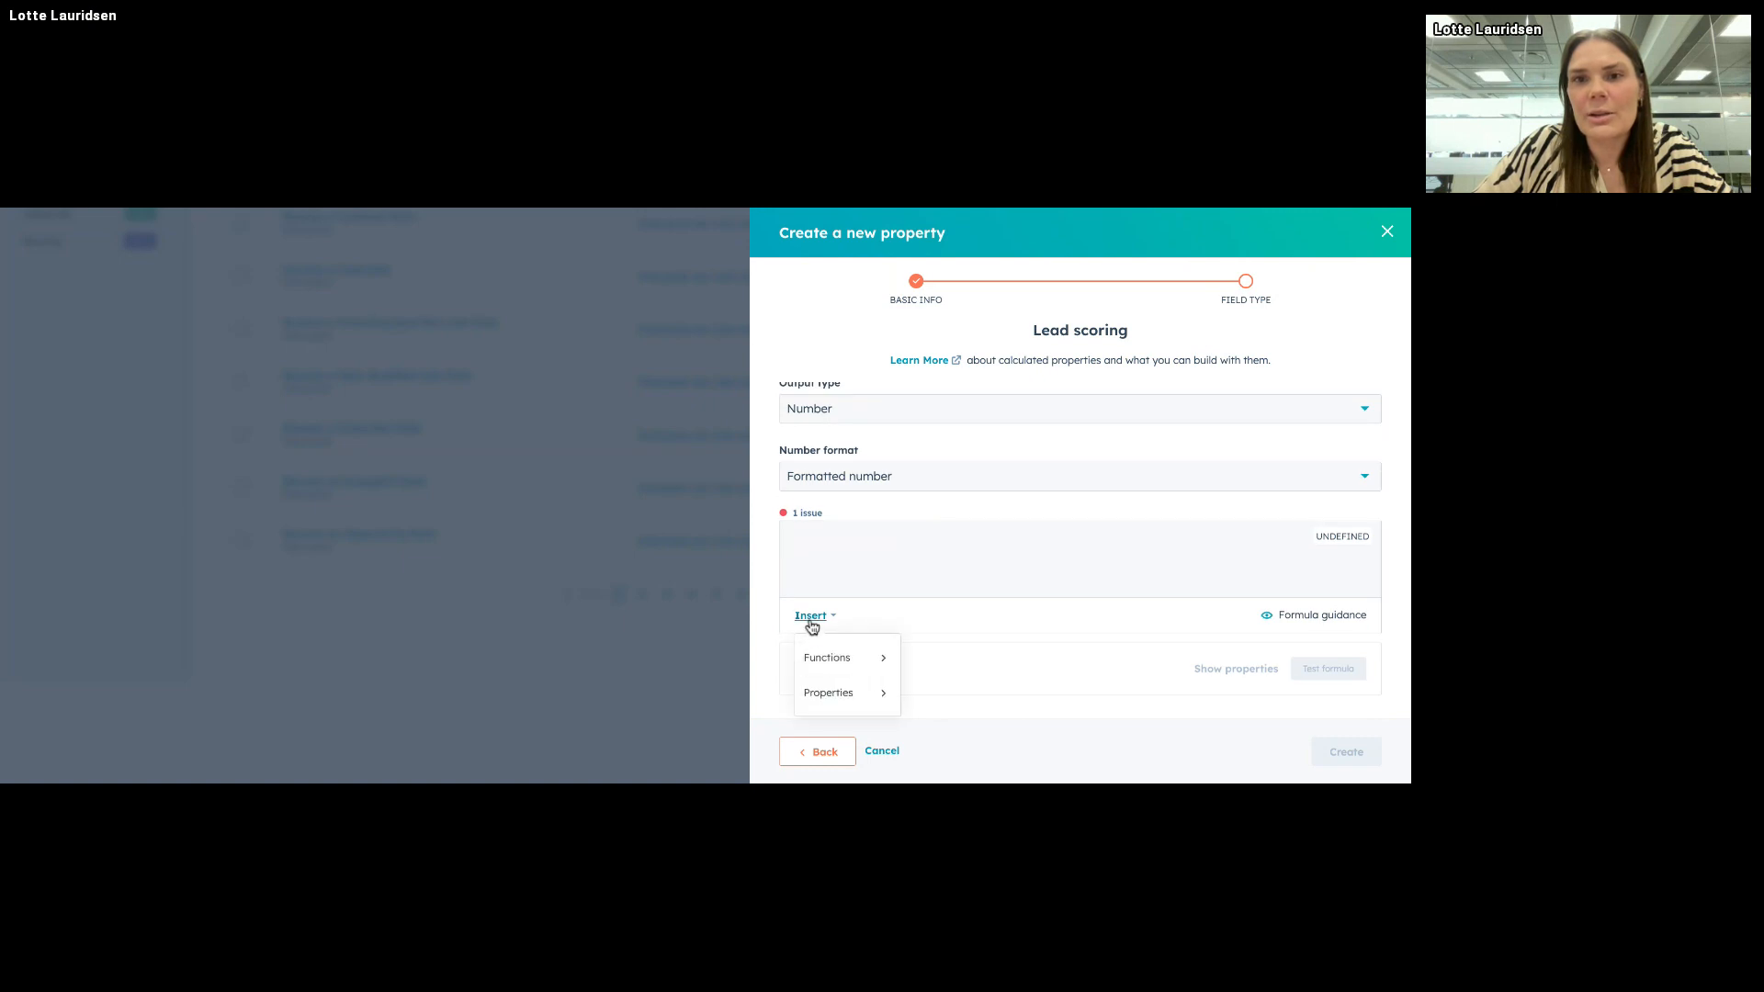
{"action": "left_click", "coordinate": [847, 692]}
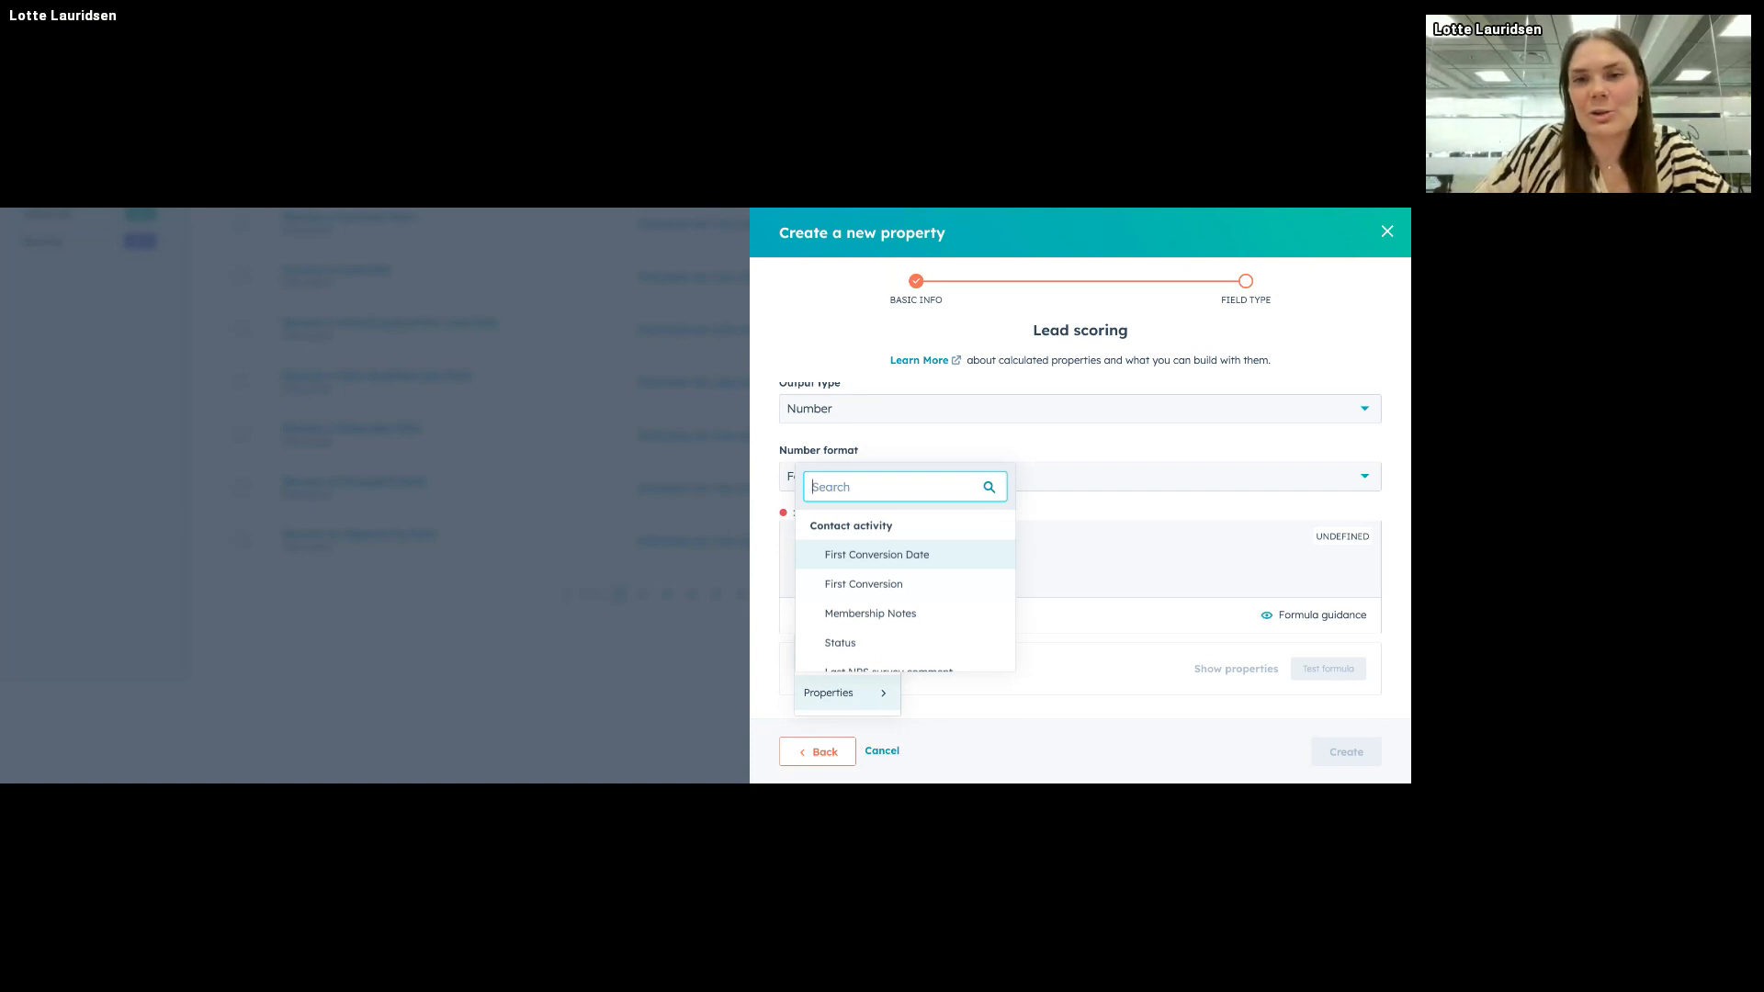
{"action": "left_click", "coordinate": [934, 700]}
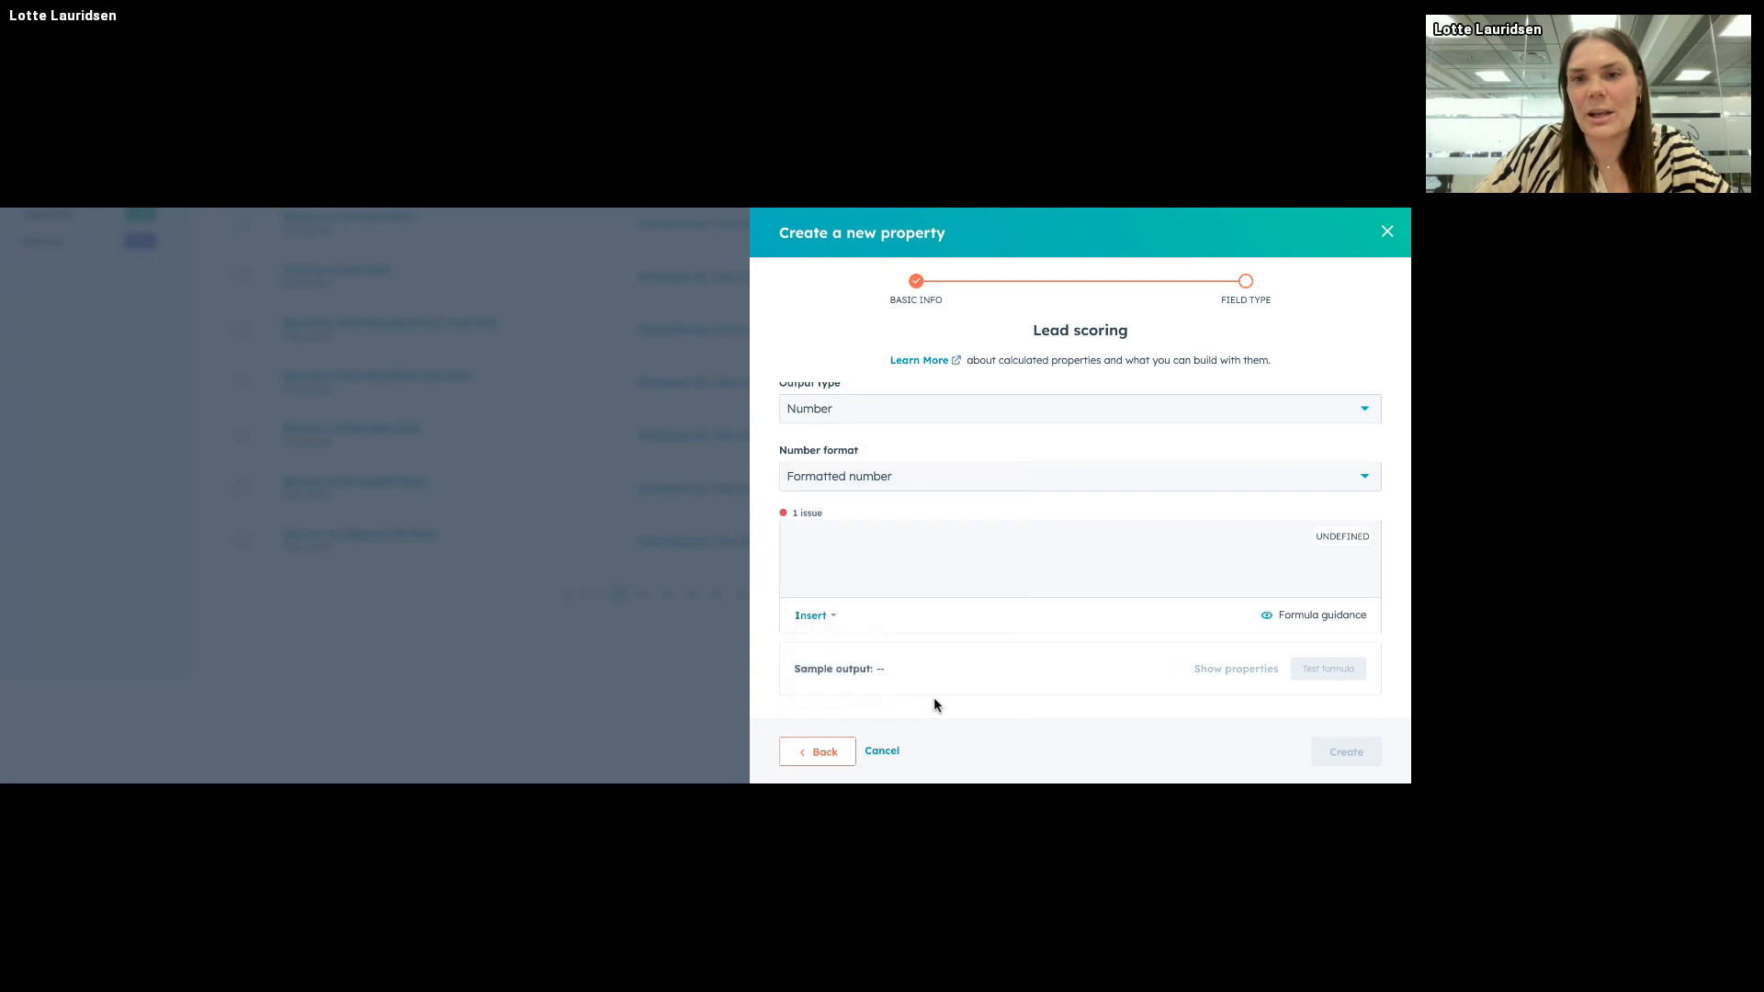
{"action": "left_click", "coordinate": [880, 751]}
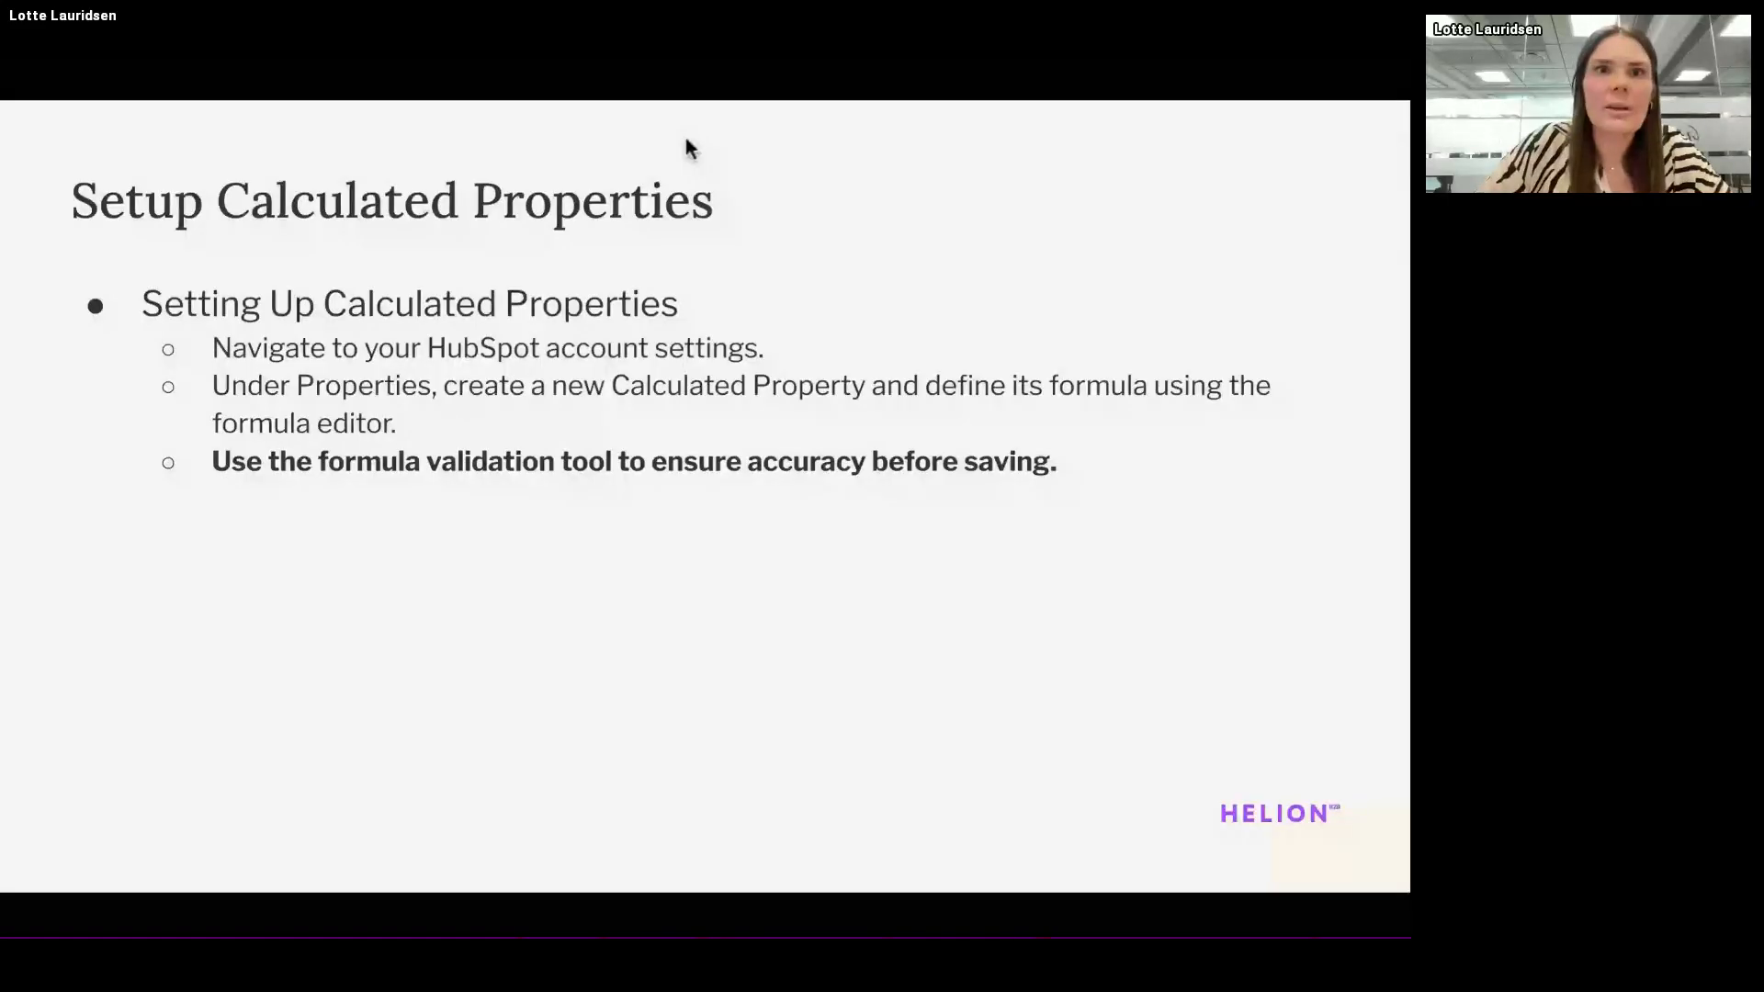
{"action": "key", "text": "Right"}
{"action": "key", "text": "Right"}
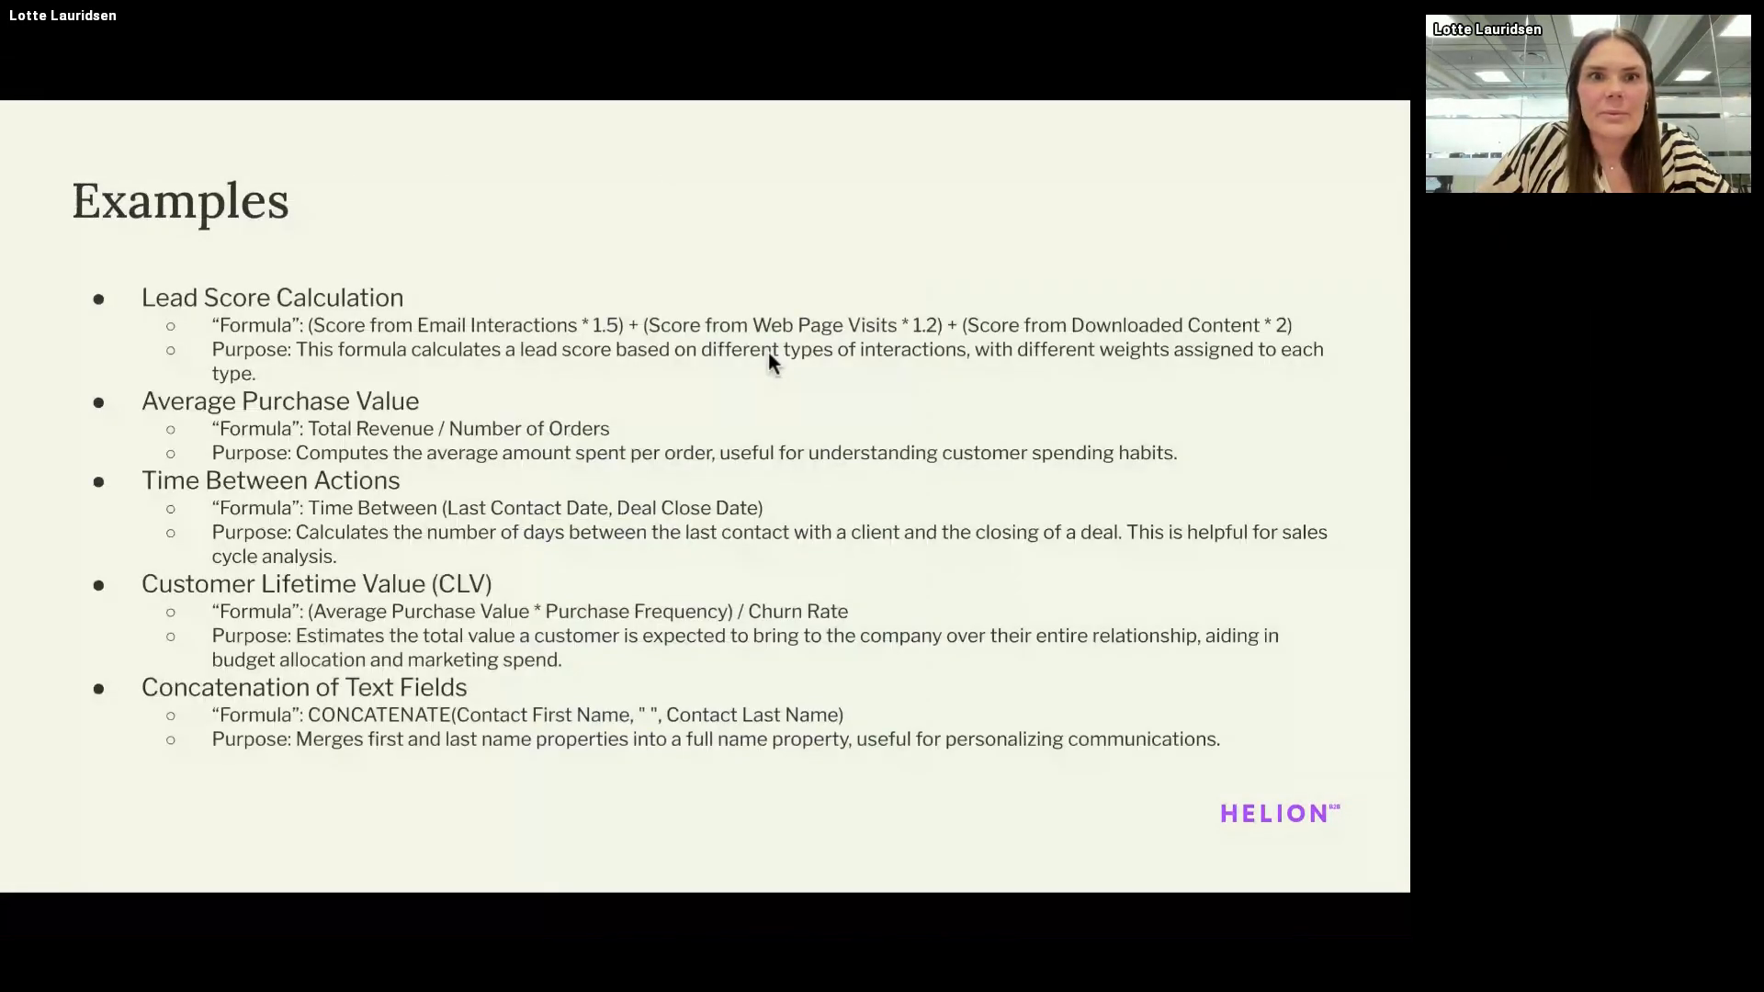